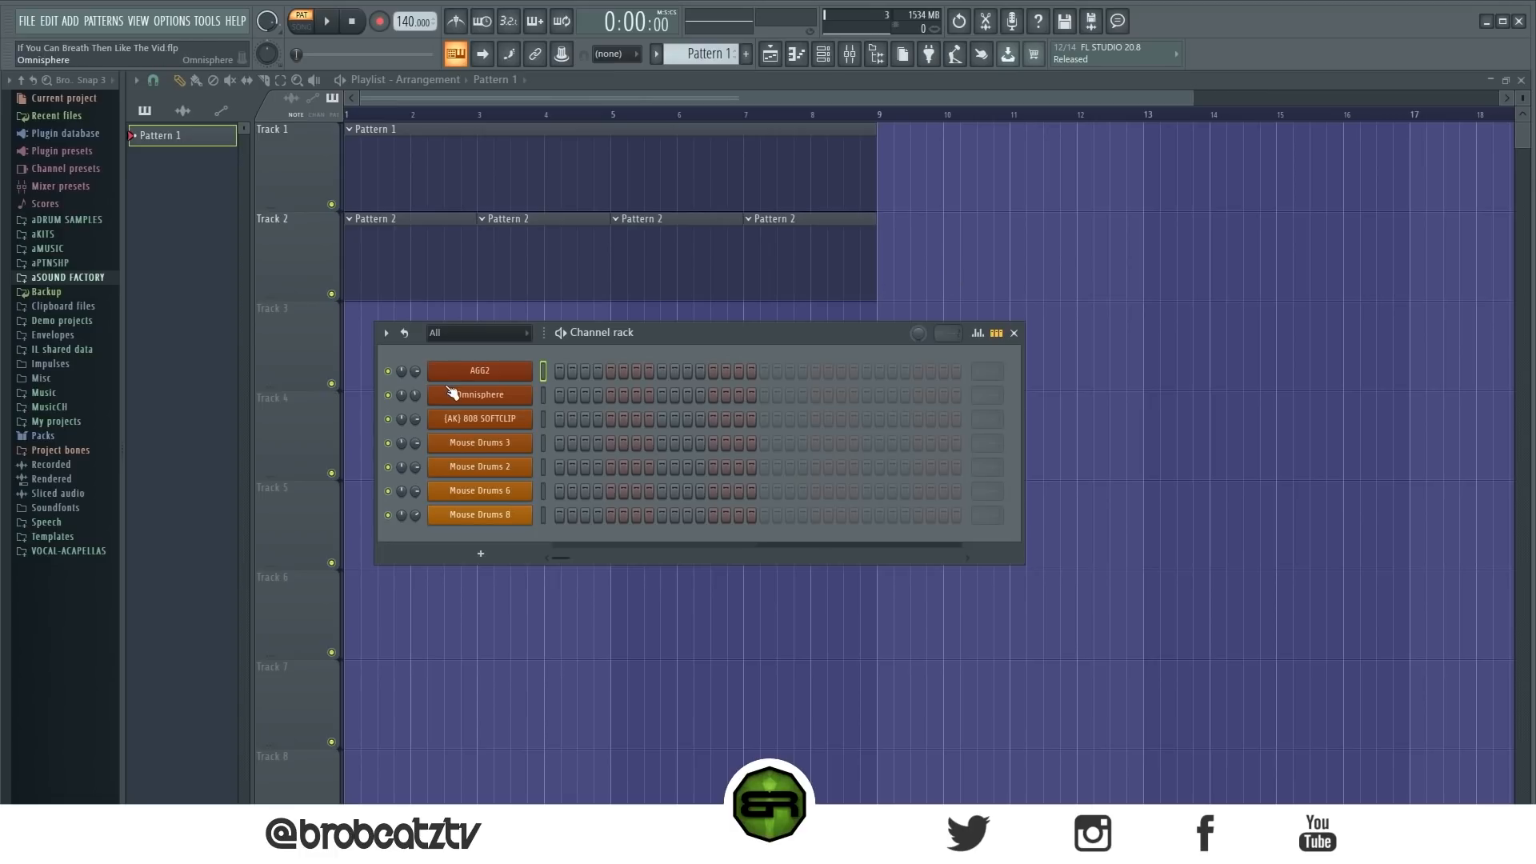
Step: Load the D Minor scale from the Midi Scales V1 folder of aSOUND FACTORY into the channel rack
drag(618, 333, 618, 330)
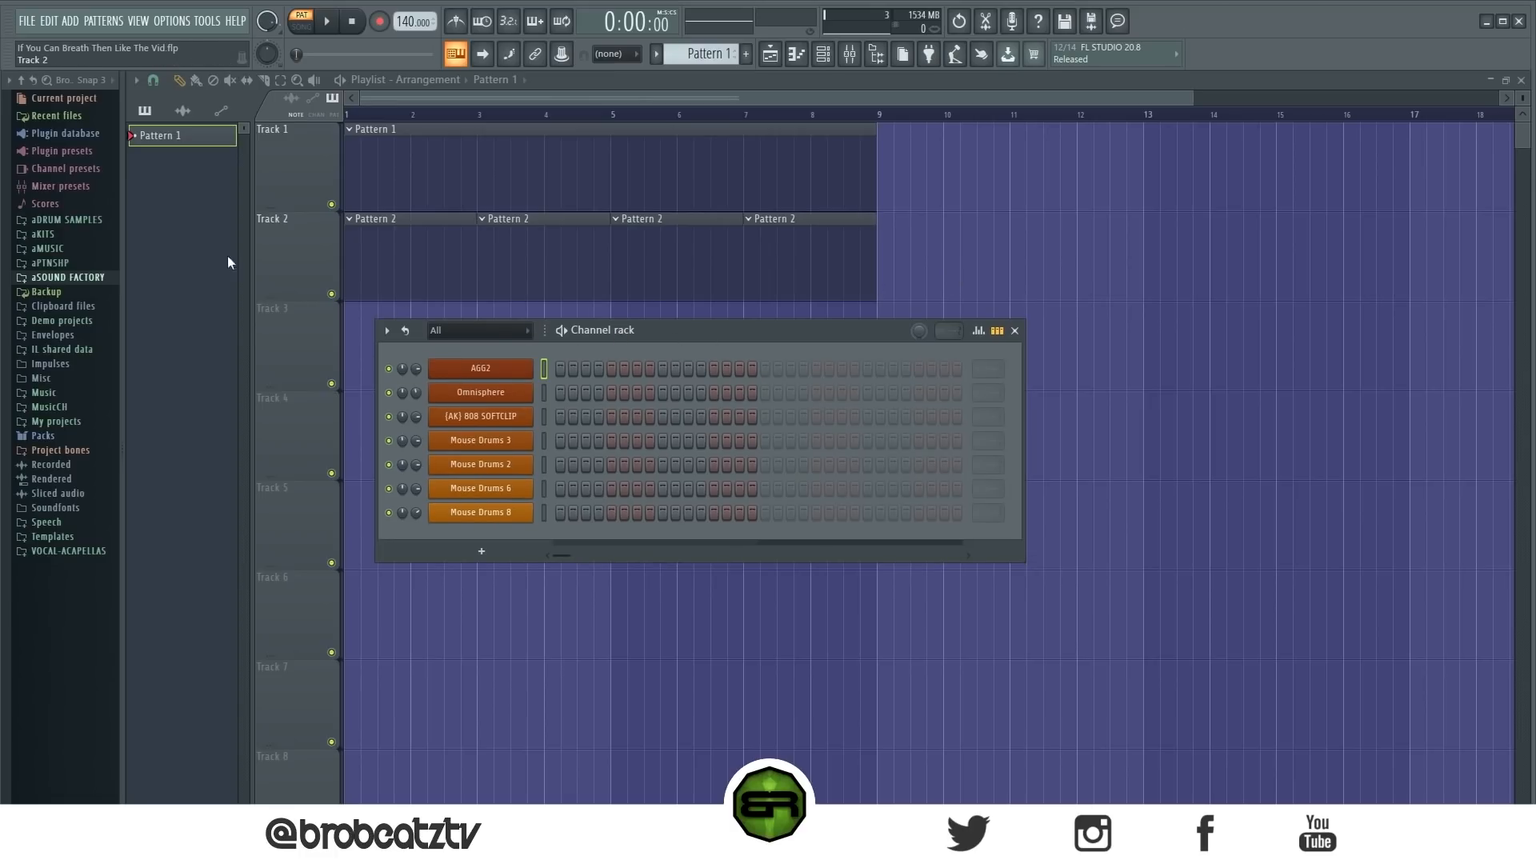
click(113, 280)
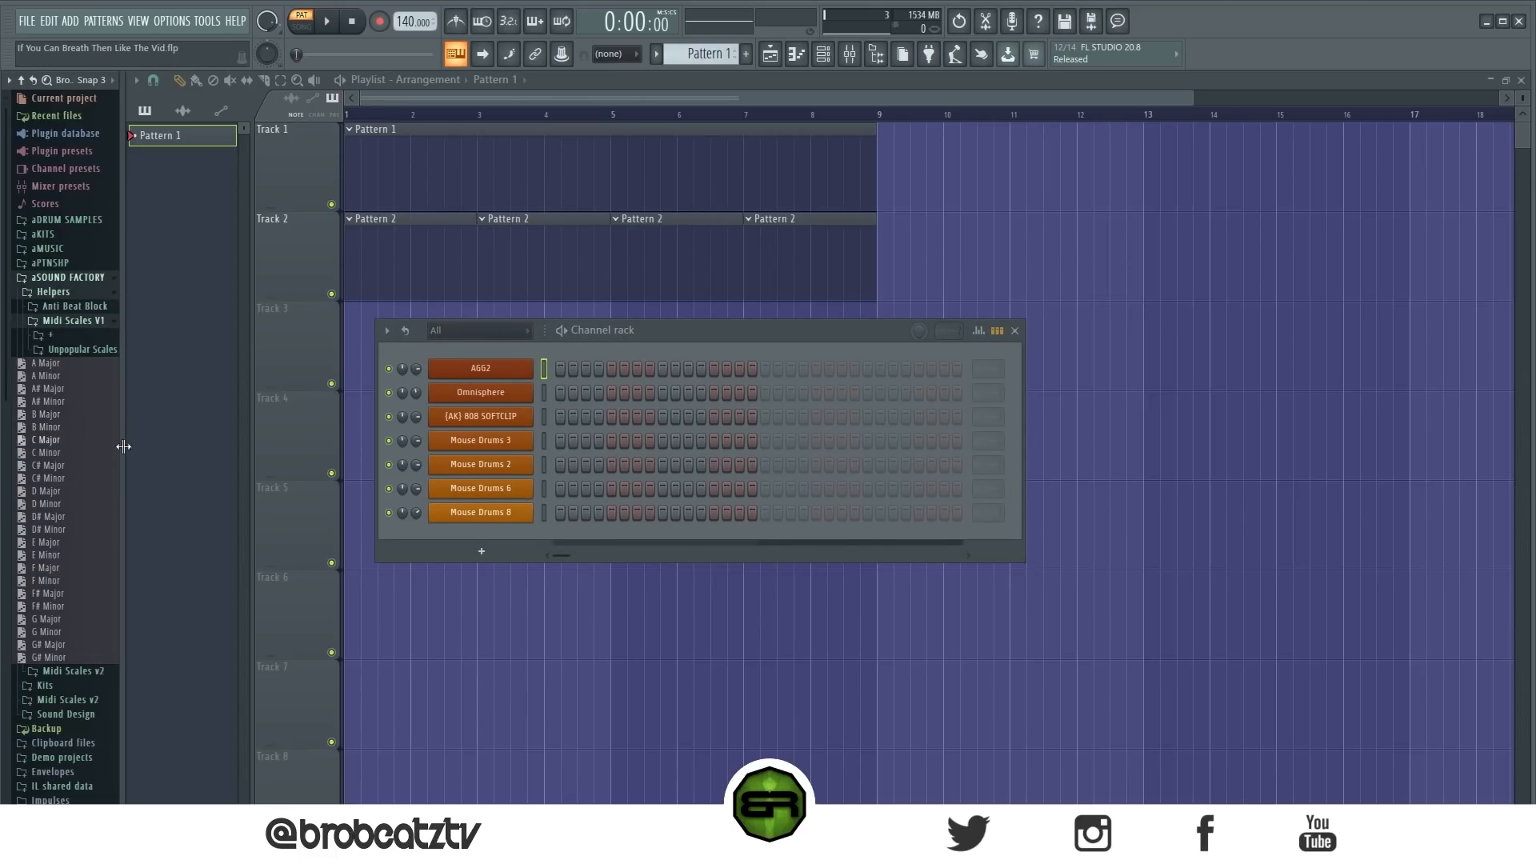
drag(56, 504, 475, 351)
click(68, 277)
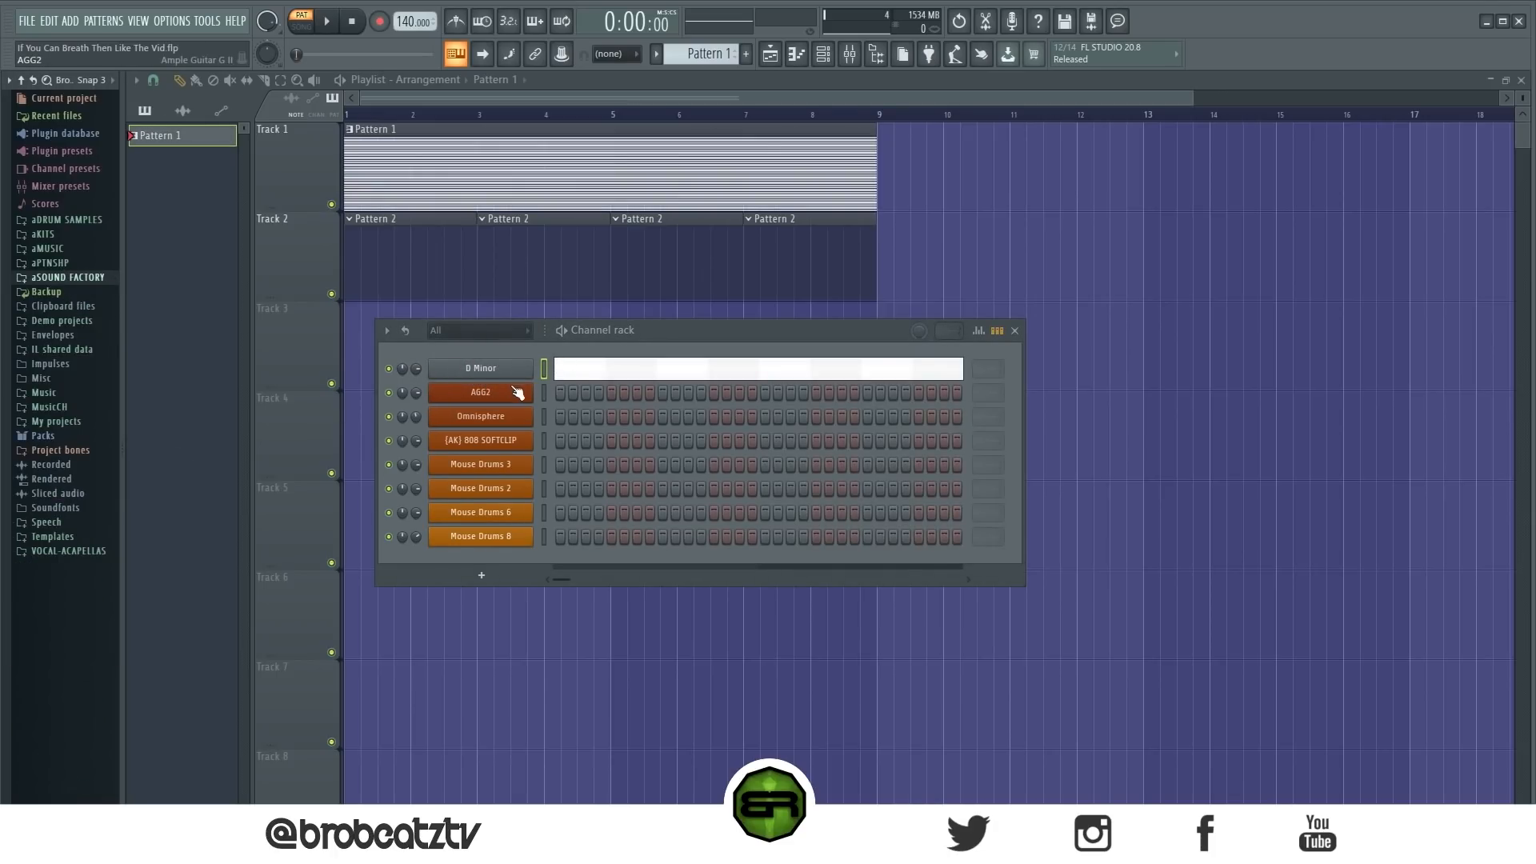
Step: Open the AGG2 channel's piano roll and place a one-bar D4 note at the start of bar 1
right_click(516, 396)
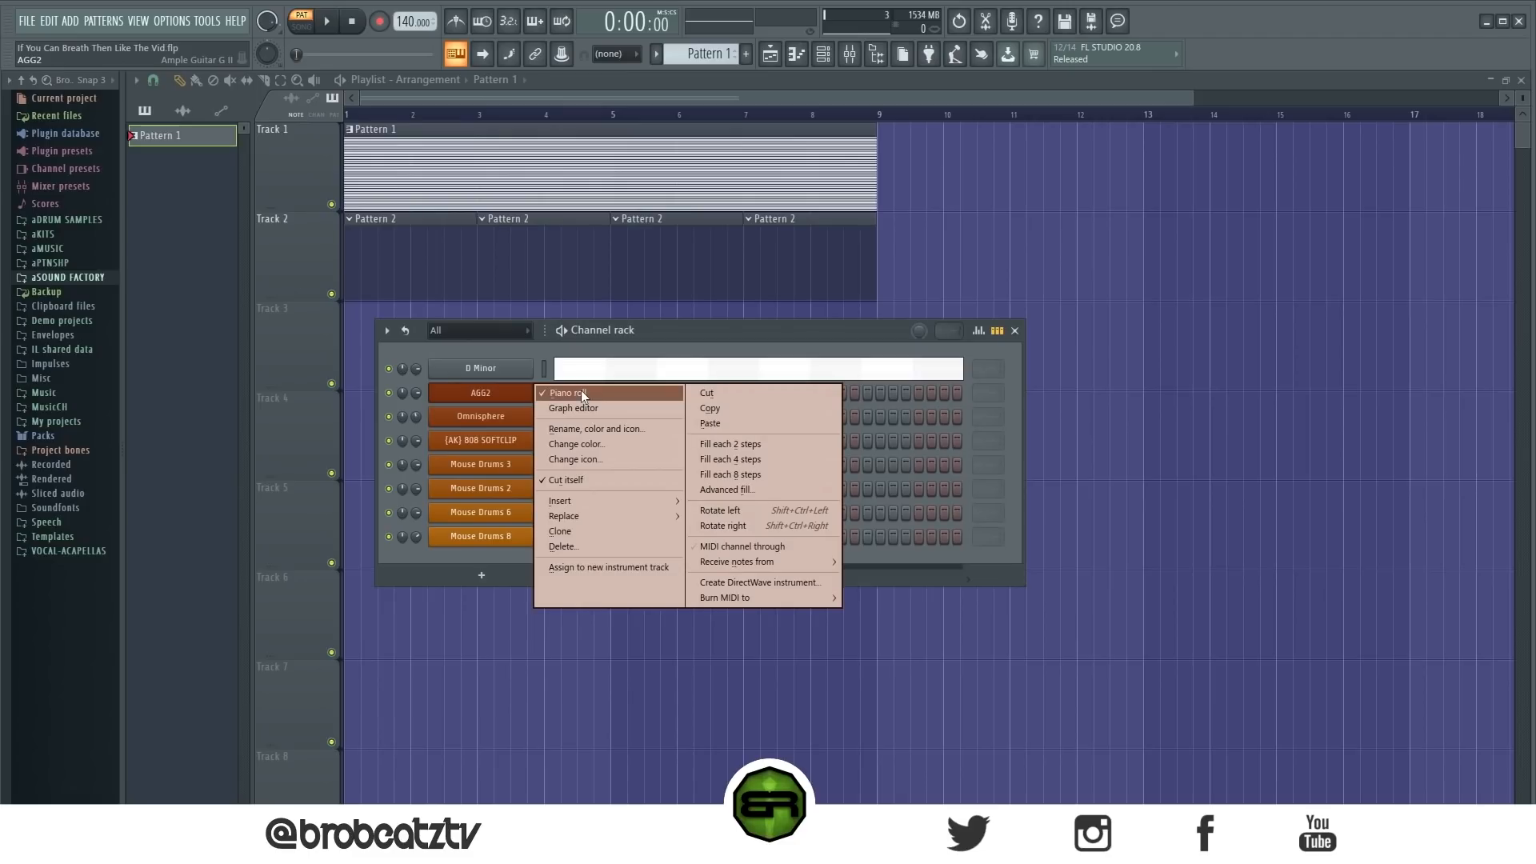
click(579, 391)
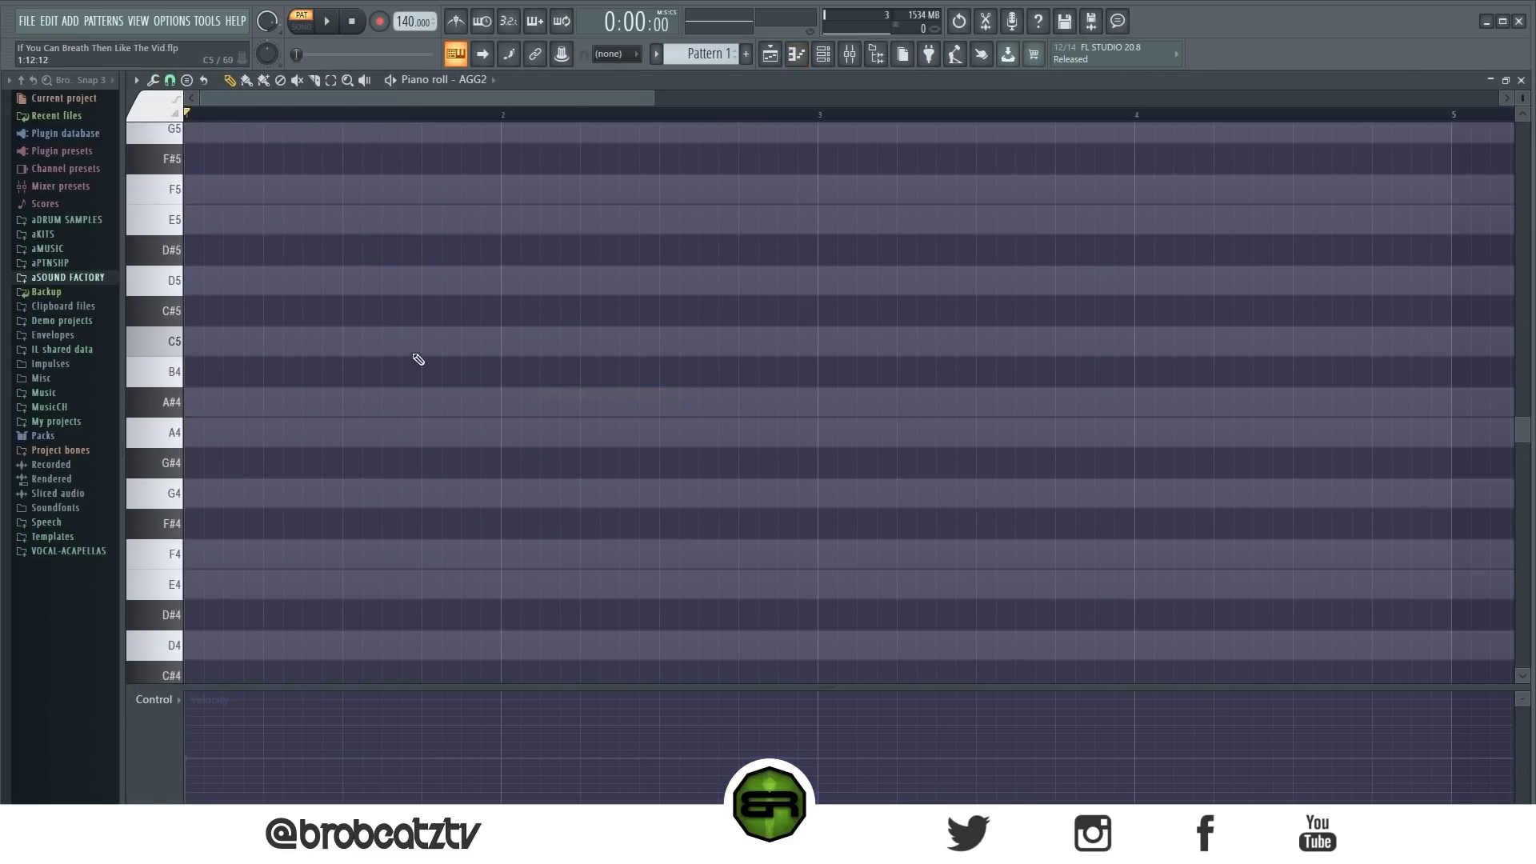
scroll(445, 353, down, 3)
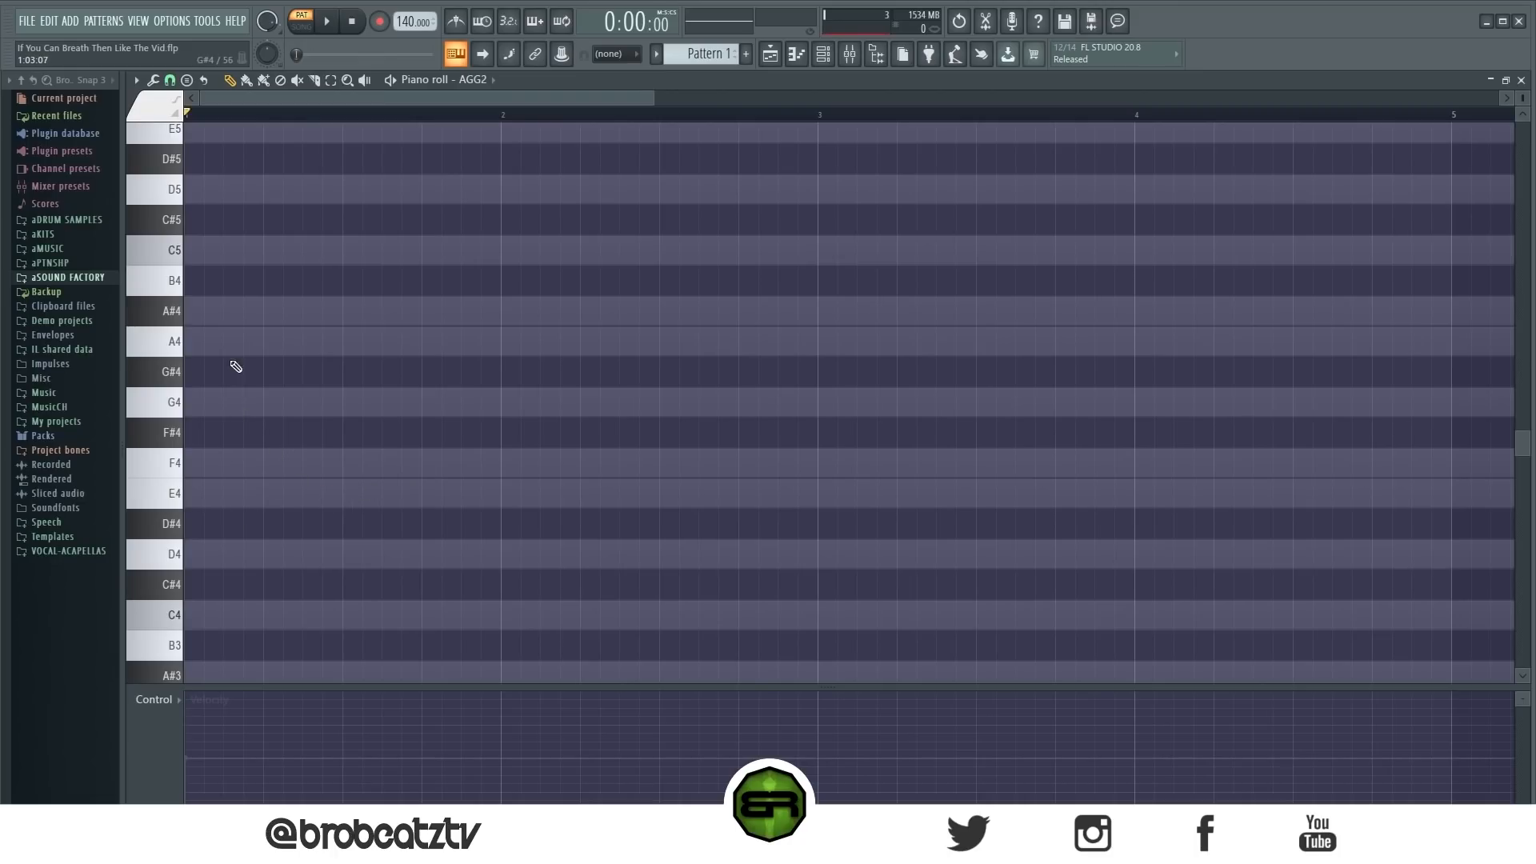
click(256, 560)
drag(417, 560, 436, 588)
key(ctrl+l)
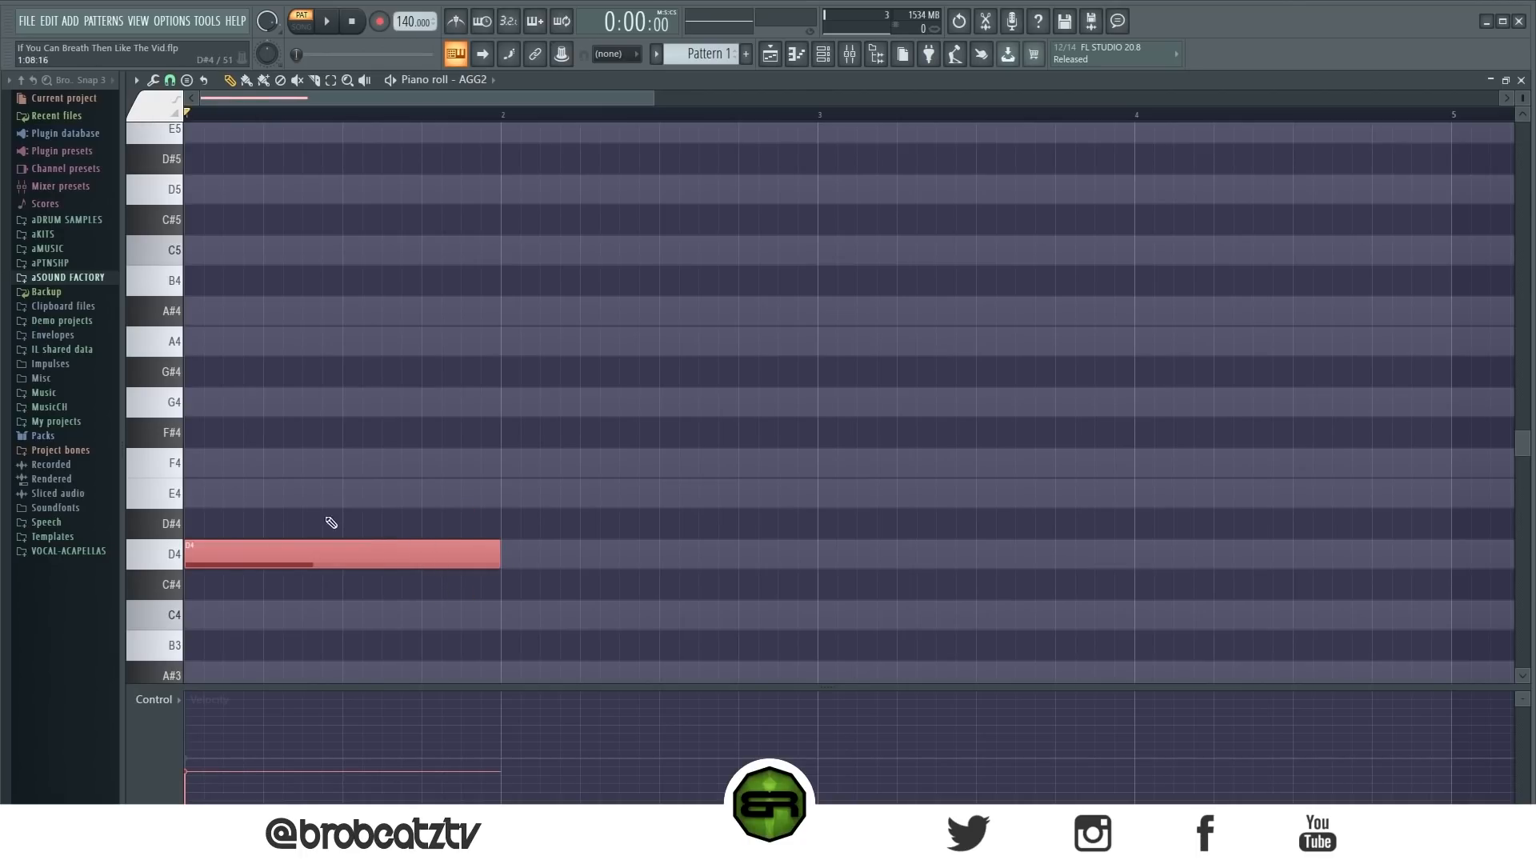
key(ctrl+d)
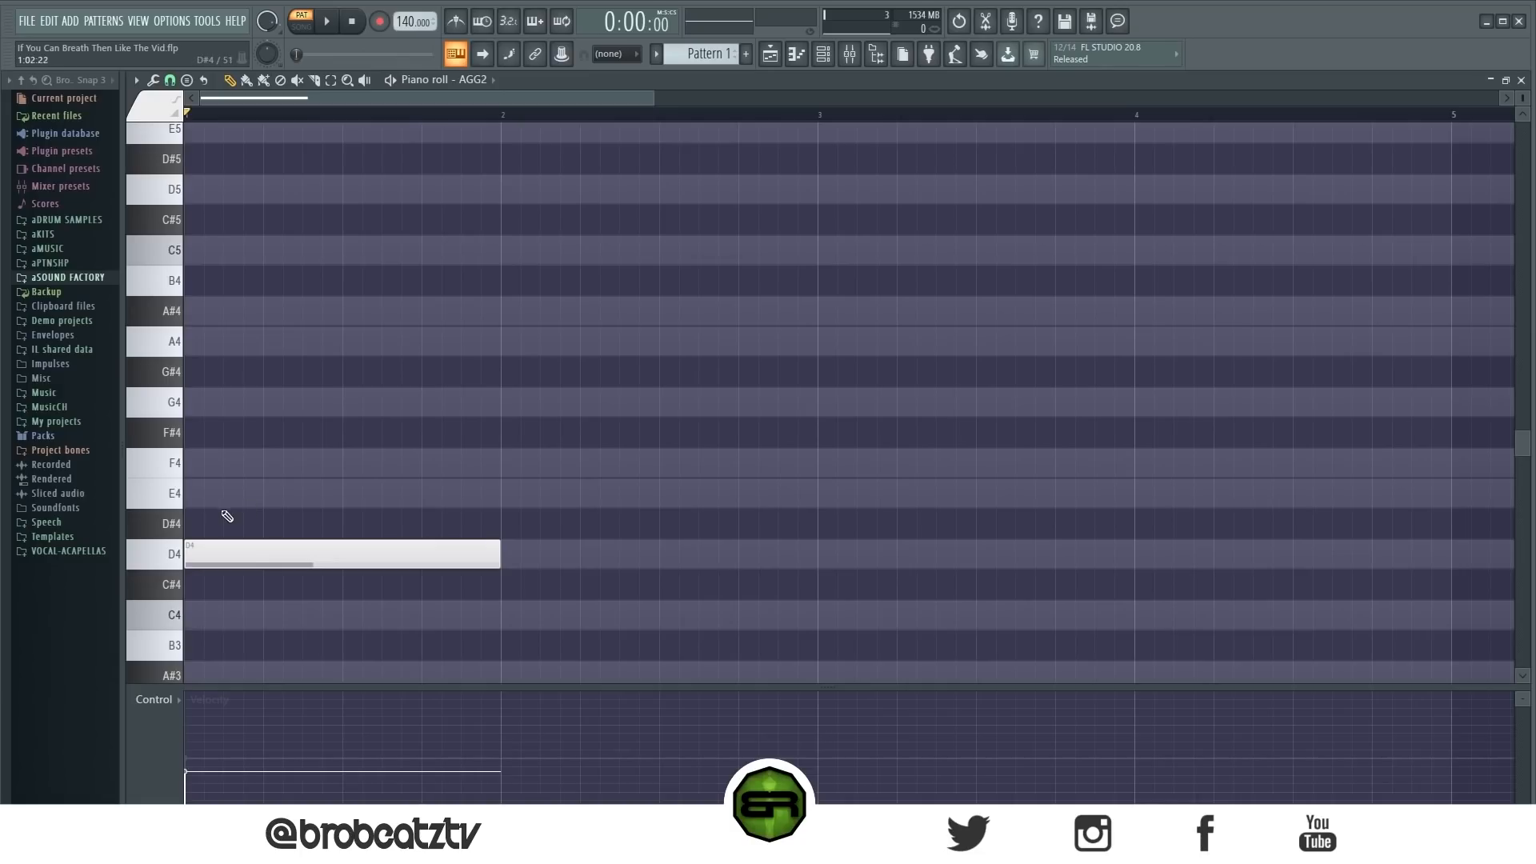
Step: Stack F4 and A4 notes above the D4 and extend them to fill the whole first bar
click(212, 468)
click(206, 350)
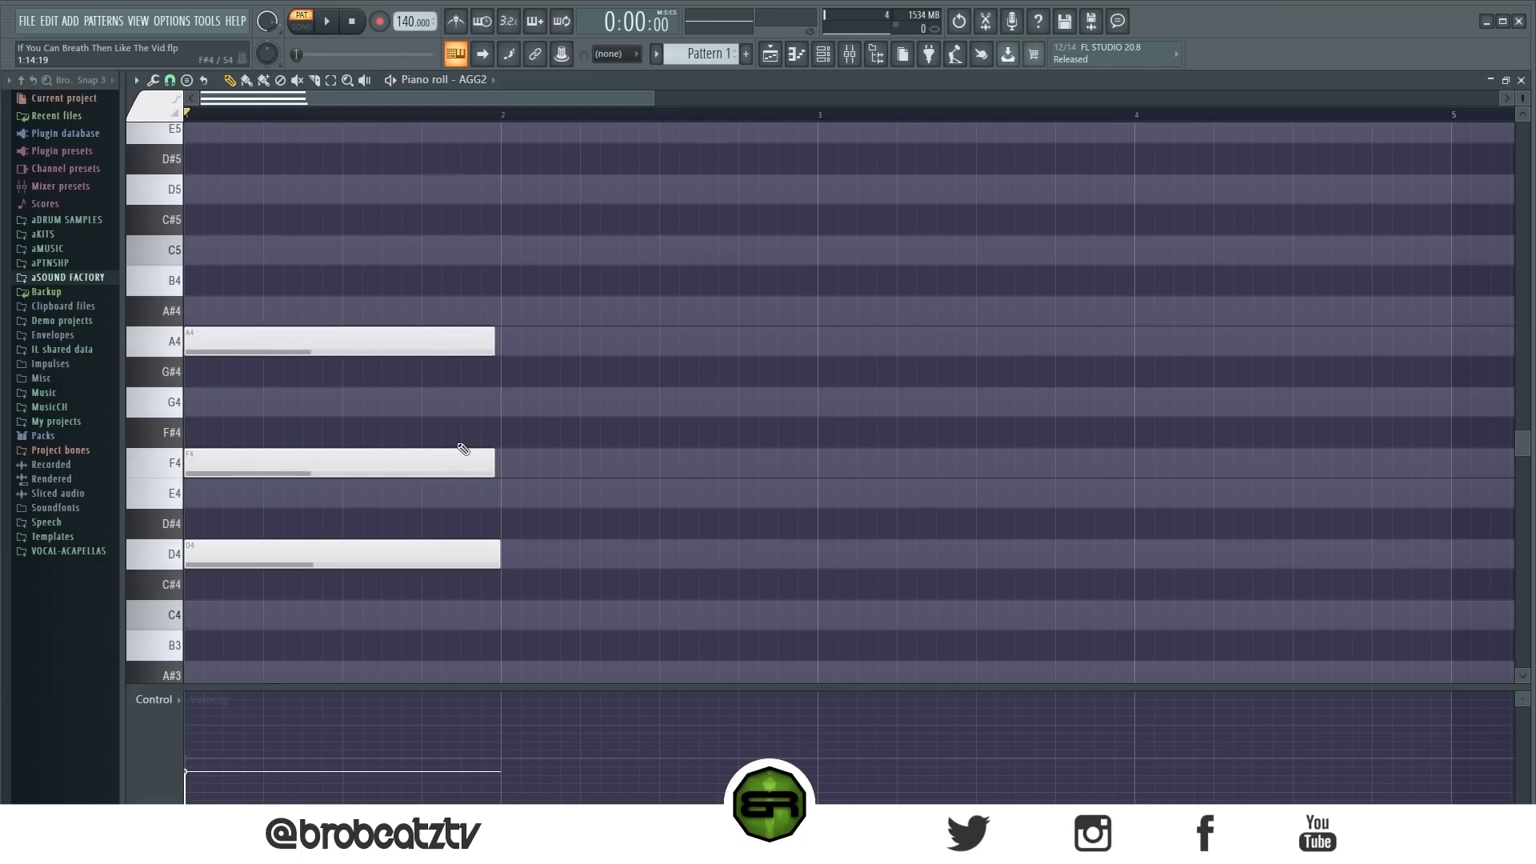
key(ctrl+a)
key(ctrl+l)
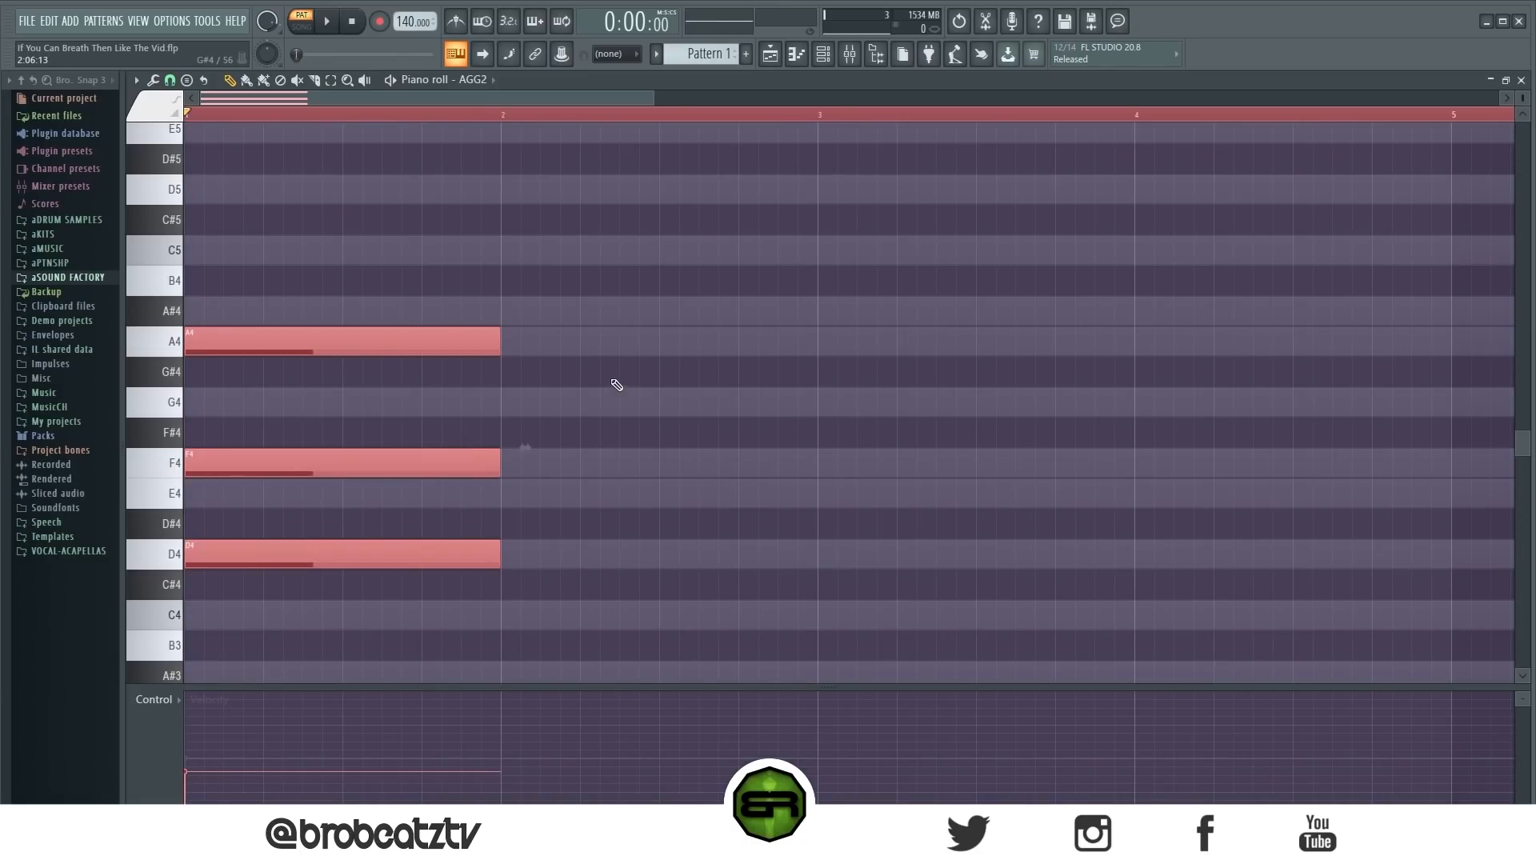
key(ctrl+d)
Step: Stagger the chord into two-step D4 and A4 notes, followed by an F4 from step 5 to the end of bar 1
drag(497, 556, 228, 576)
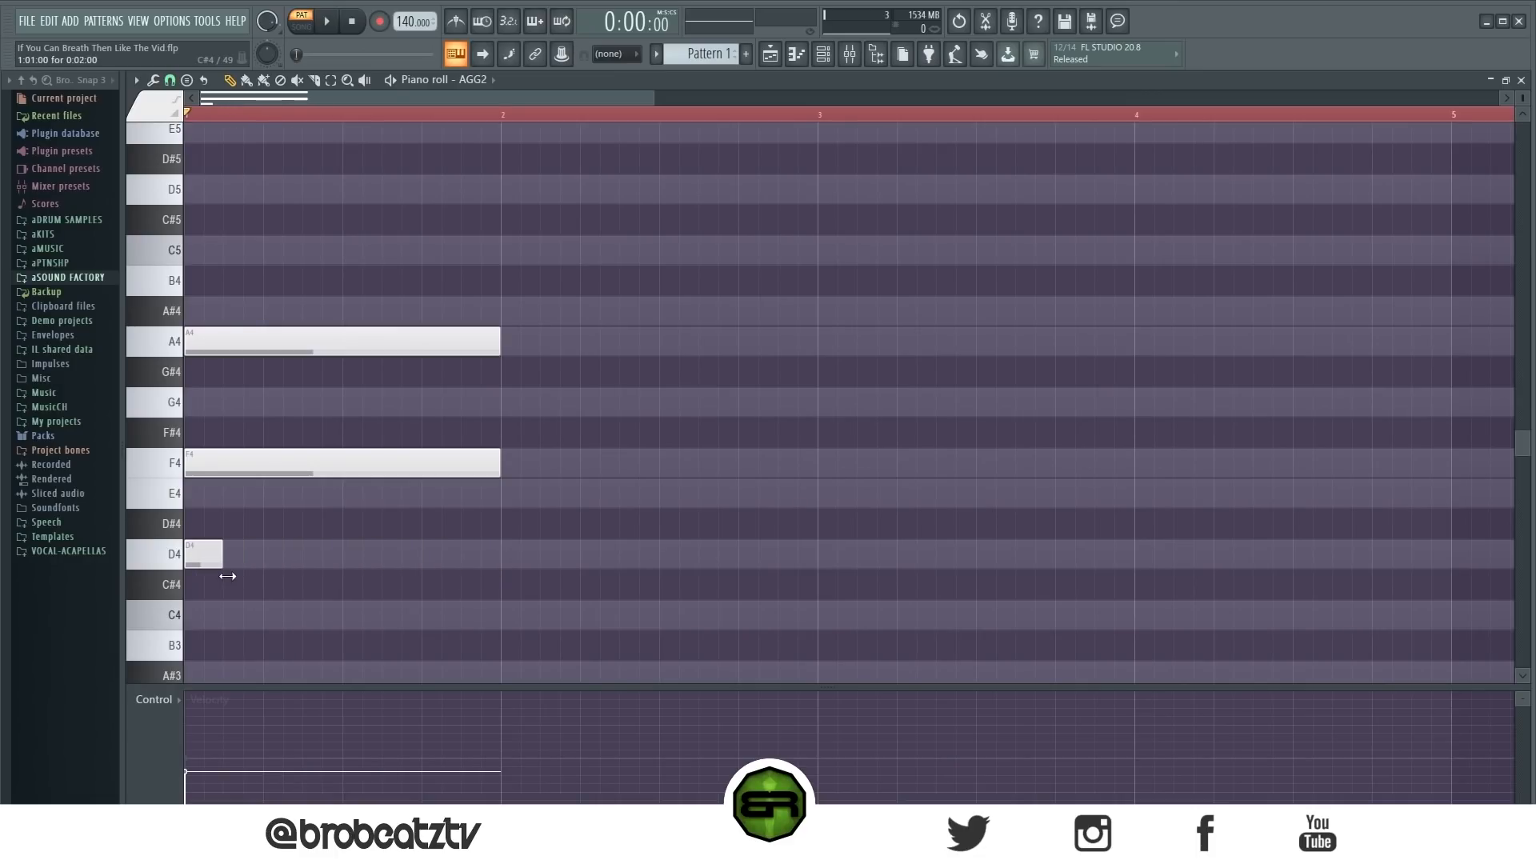
drag(210, 460, 298, 460)
drag(247, 340, 284, 340)
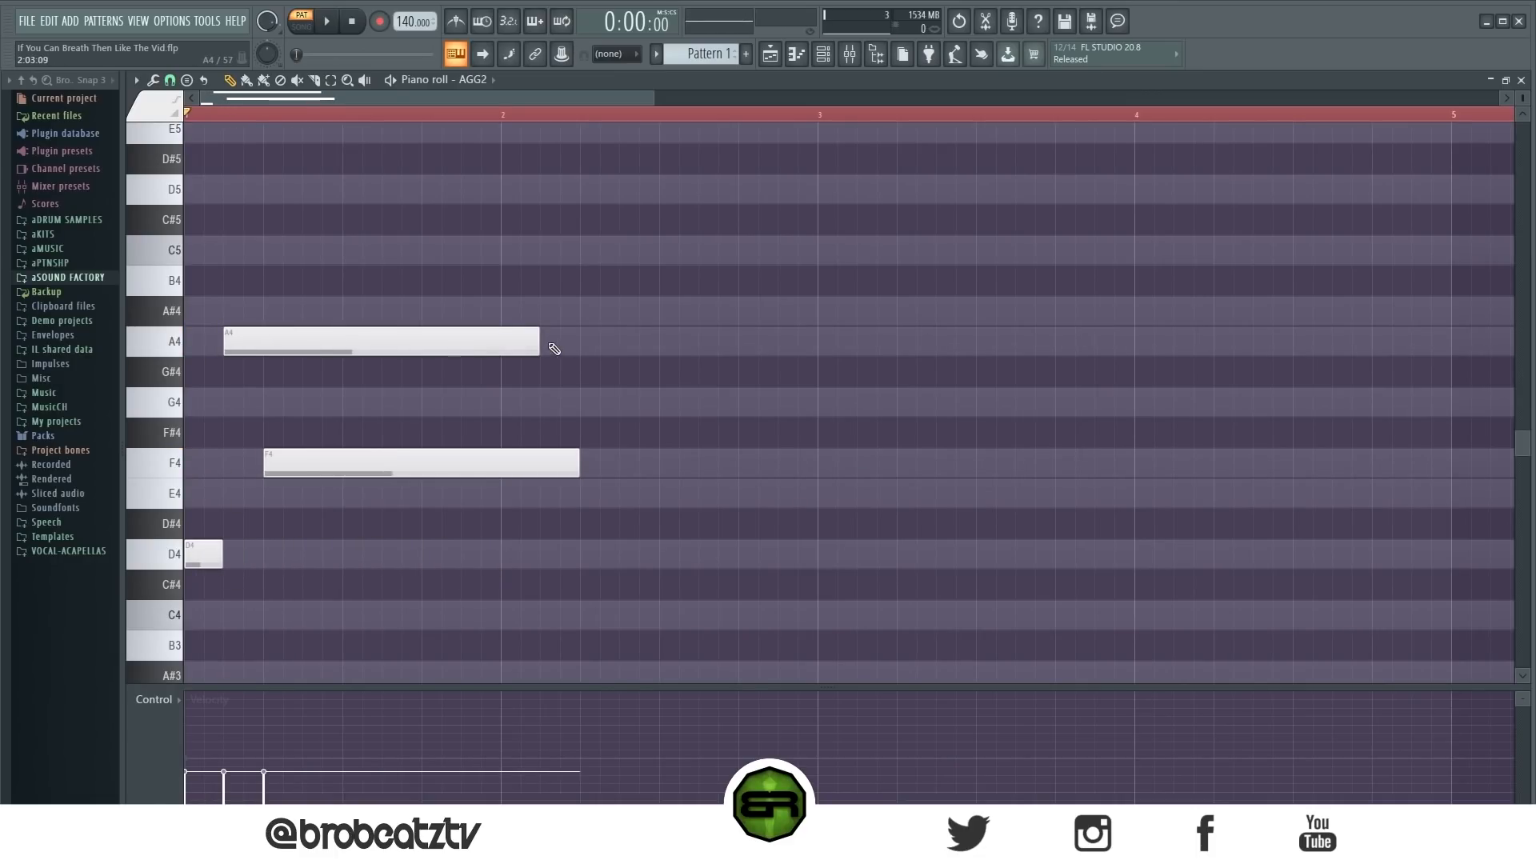
drag(537, 344, 263, 379)
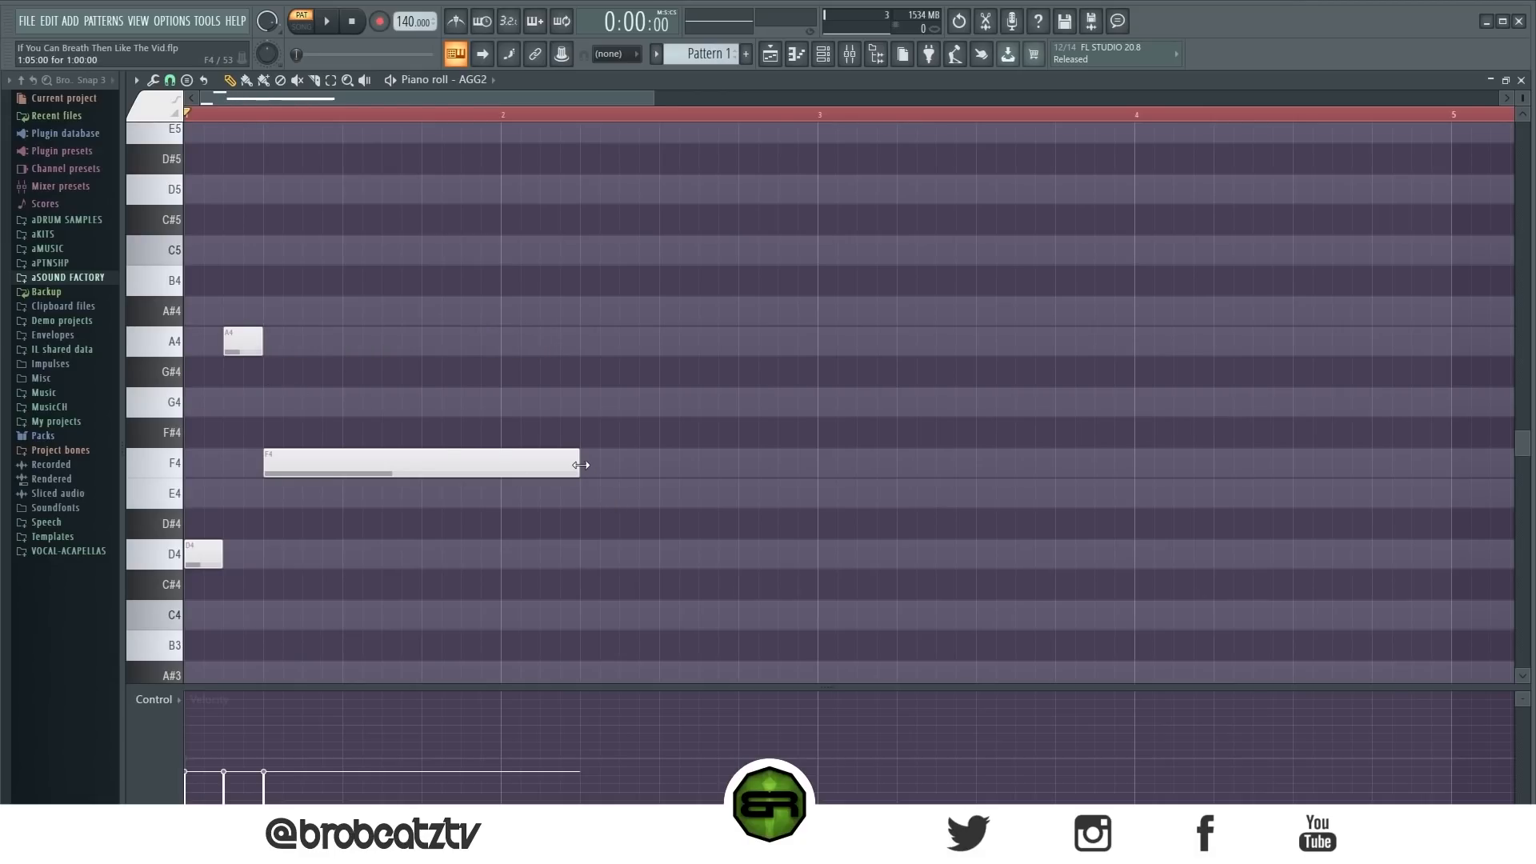
drag(580, 464, 501, 465)
Step: Raise the velocity of the three notes slightly, copy them into bar 2, and play the phrase
drag(530, 593, 183, 265)
scroll(318, 436, up, 3)
drag(207, 541, 527, 534)
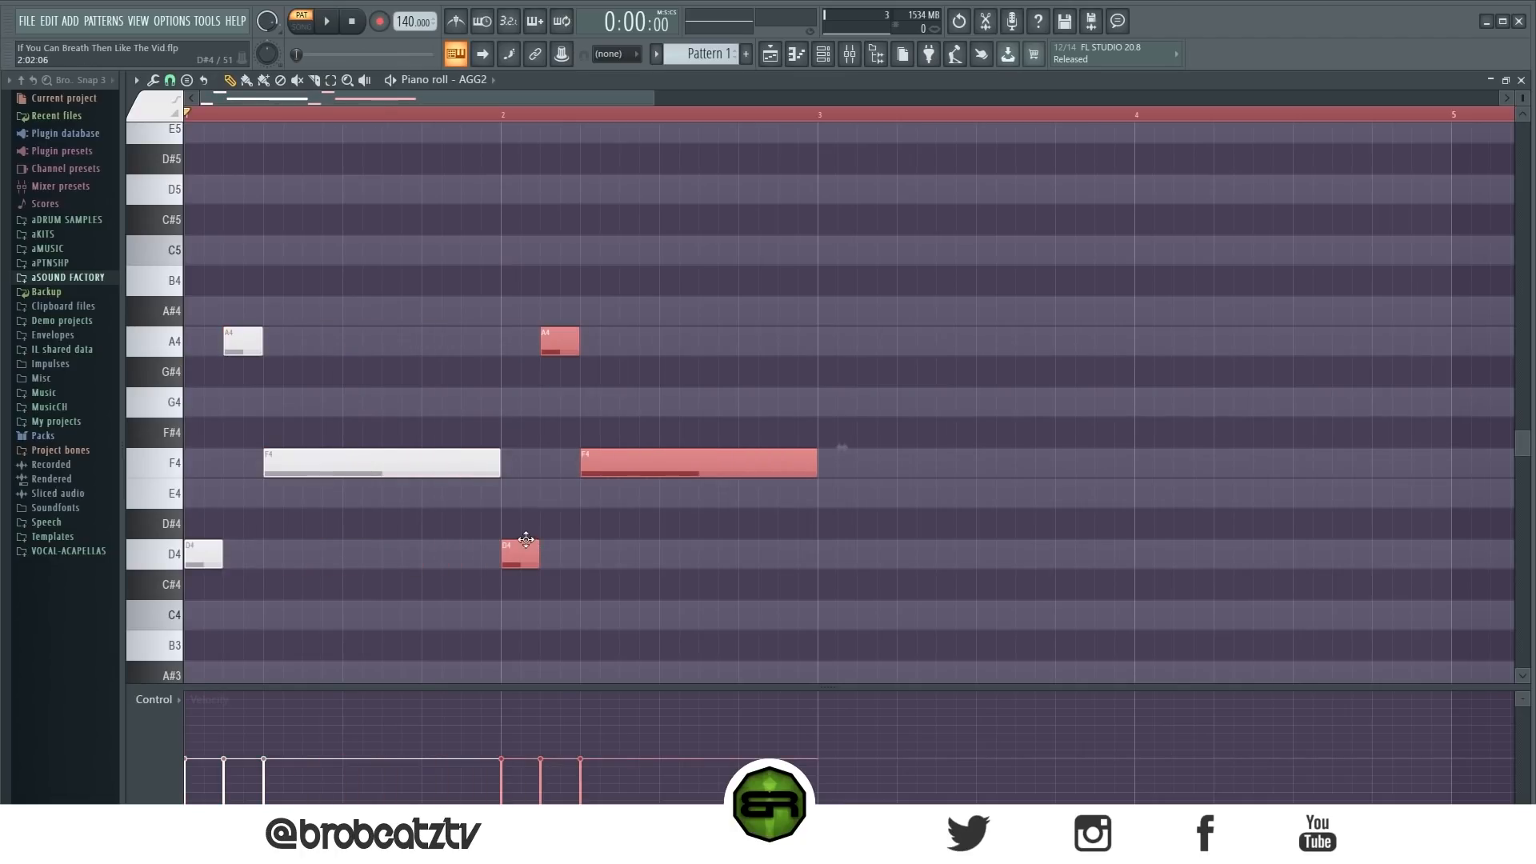
key(ctrl+a)
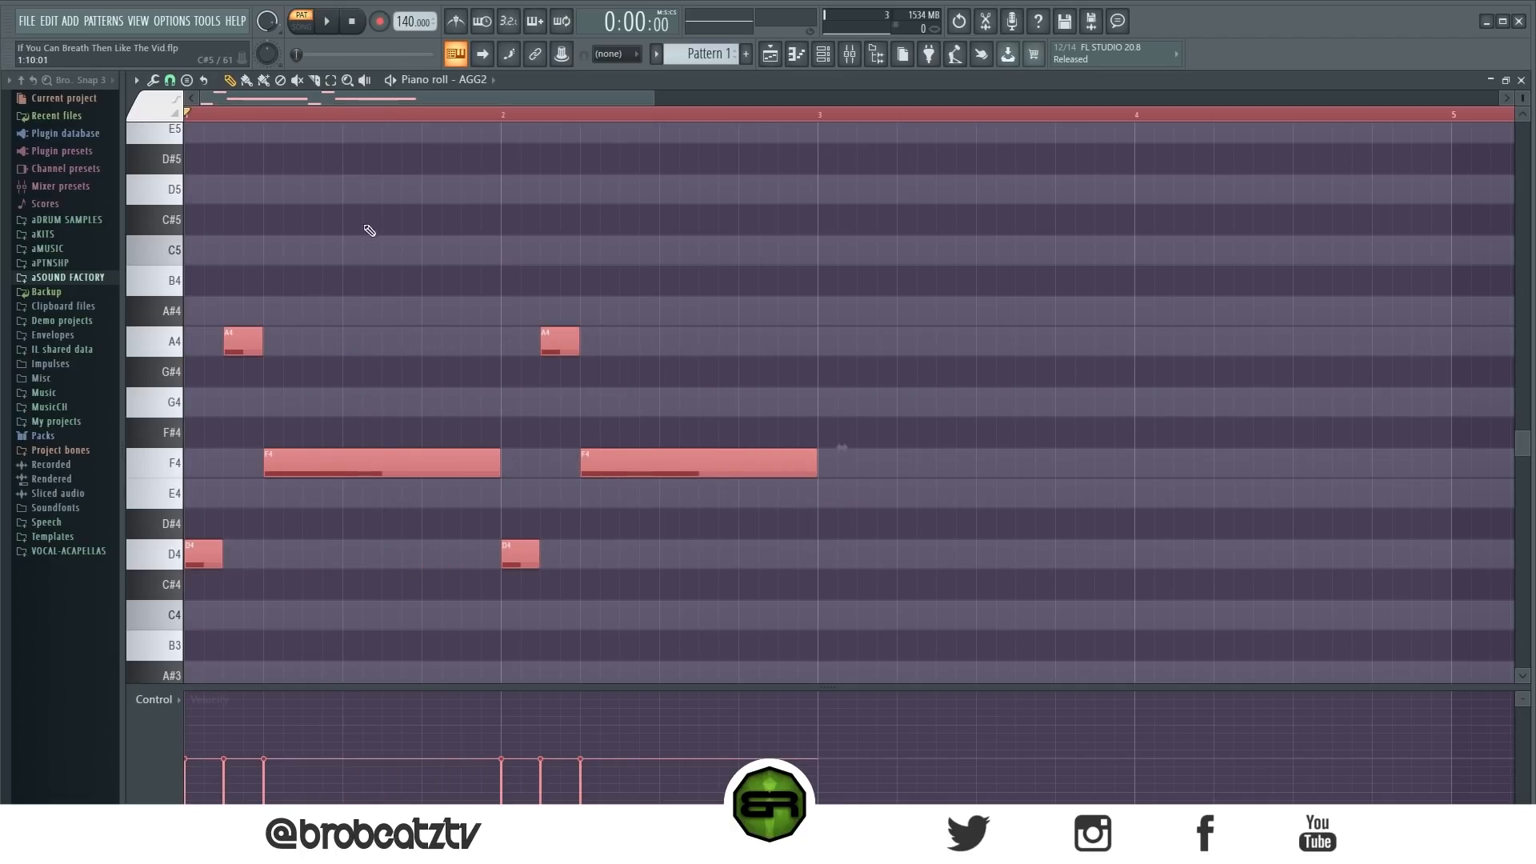
key(ctrl+d)
key(space)
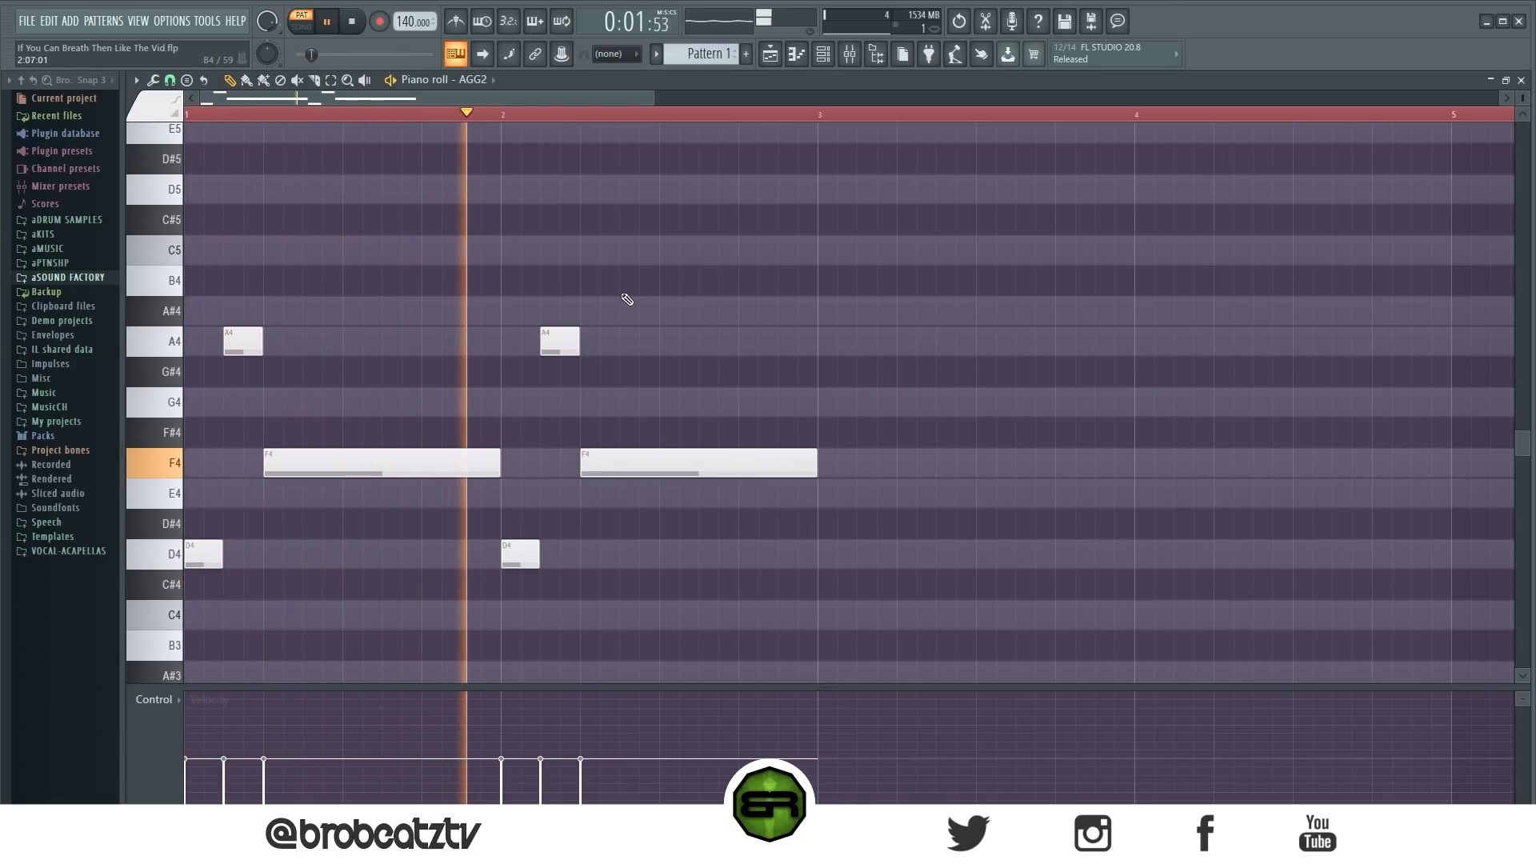
key(space)
Step: Duplicate the two-bar phrase into bars 3 and 4
key(ctrl+a)
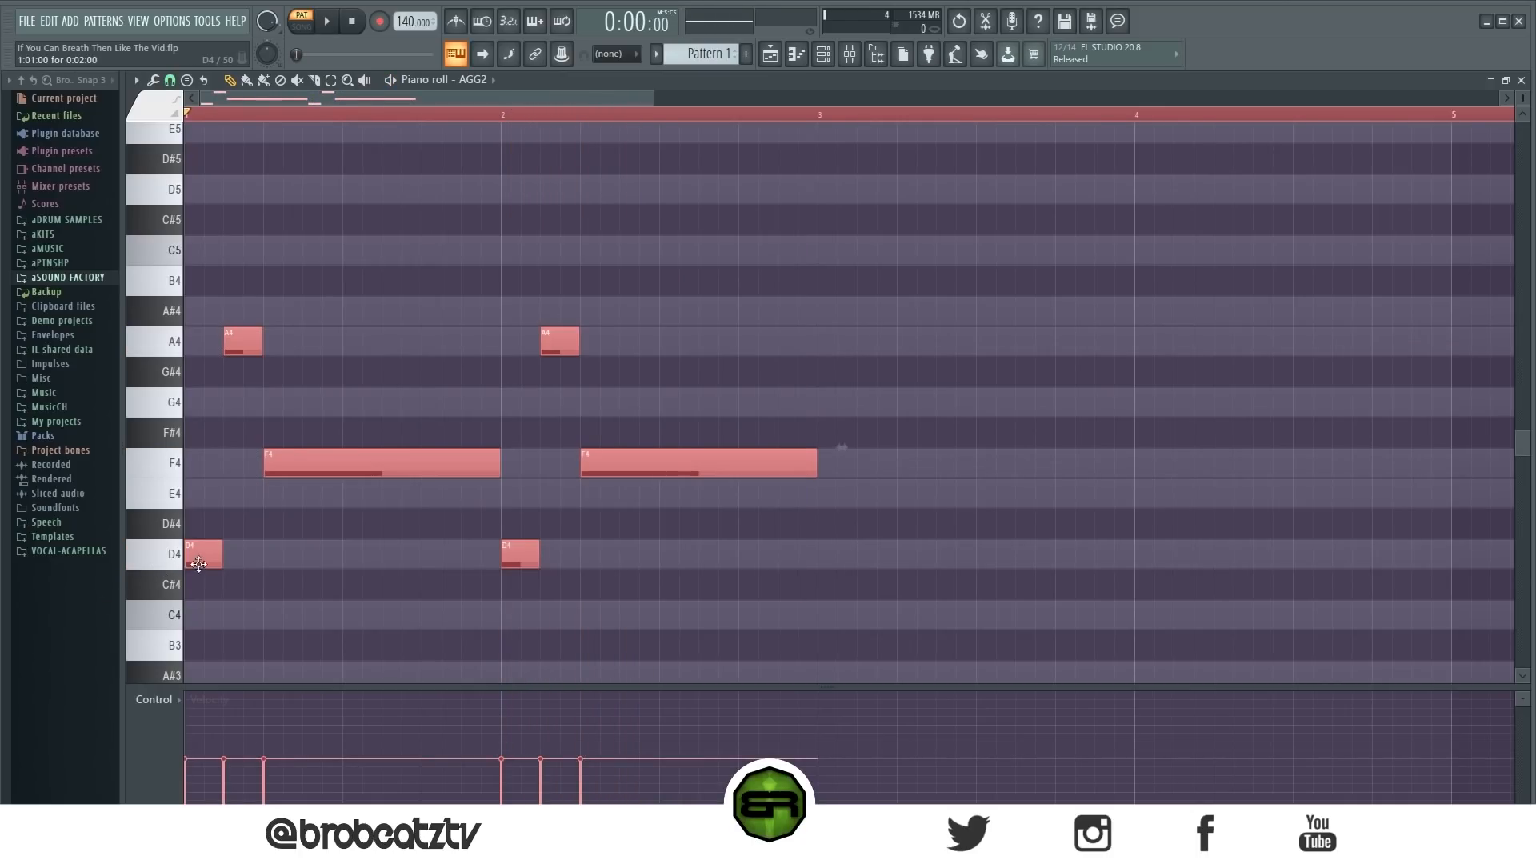
key(ctrl+b)
key(ctrl+d)
Step: Transpose the opening D4 notes of bars 3 and 4 down to A#3, deleting the surplus notes
drag(1208, 542, 812, 593)
scroll(833, 491, down, 3)
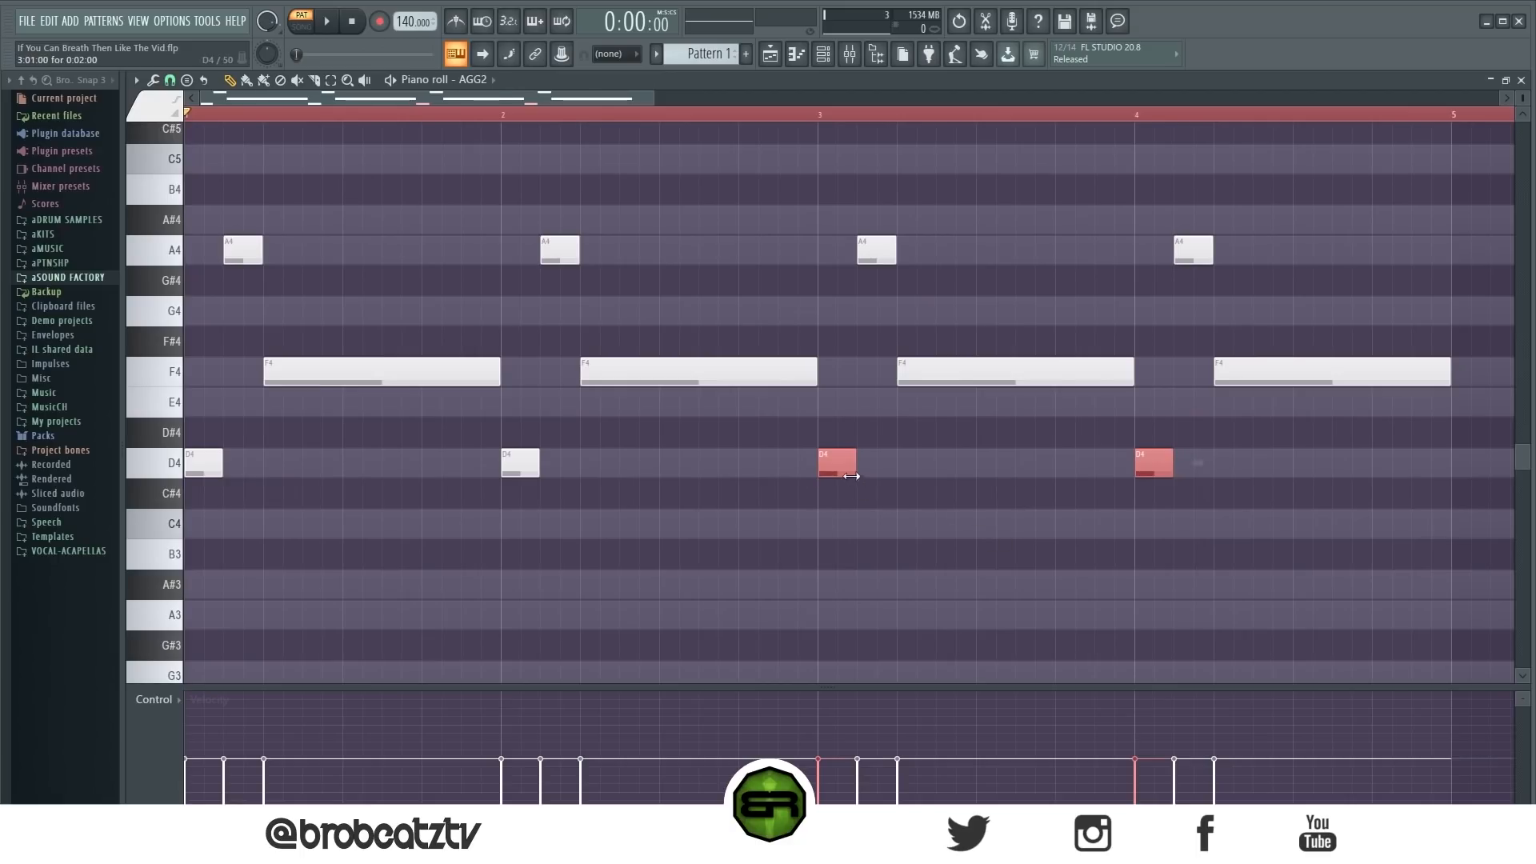
mouse_move(839, 469)
mouse_down()
mouse_move(857, 471)
mouse_move(844, 472)
mouse_up()
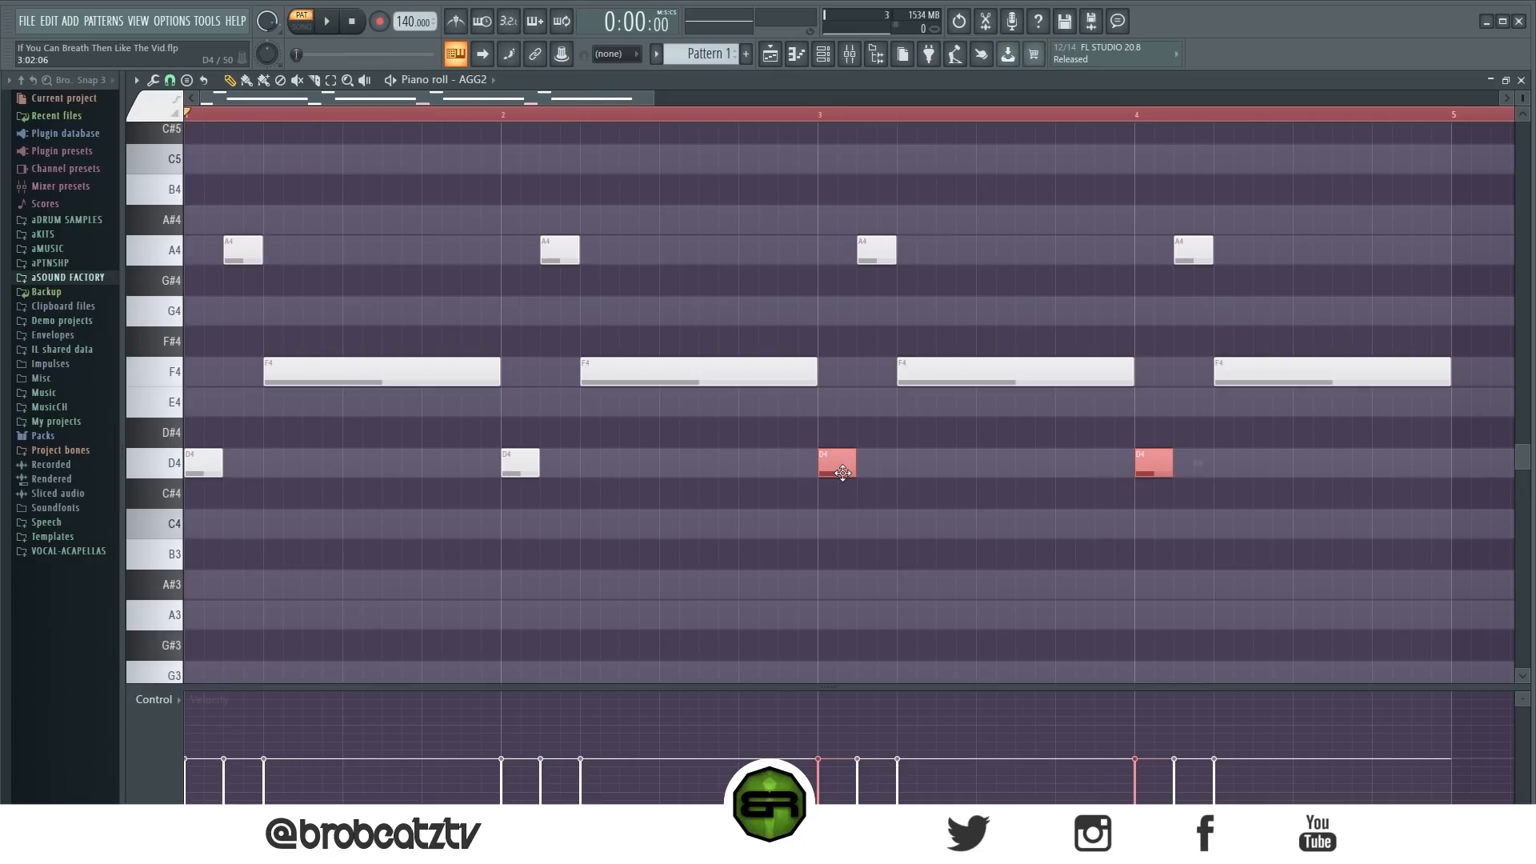
drag(843, 472, 840, 601)
scroll(840, 480, down, 3)
drag(836, 408, 817, 500)
right_click(817, 493)
right_click(1134, 493)
right_click(1154, 281)
right_click(836, 281)
Step: Raise the A4 notes in bars 2 and 4 to C5 and delete the leftover E5 and A4 copies
scroll(823, 336, up, 4)
scroll(781, 346, down, 2)
scroll(596, 345, up, 2)
ctrl+click(560, 341)
ctrl+click(1194, 341)
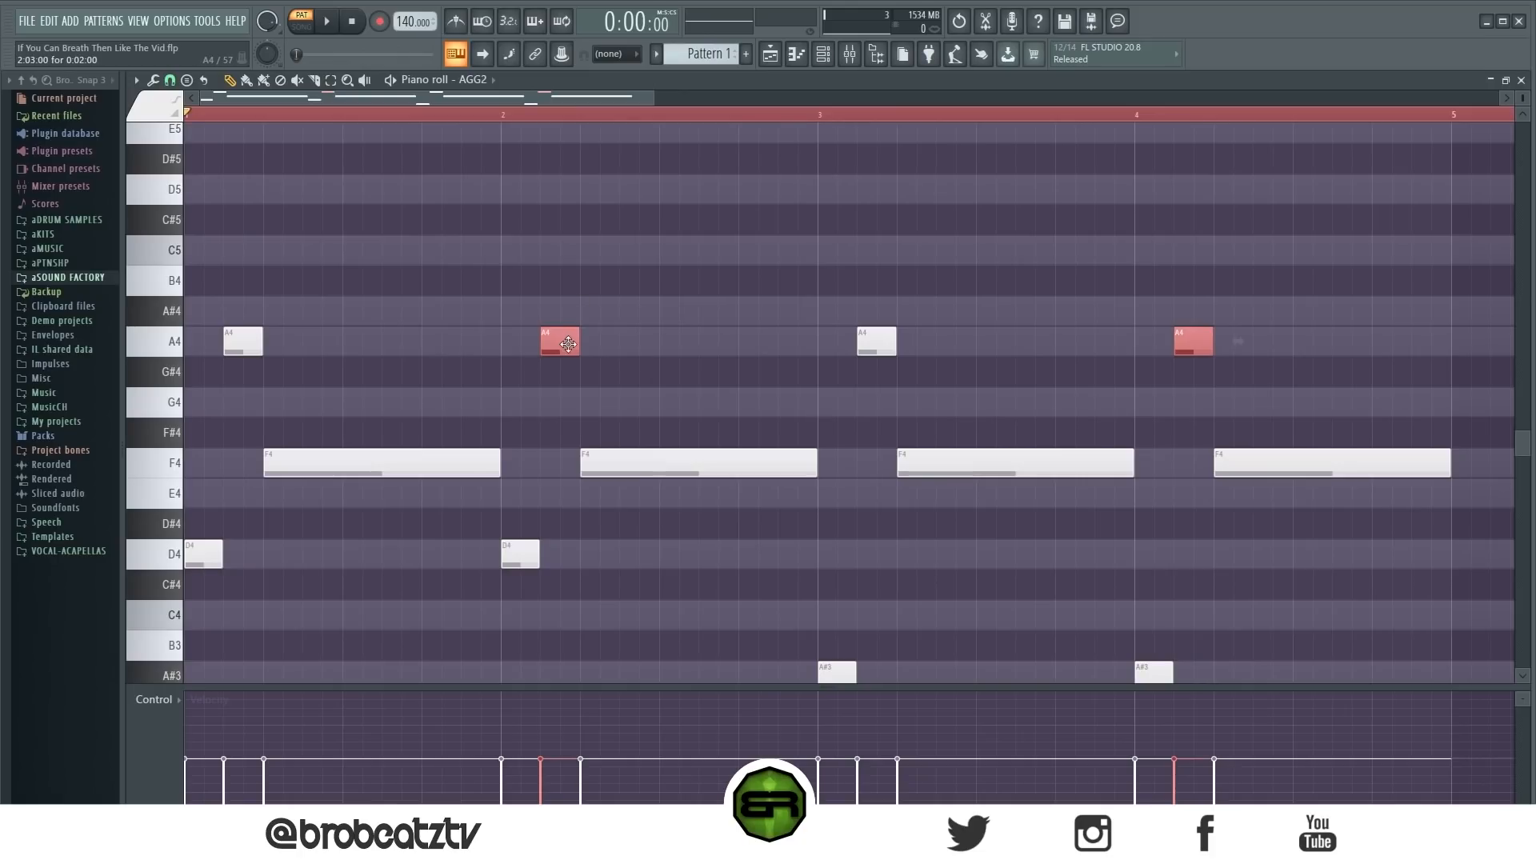
drag(566, 338, 562, 178)
right_click(560, 156)
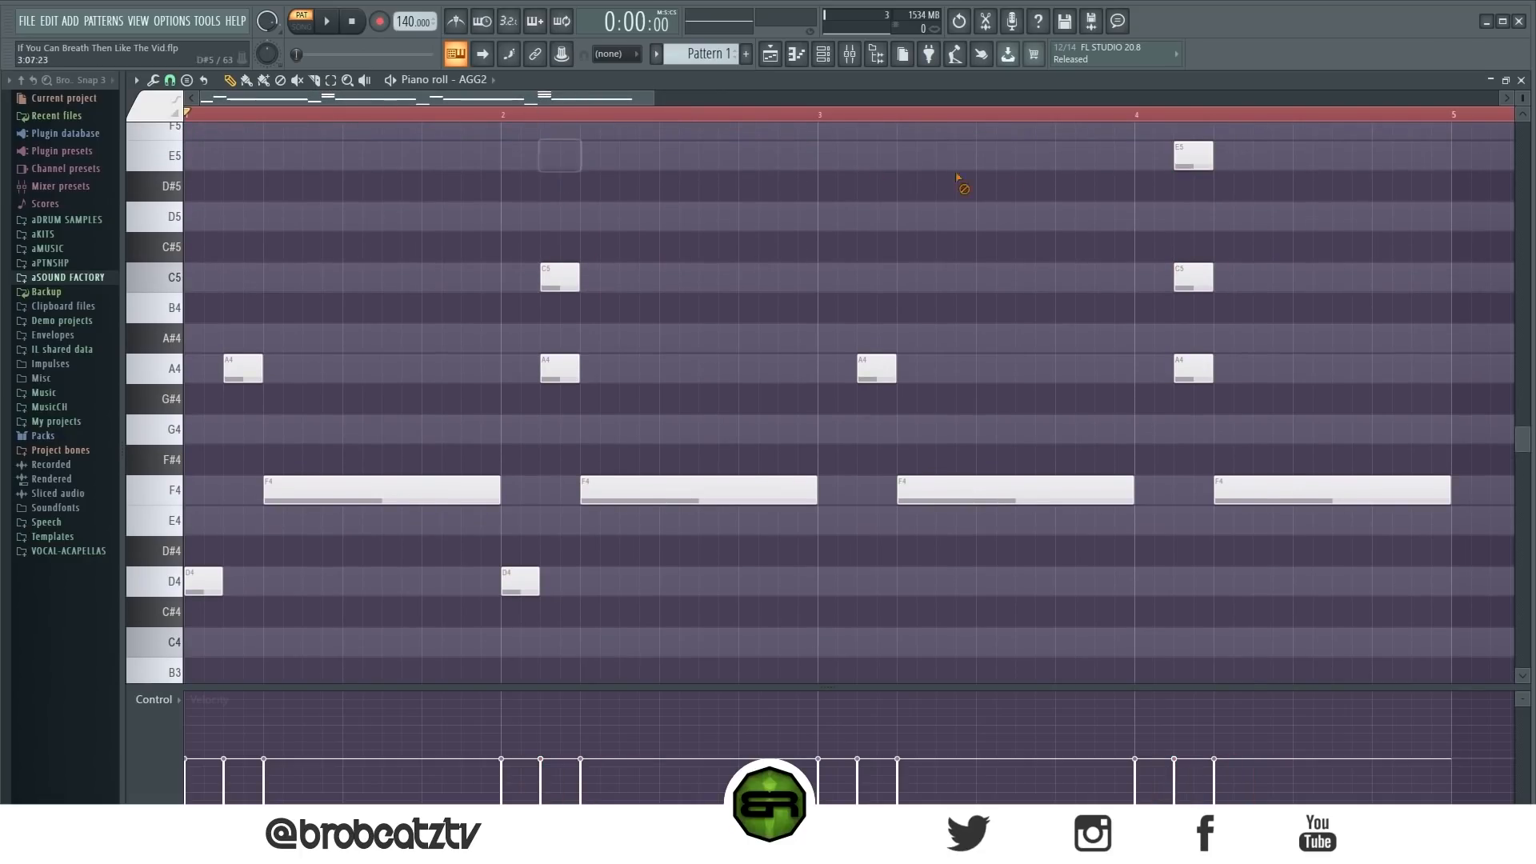
right_click(1192, 156)
right_click(564, 369)
right_click(1193, 370)
scroll(558, 328, down, 1)
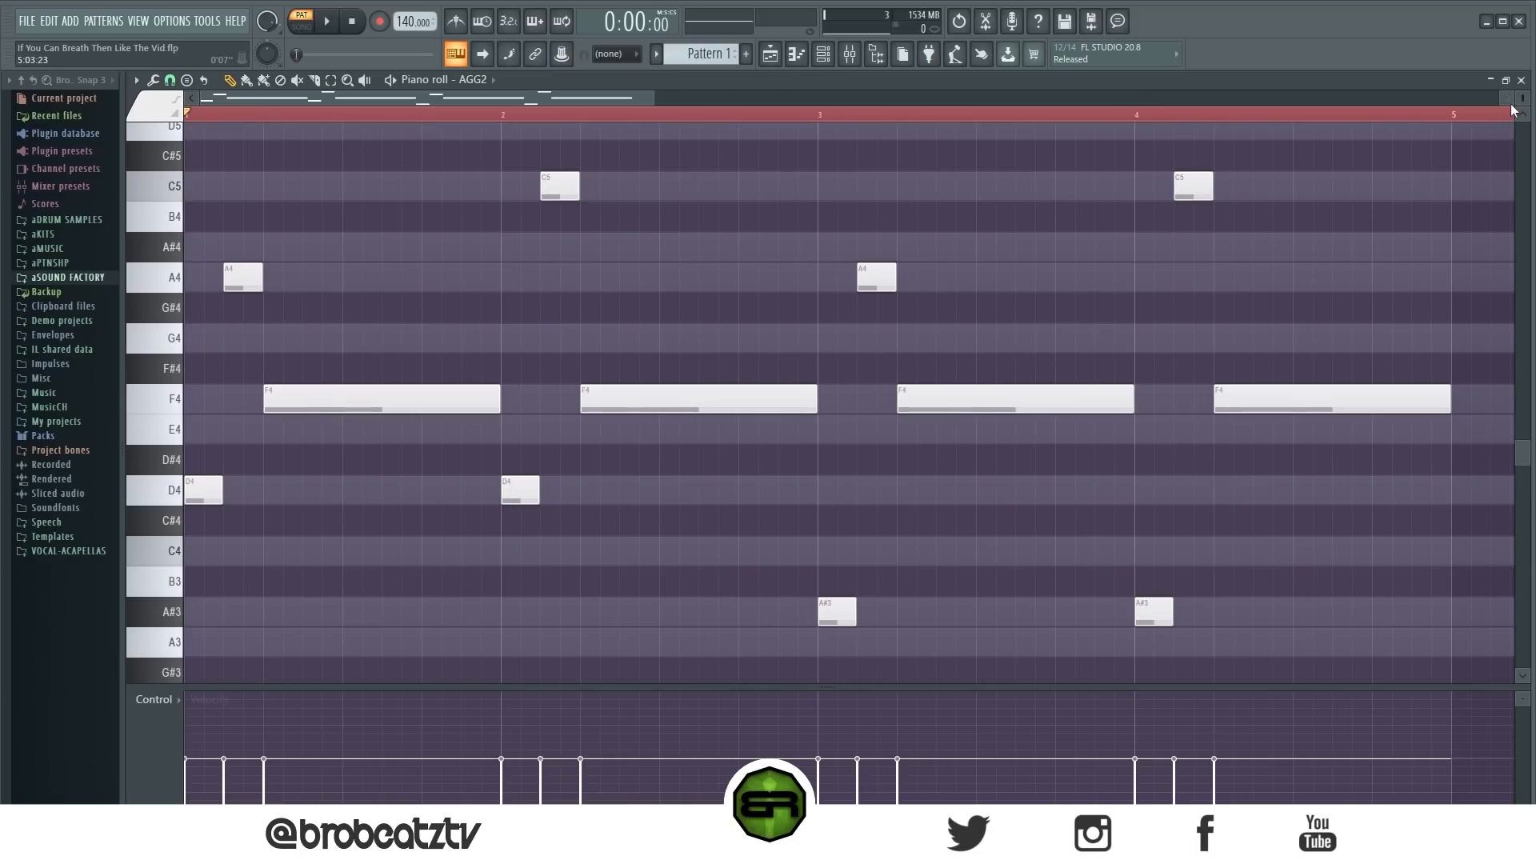
Step: Play back the four-bar melody to check it
drag(1522, 98, 1522, 104)
key(space)
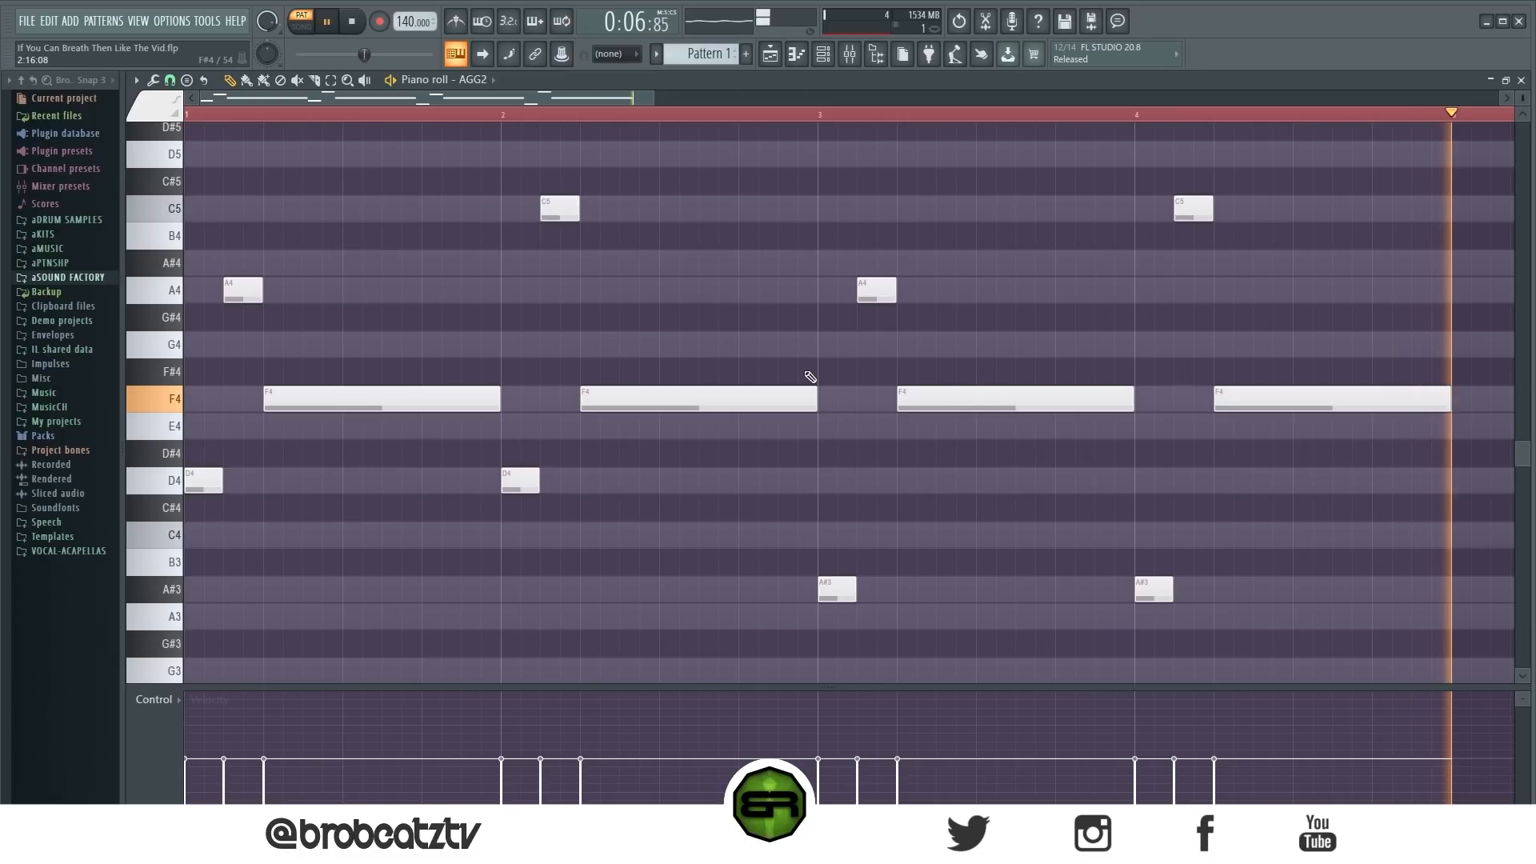
key(space)
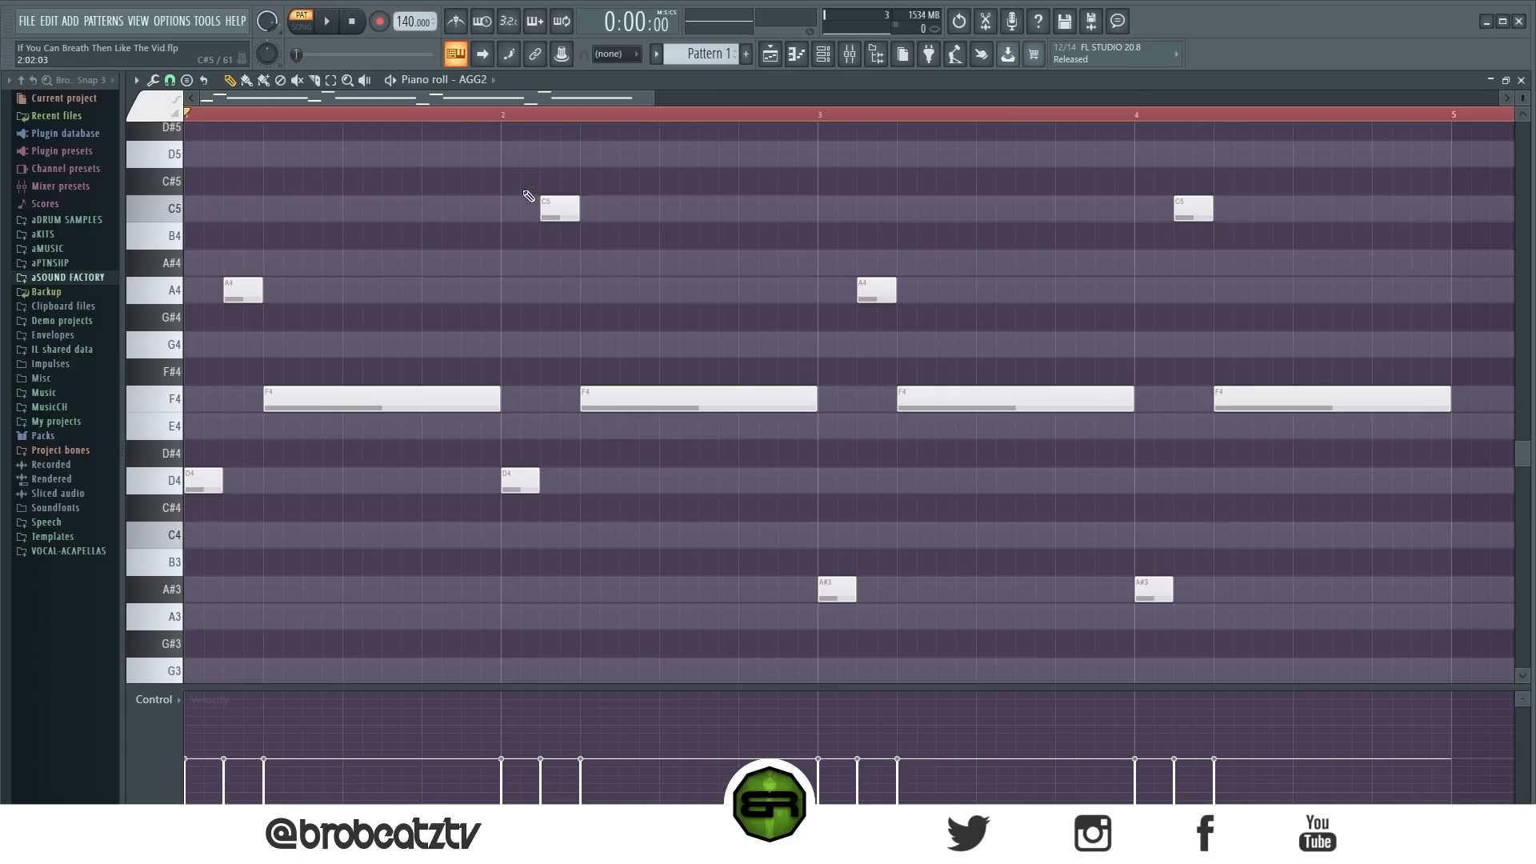
Step: Try sustaining all the melody notes by more than a bar so they overlap, and restore their original lengths
scroll(530, 120, down, 2)
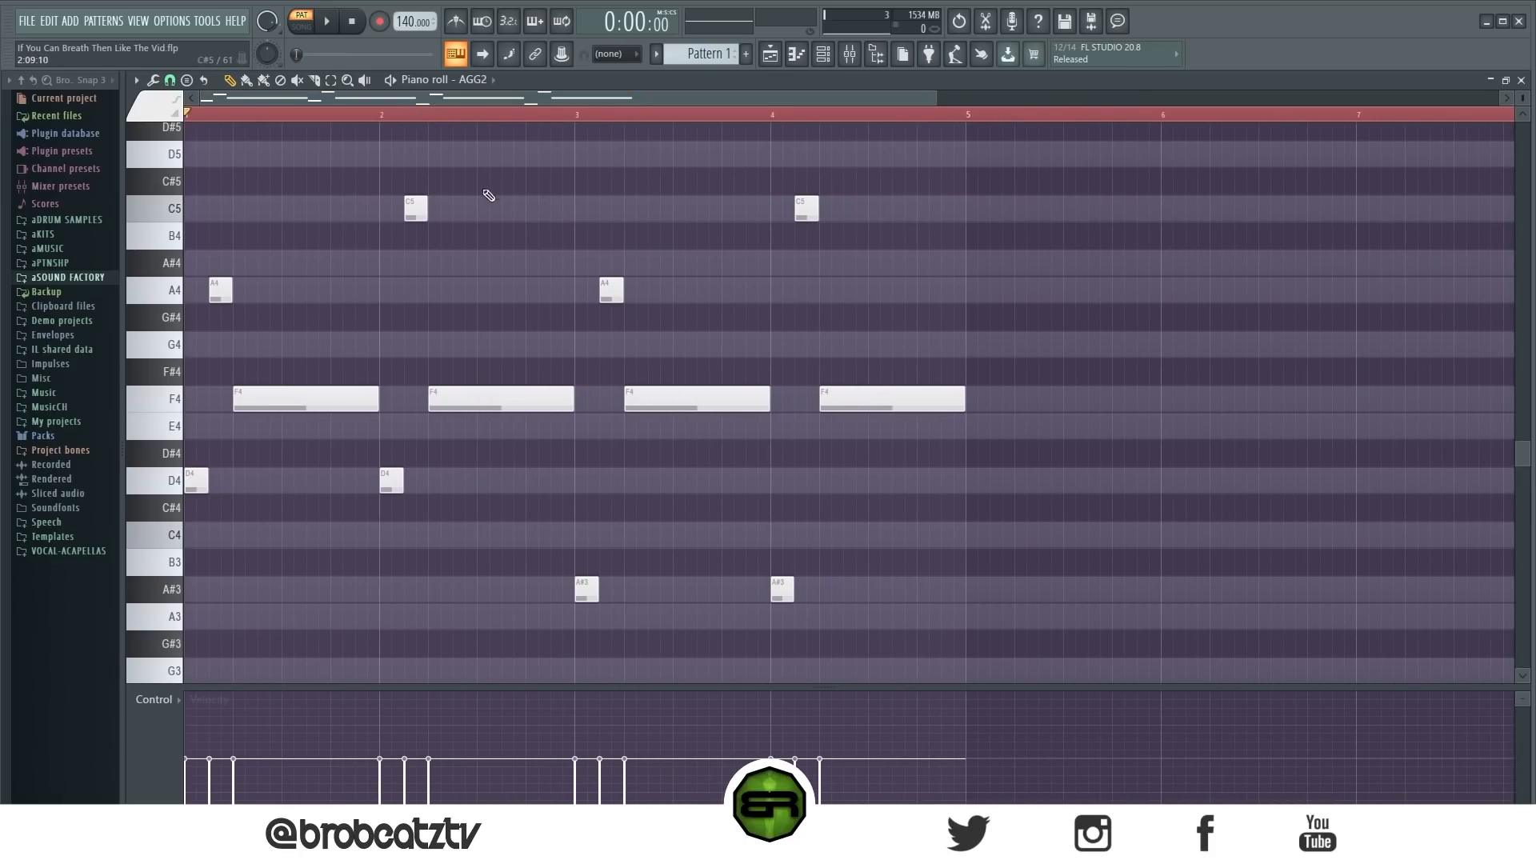
drag(960, 144, 232, 367)
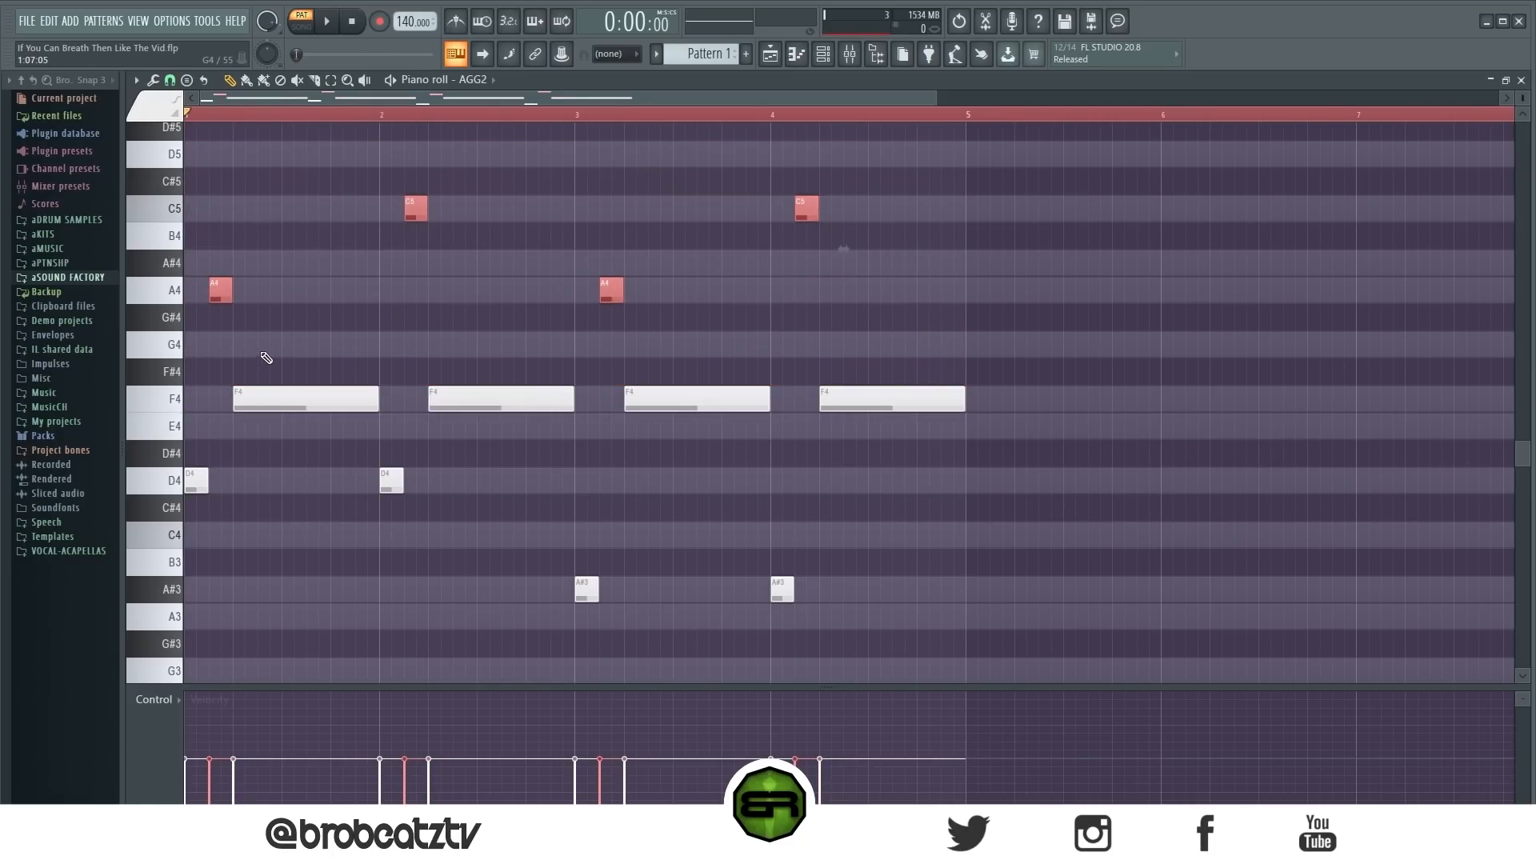
key(ctrl+a)
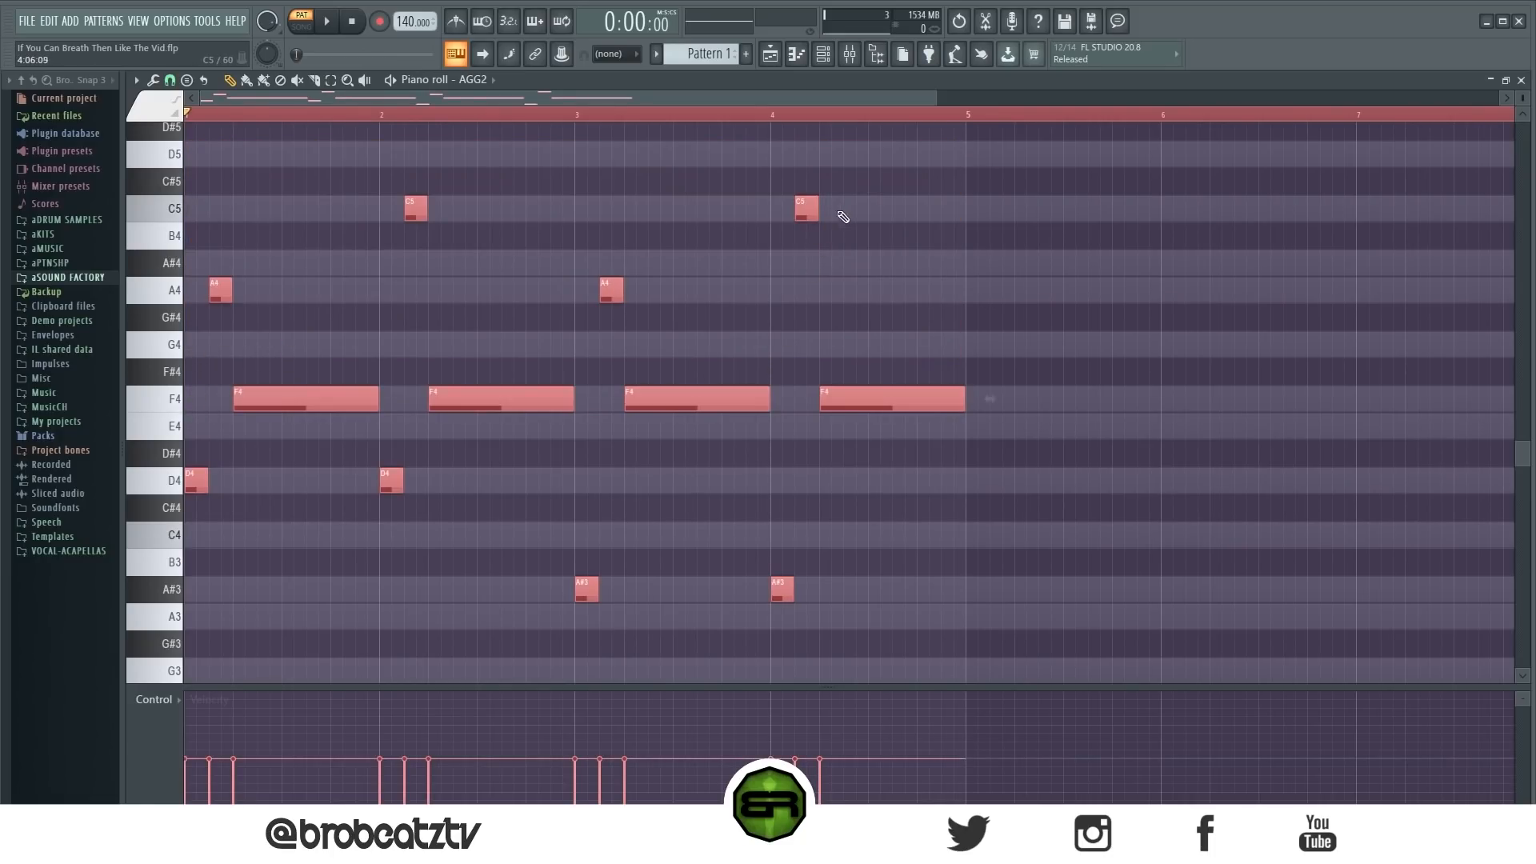
drag(816, 212, 1051, 218)
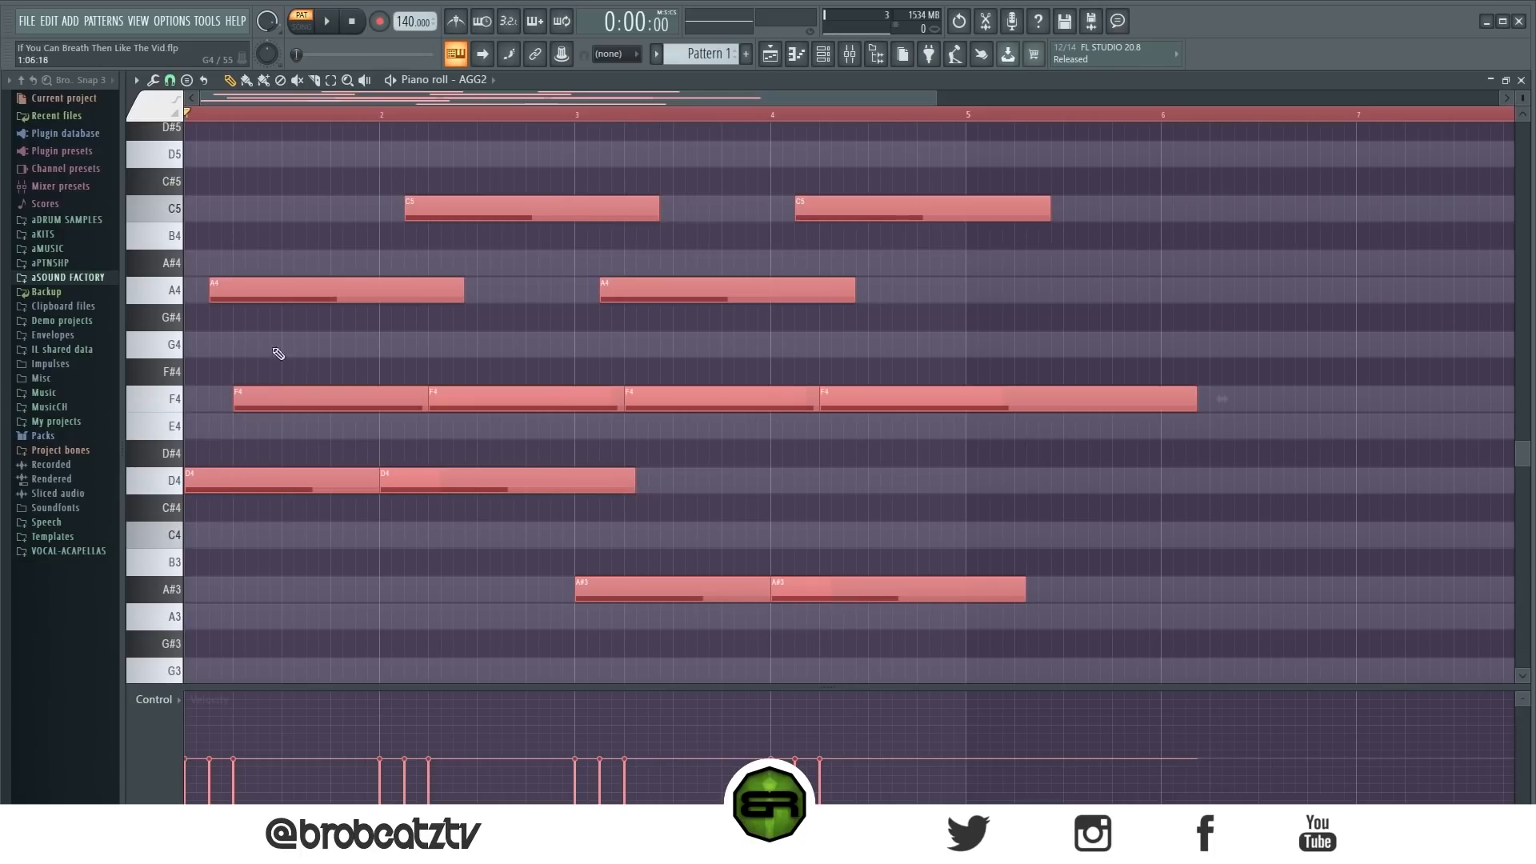
drag(1050, 214, 817, 268)
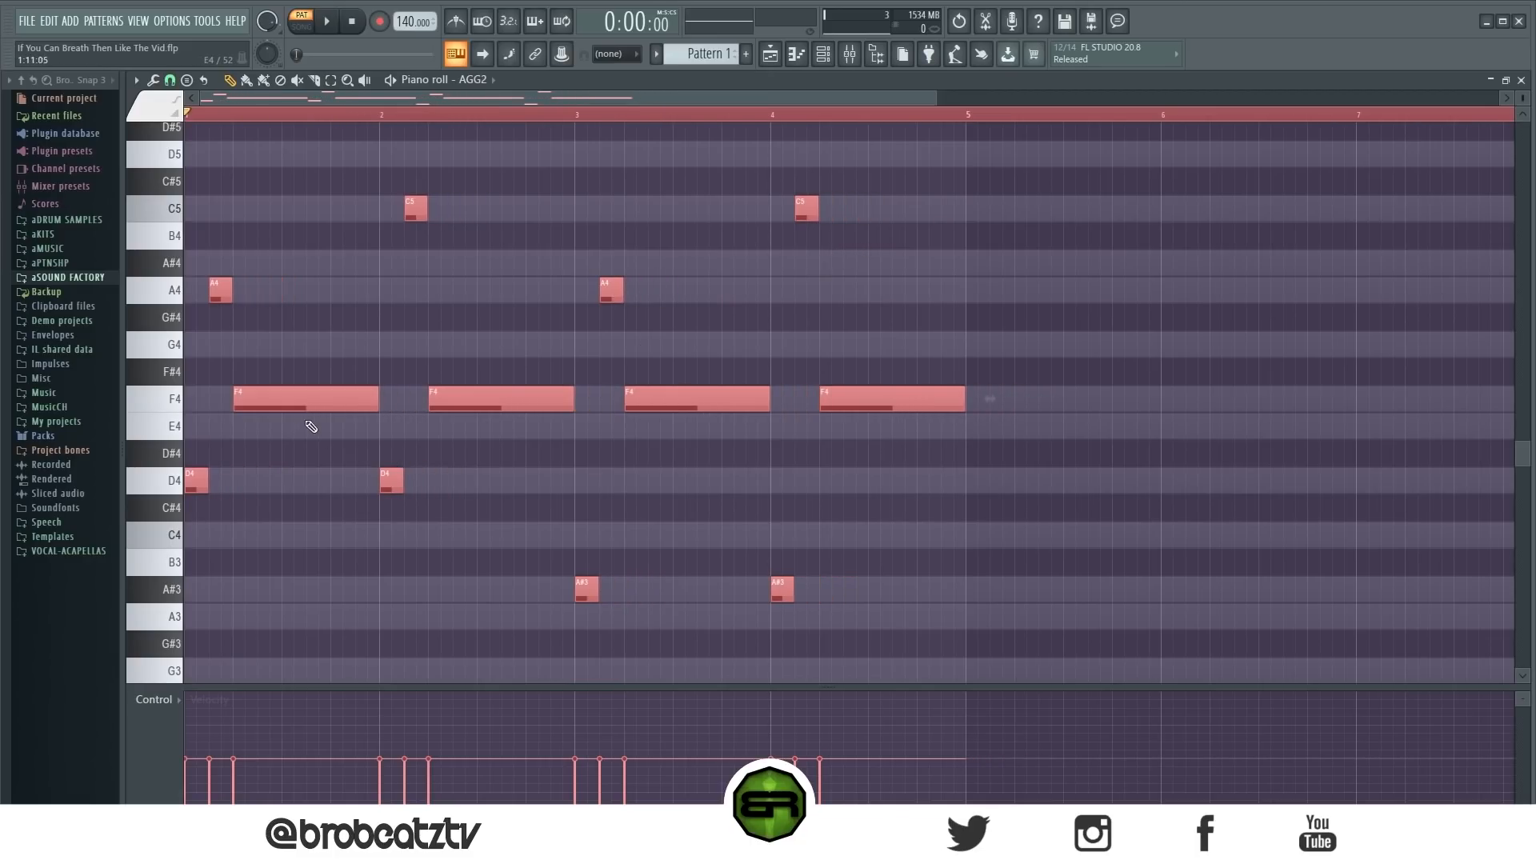
Step: Copy the complete four-bar melody into bars 5 to 8
drag(266, 404, 1046, 404)
key(ctrl+d)
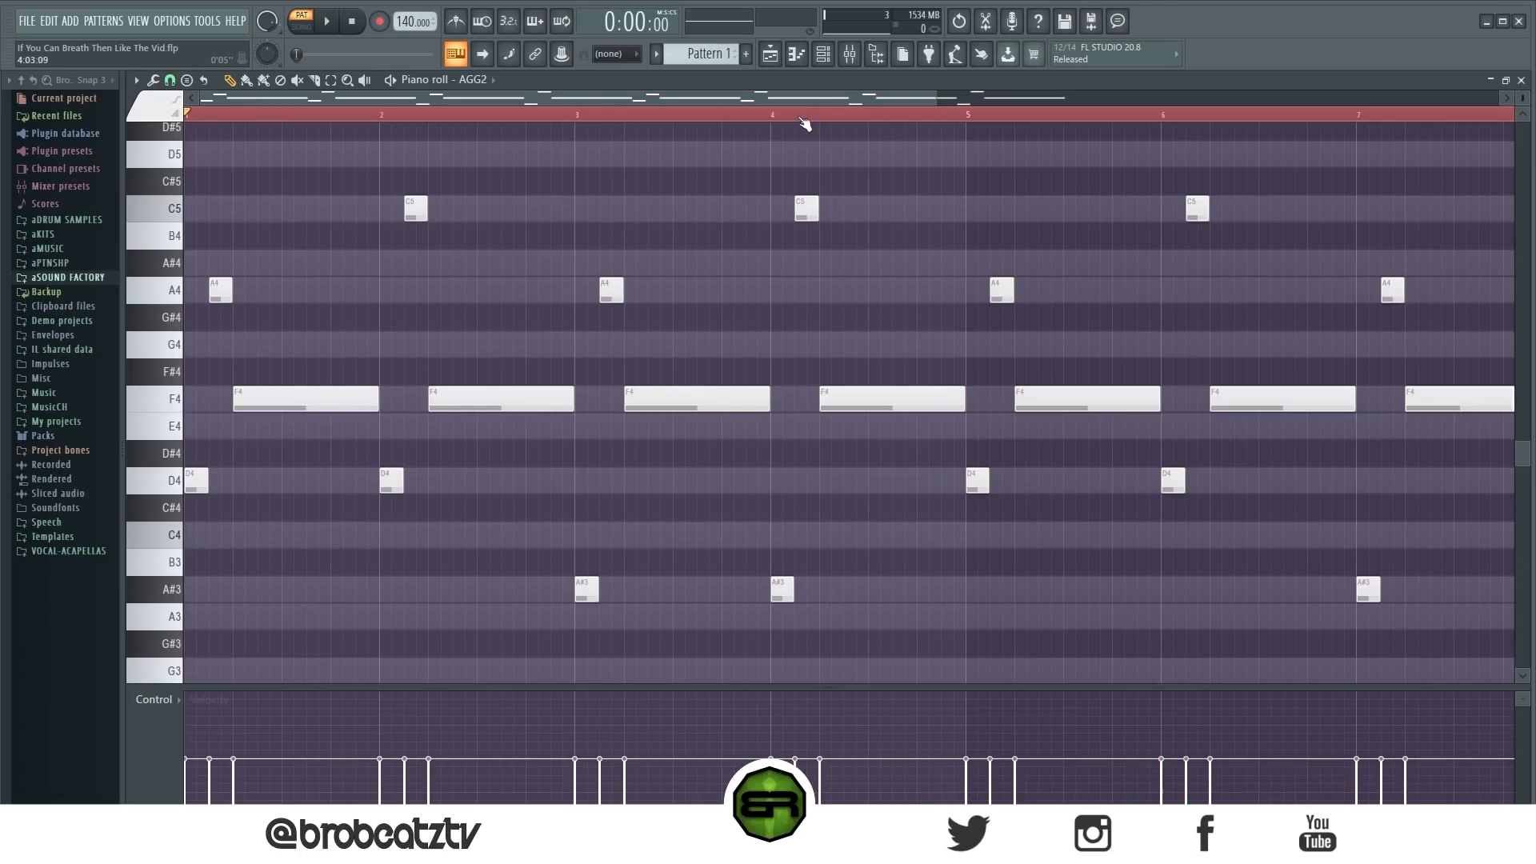
Step: Lengthen the short D4, A#3, A4 and C5 notes in bars 5 to 8 to nearly a full bar, and extend the F4 notes
scroll(803, 118, down, 3)
drag(1193, 170, 716, 360)
drag(1172, 440, 686, 666)
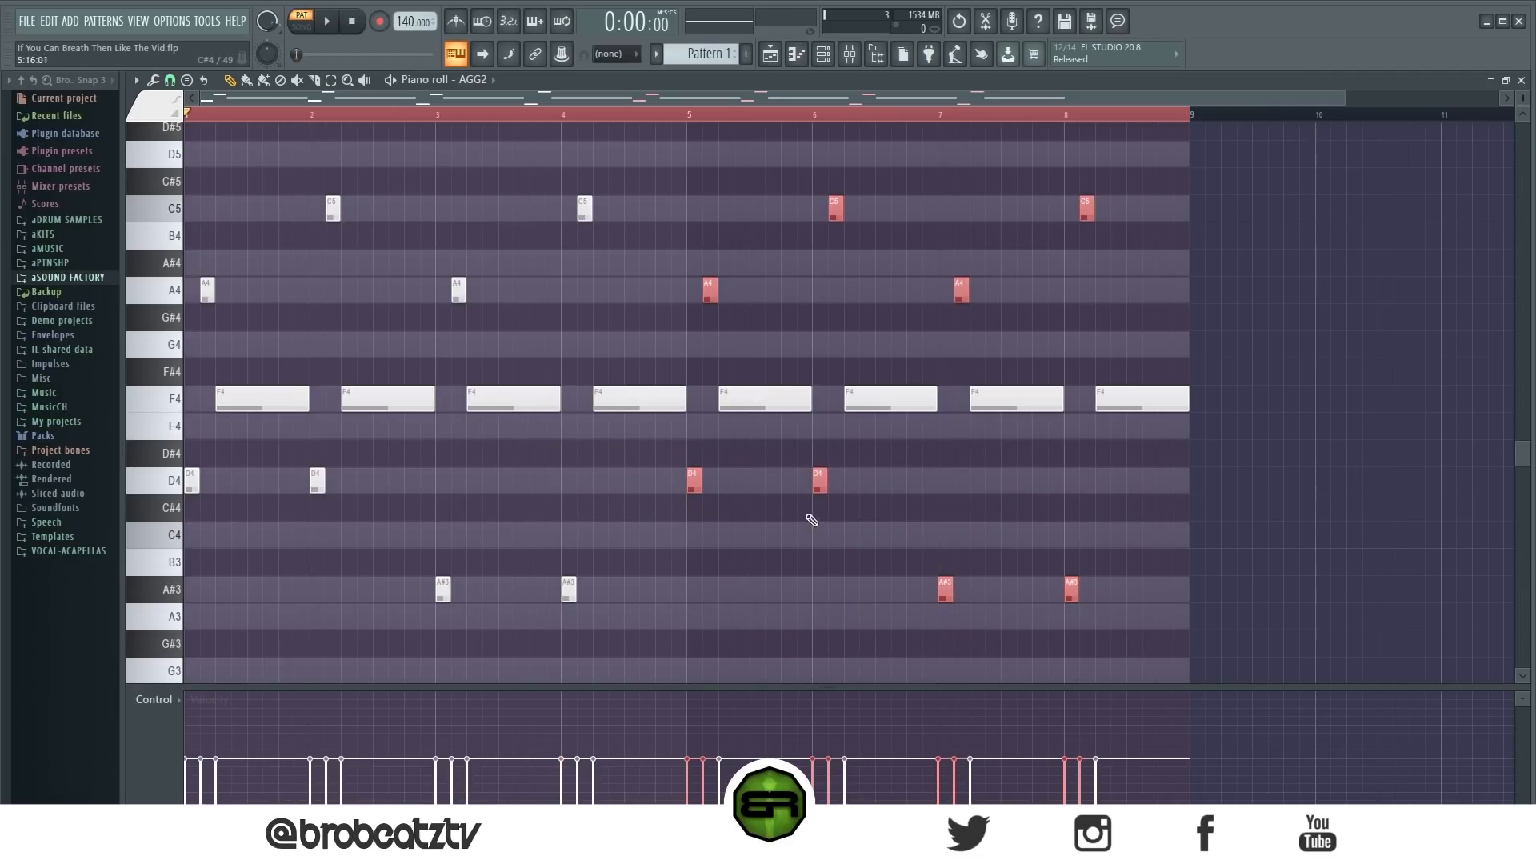
drag(825, 491, 932, 506)
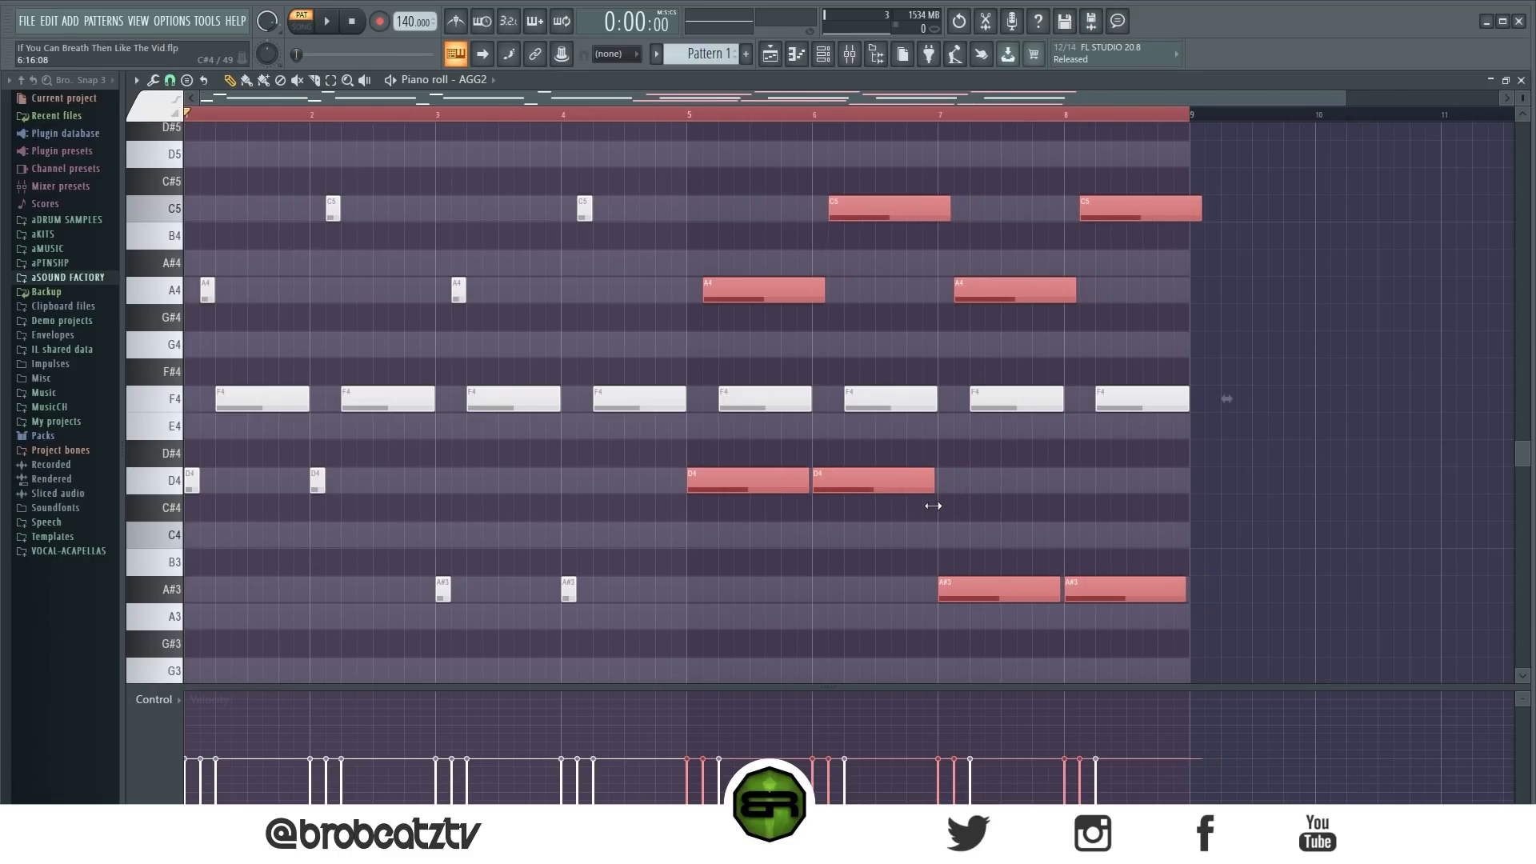
right_click(984, 527)
drag(782, 358, 1087, 404)
click(1089, 461)
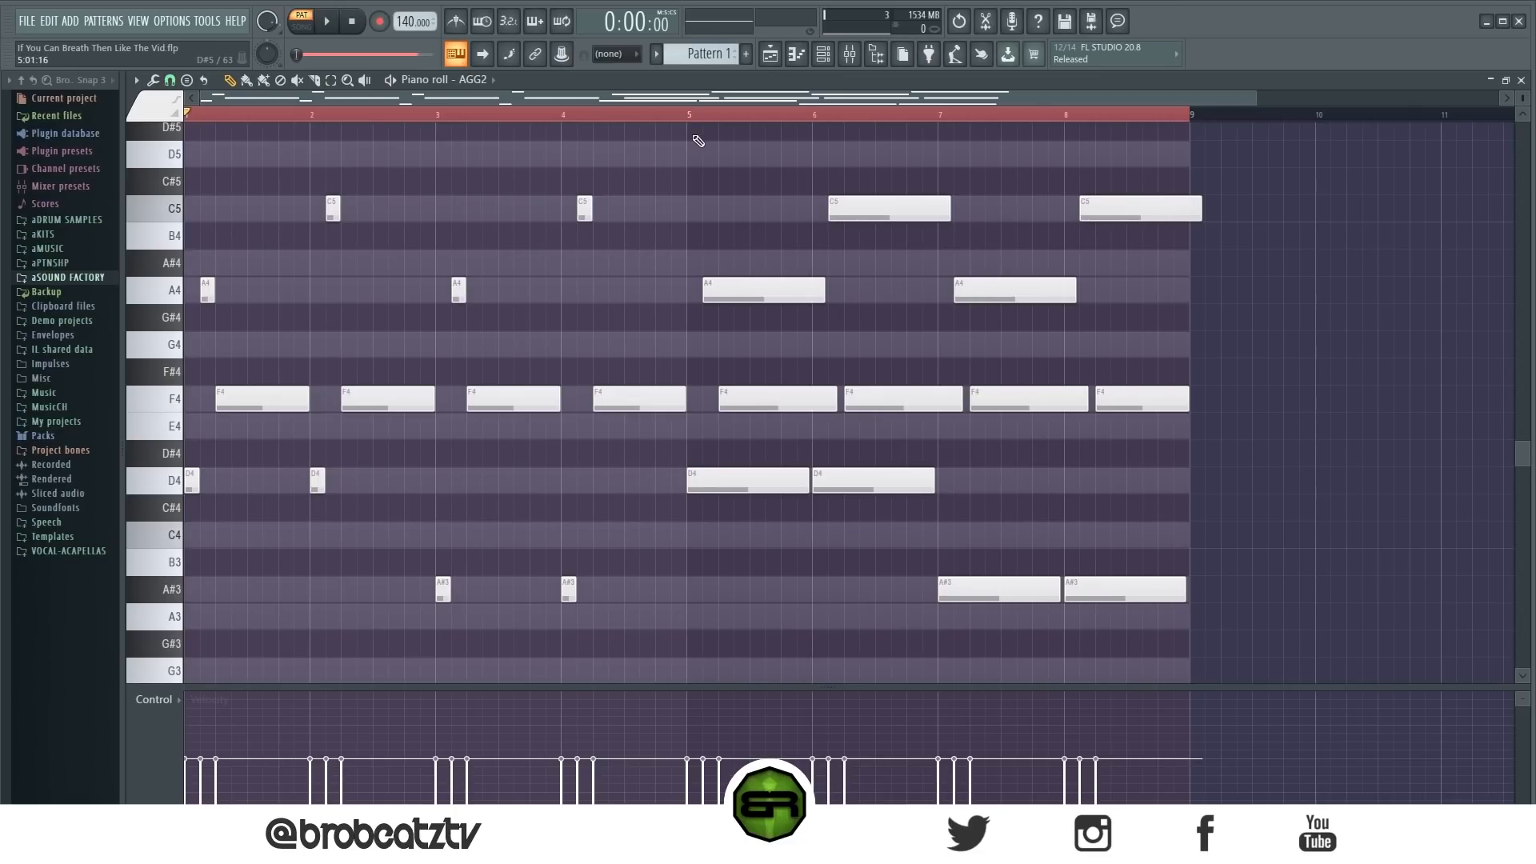
Step: Shorten the F4 note in bar 5 to a length of 0:12:22
click(776, 398)
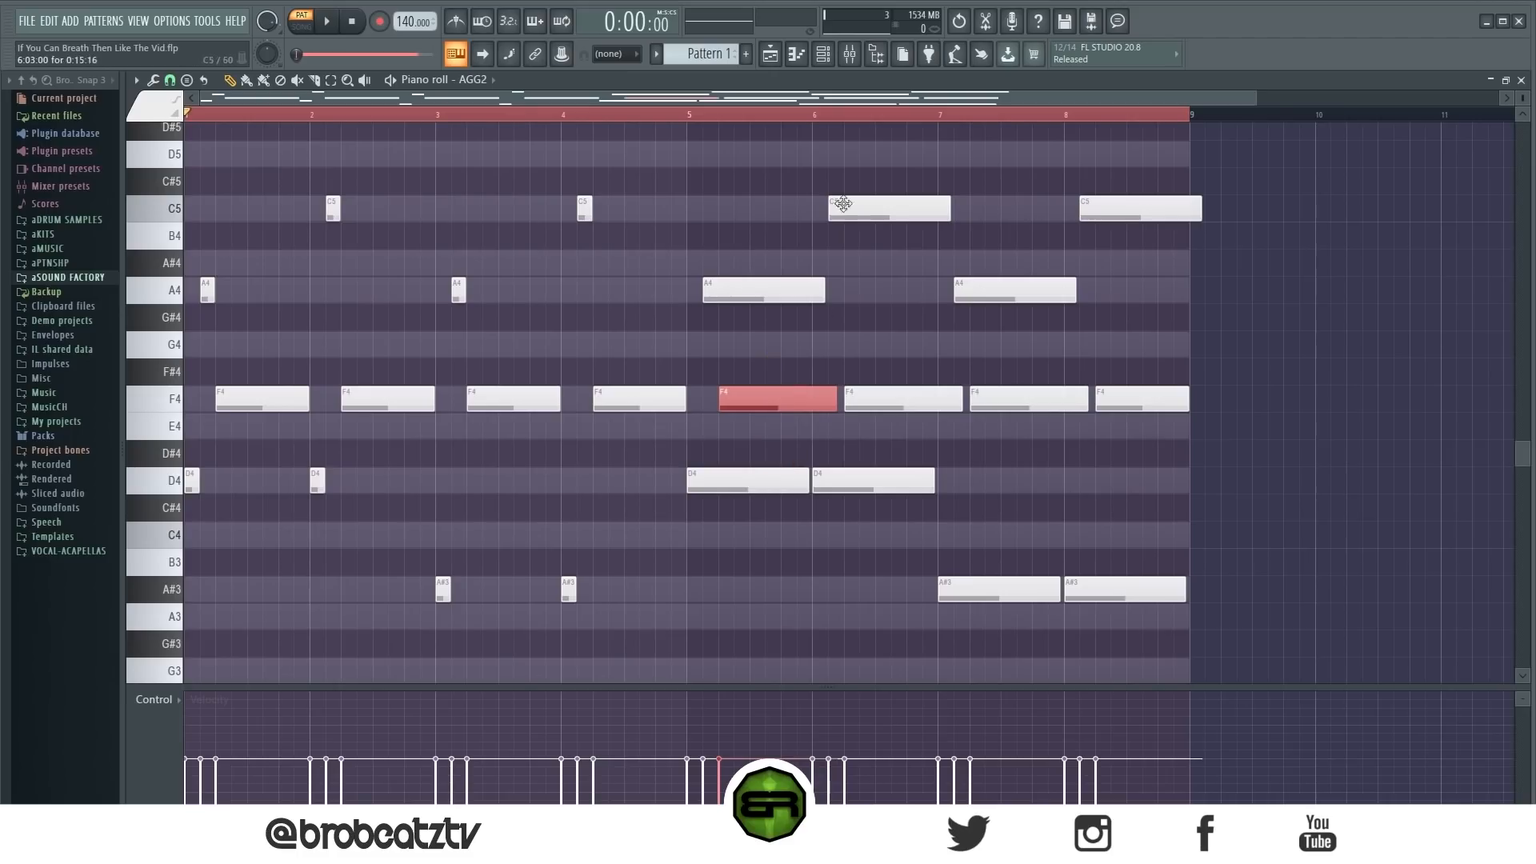
scroll(850, 120, up, 3)
drag(827, 410, 778, 427)
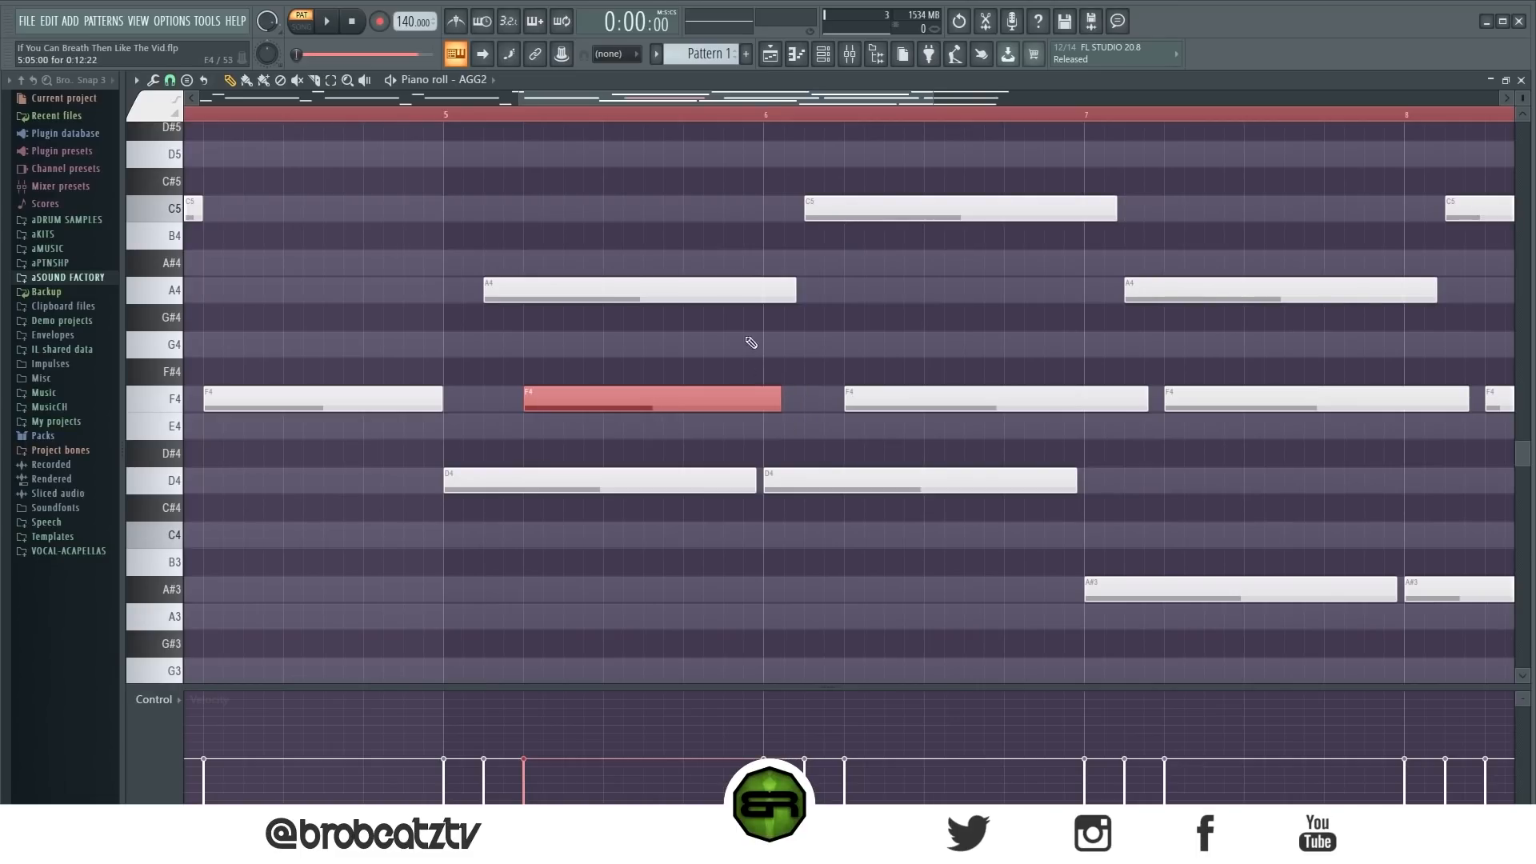
Step: Lengthen both A4 notes in bars 5 to 8 and the bar 6 D4, and shorten the last C5 to end within bar 8
scroll(737, 120, down, 3)
drag(717, 266, 1150, 289)
ctrl+click(1202, 321)
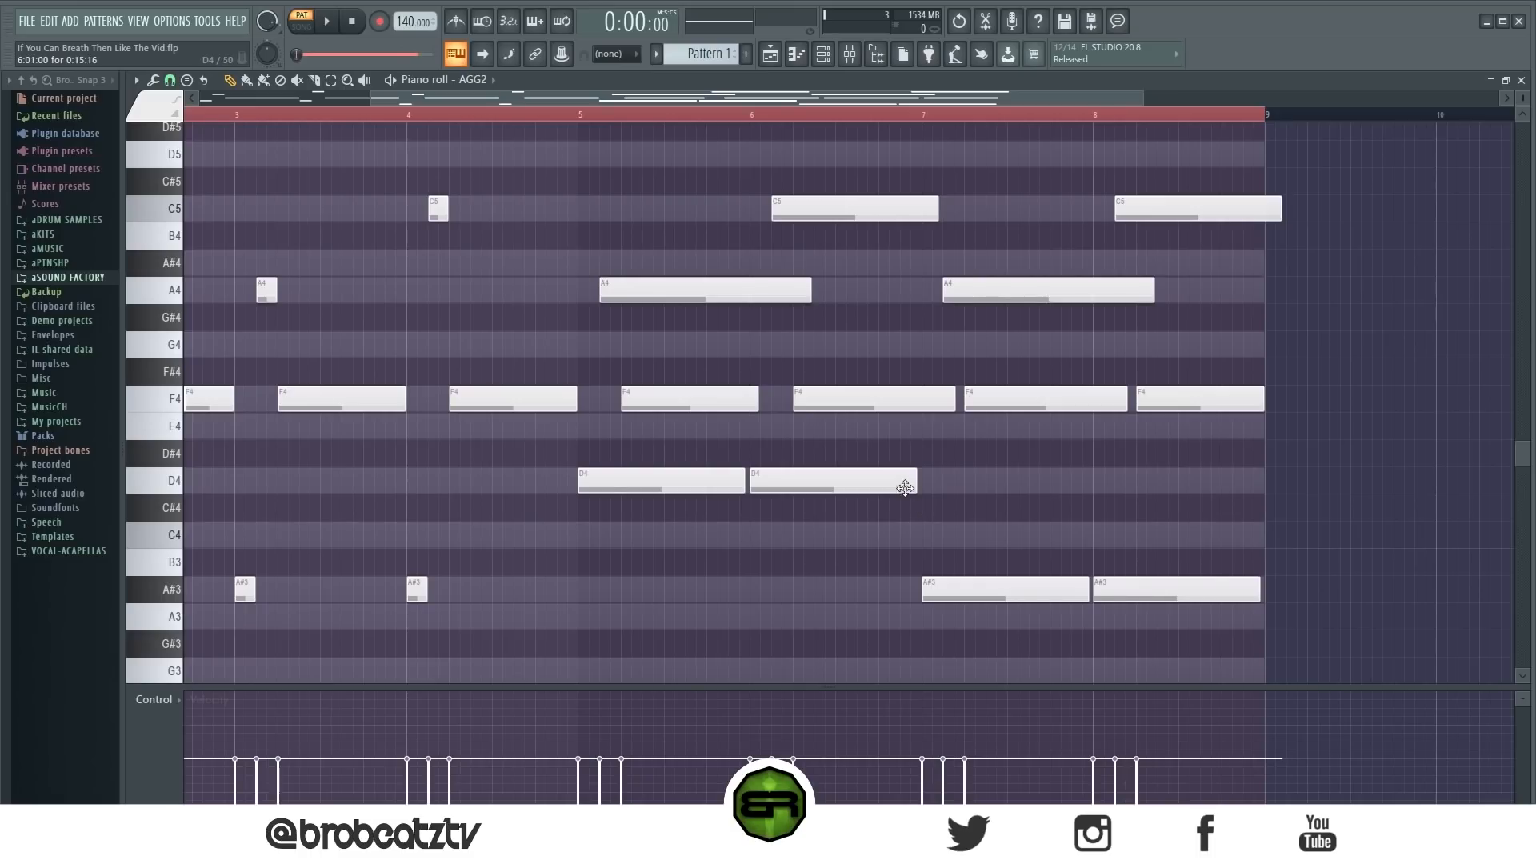
drag(916, 482, 951, 481)
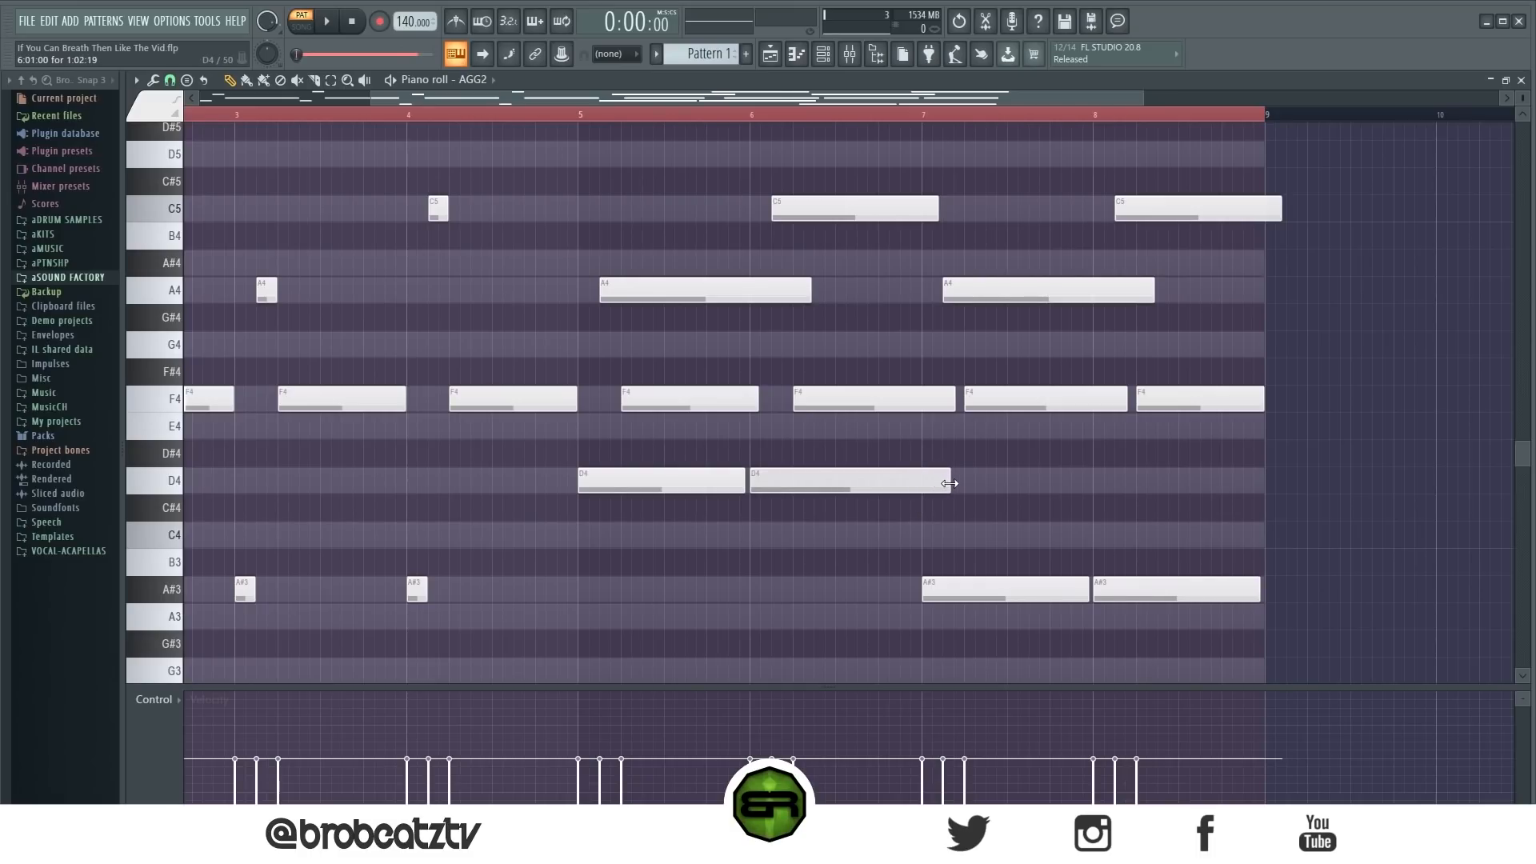
click(1275, 216)
drag(1278, 215, 1261, 216)
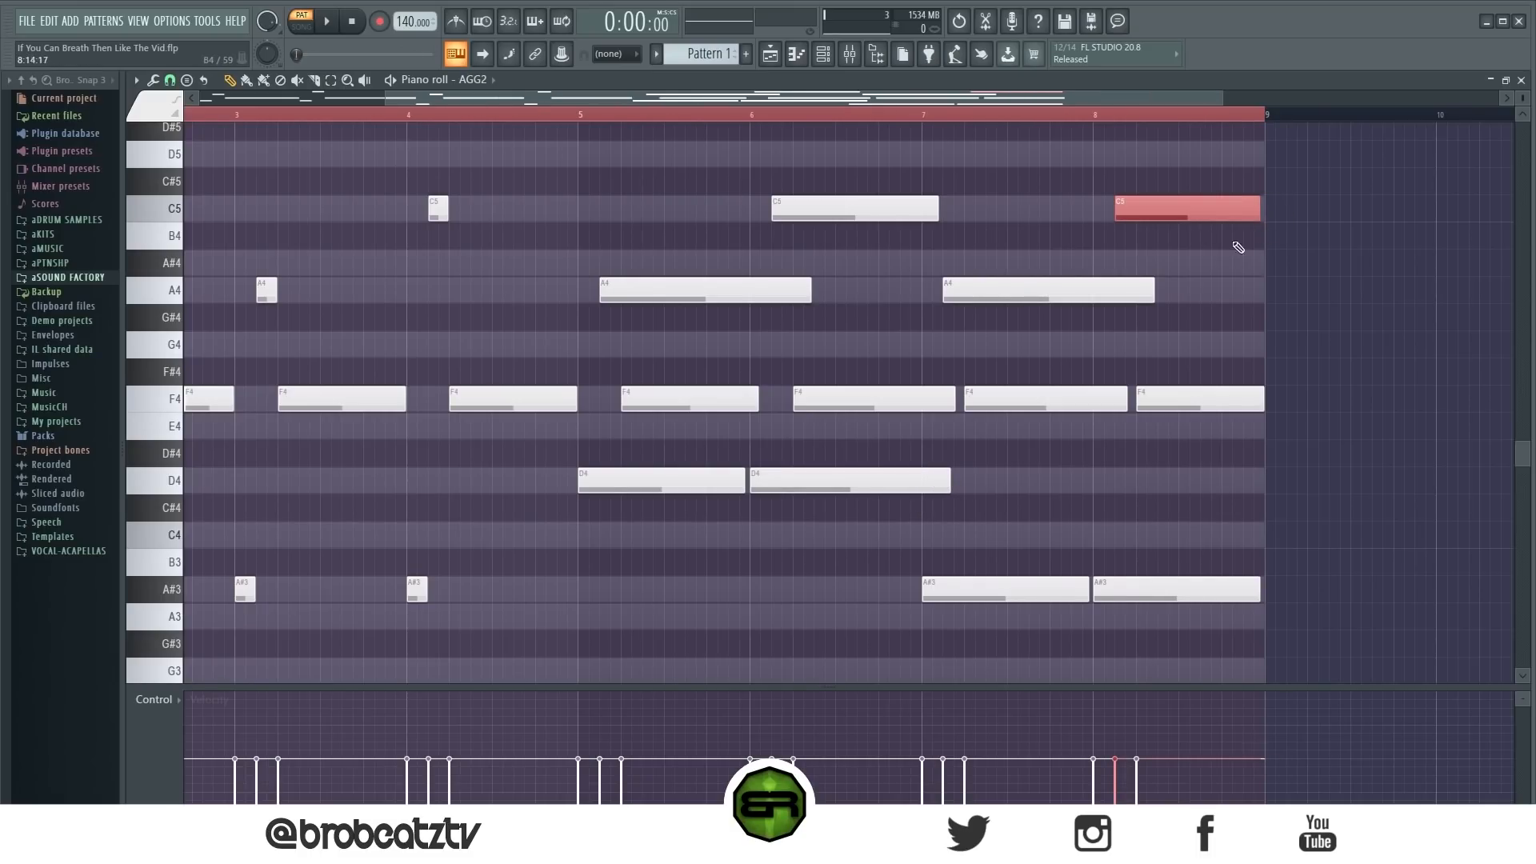
Step: Play back the complete eight-bar melody from the beginning to check the edited note lengths
scroll(521, 123, down, 3)
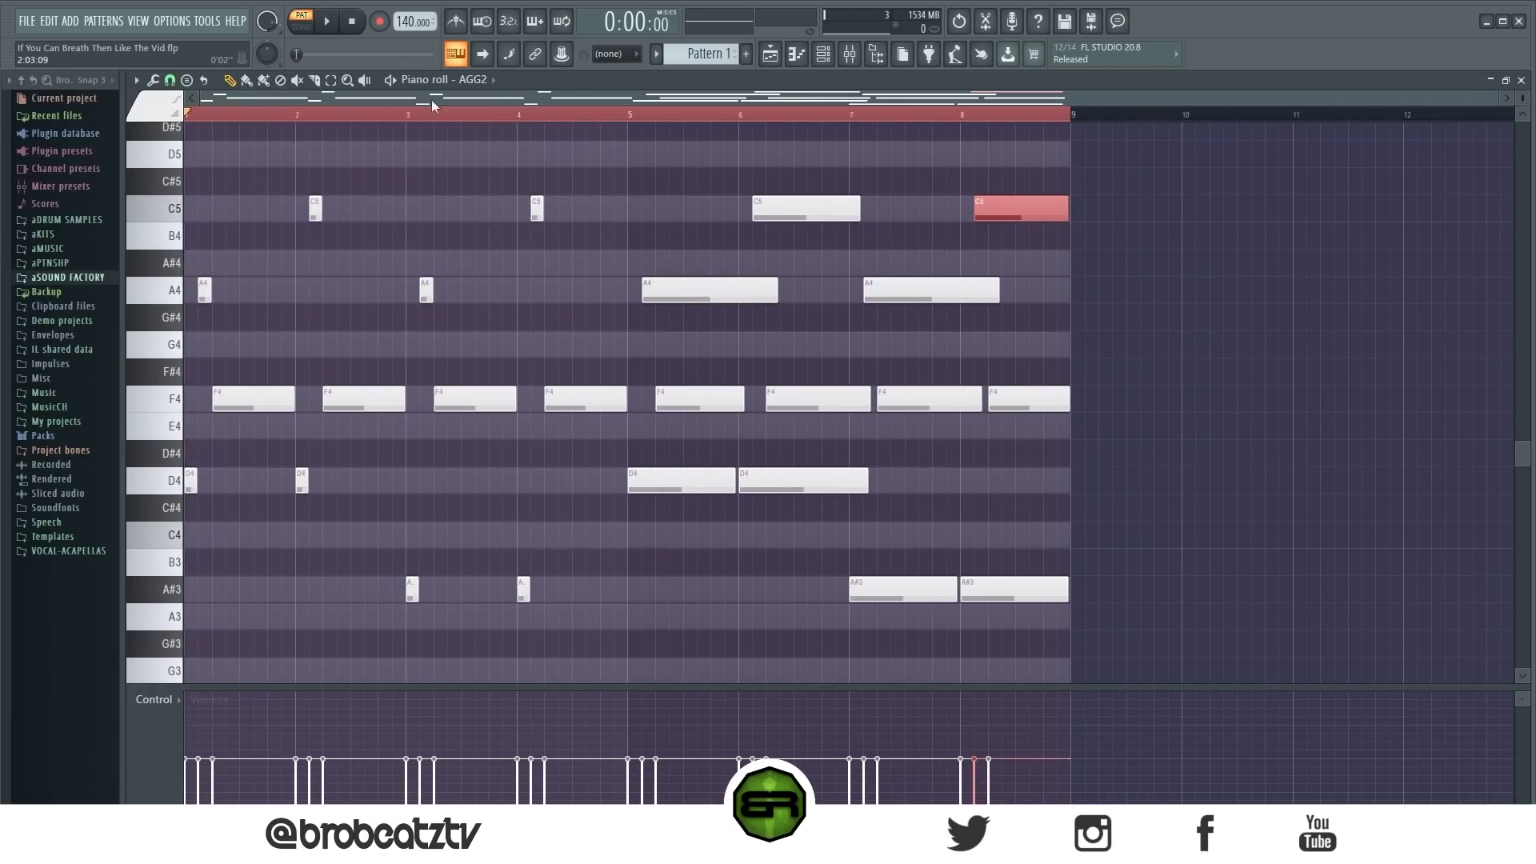
drag(1497, 97, 1131, 163)
key(space)
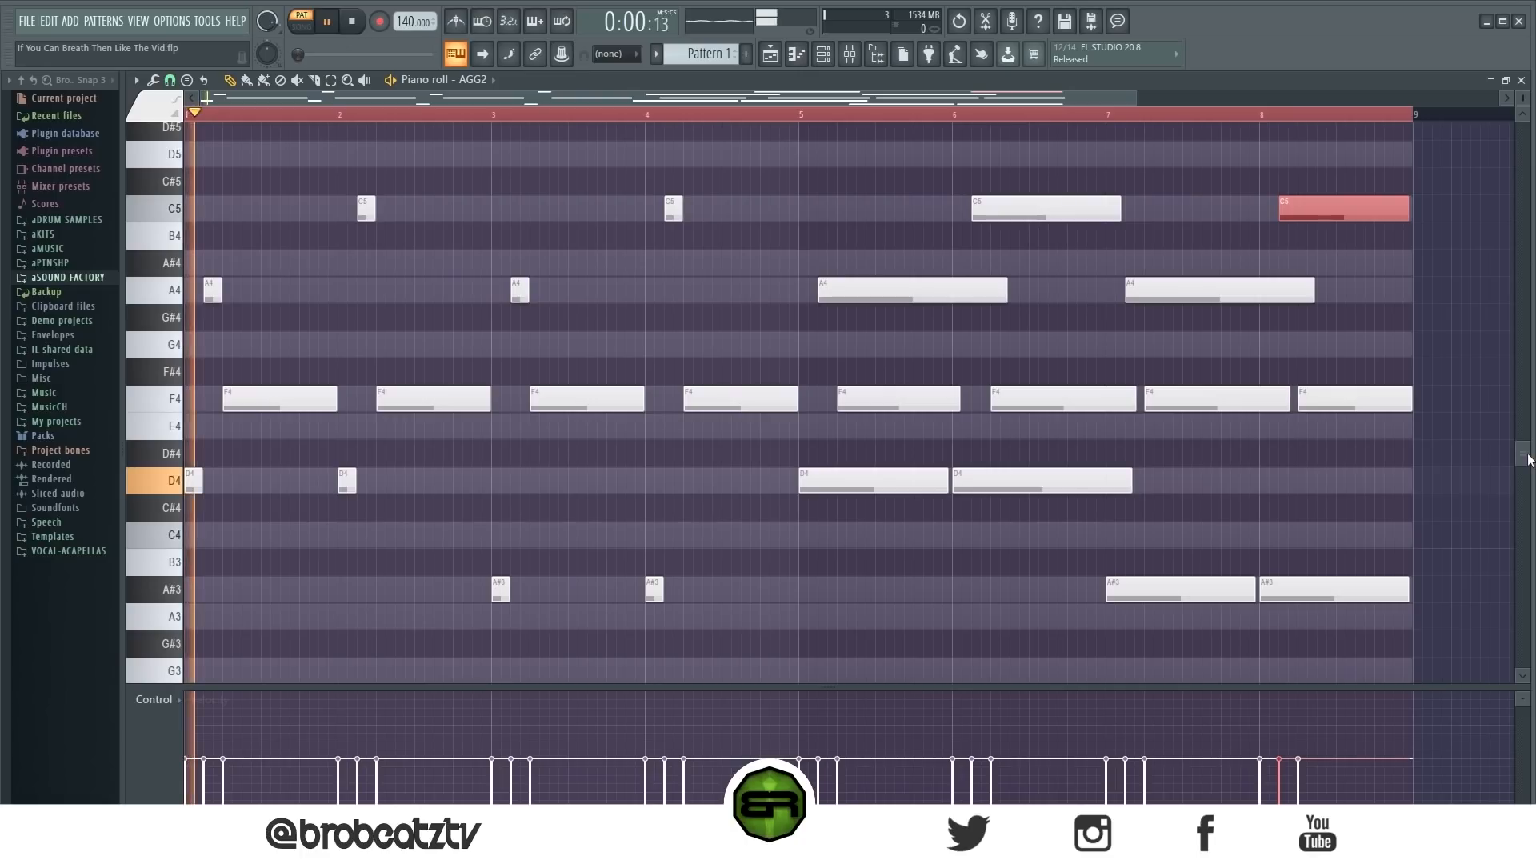
click(817, 206)
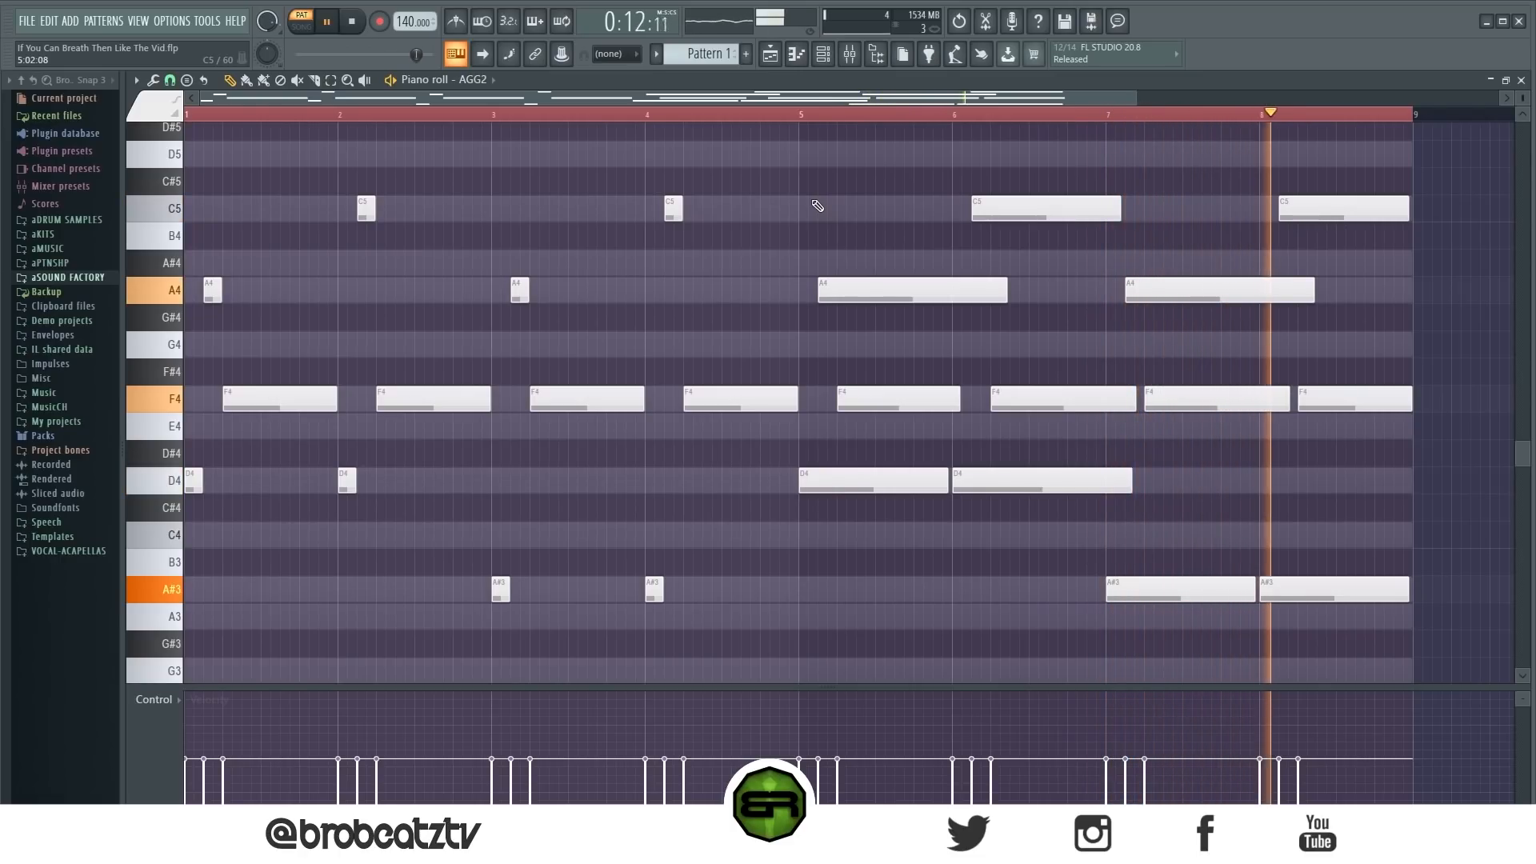
key(space)
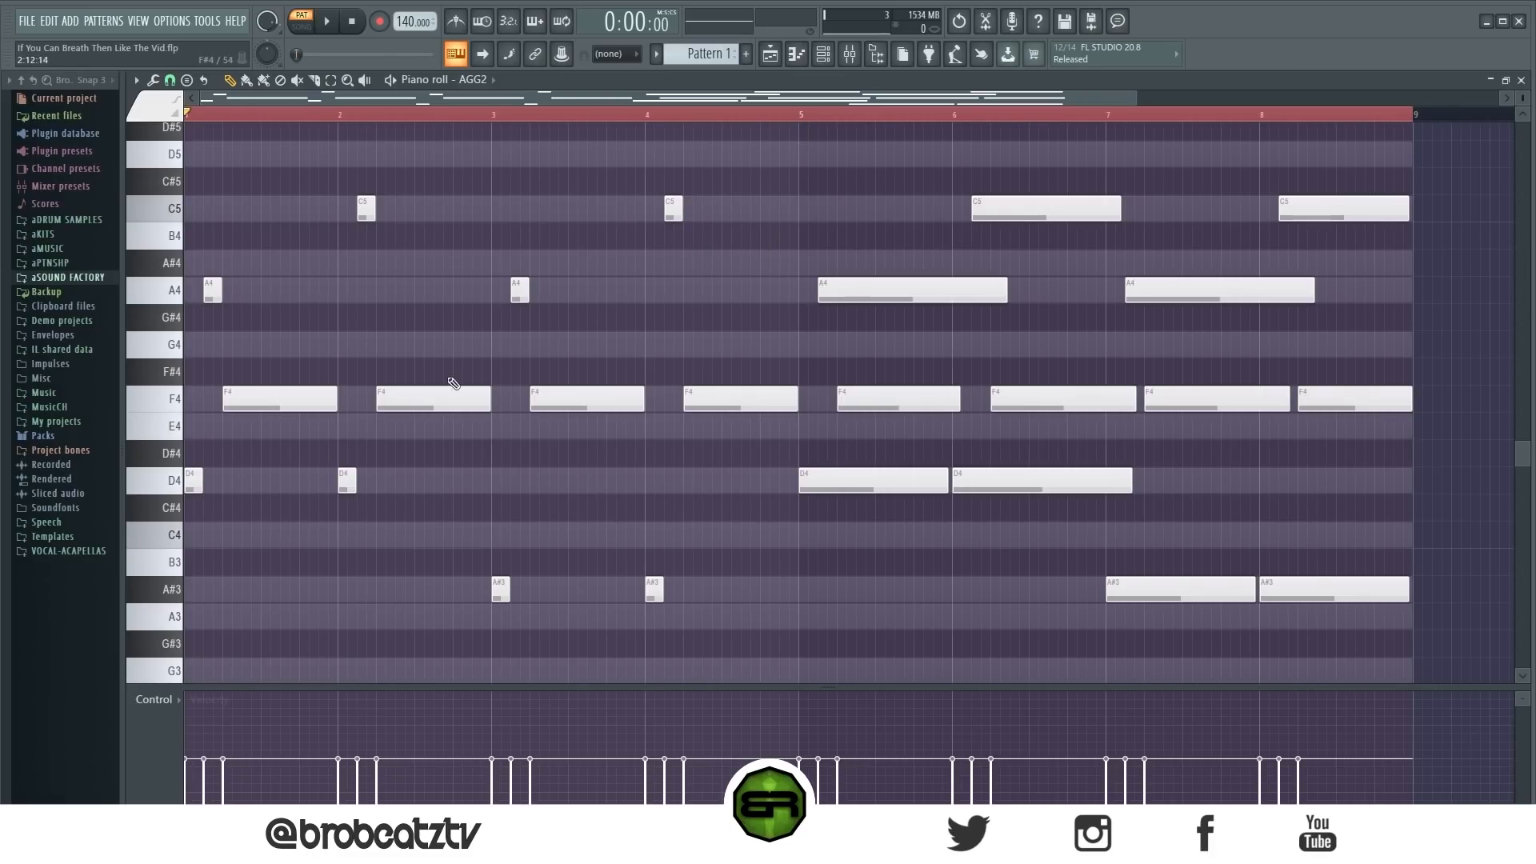
drag(714, 180, 222, 329)
drag(768, 169, 192, 352)
scroll(844, 376, up, 3)
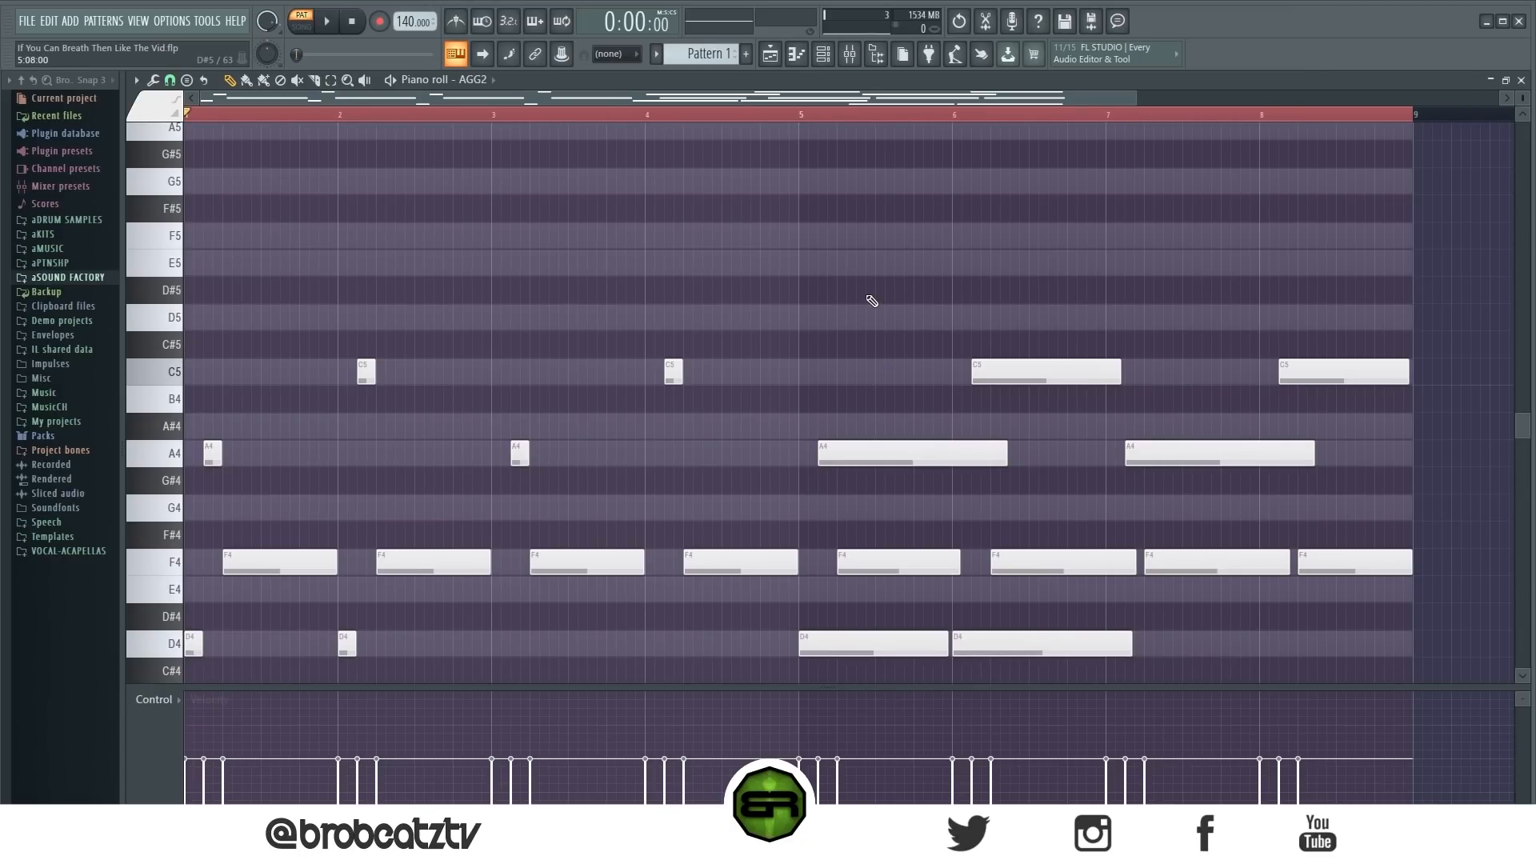
scroll(857, 345, down, 2)
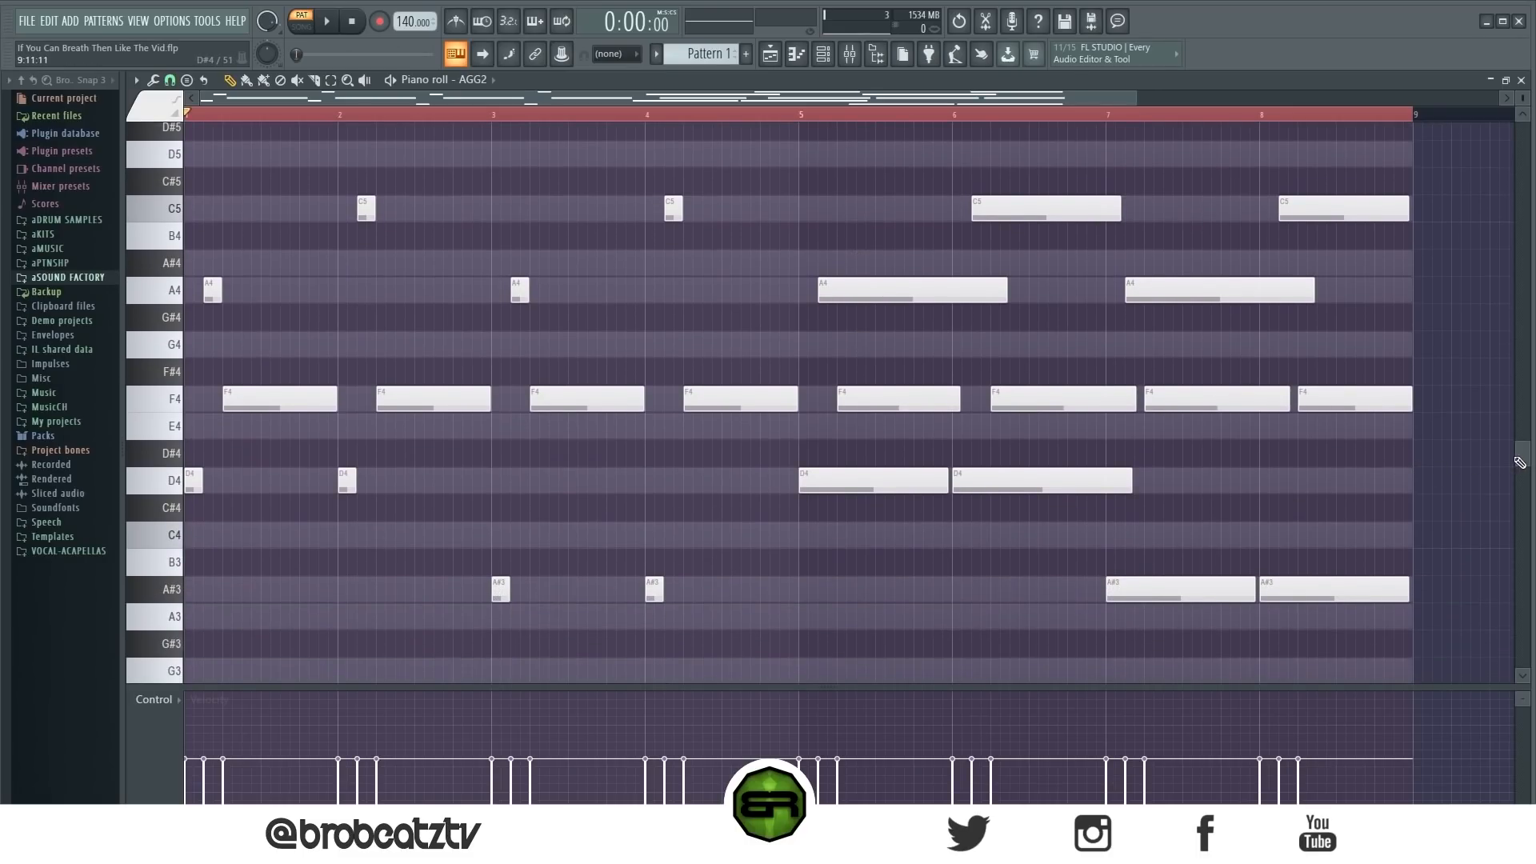
drag(1519, 462, 1519, 446)
drag(851, 164, 1189, 575)
click(1189, 575)
Step: Try high counter-melody notes: A#5, D6 and F6 in bar 4, and G5, D6 and B5 in bar 5
scroll(750, 520, up, 7)
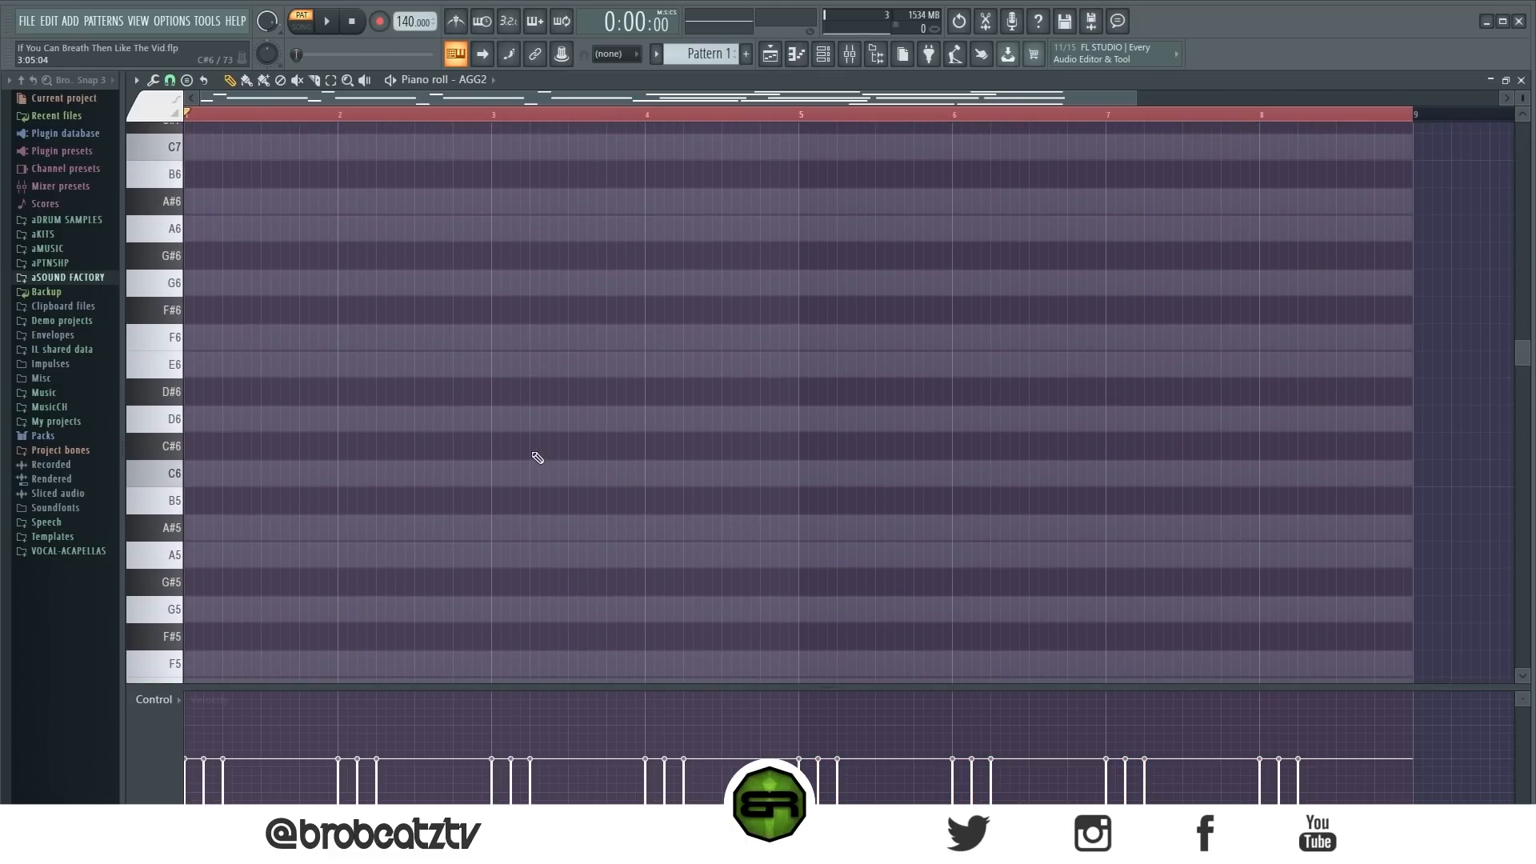
click(649, 426)
mouse_move(656, 480)
mouse_down()
mouse_move(669, 491)
mouse_move(654, 506)
mouse_up()
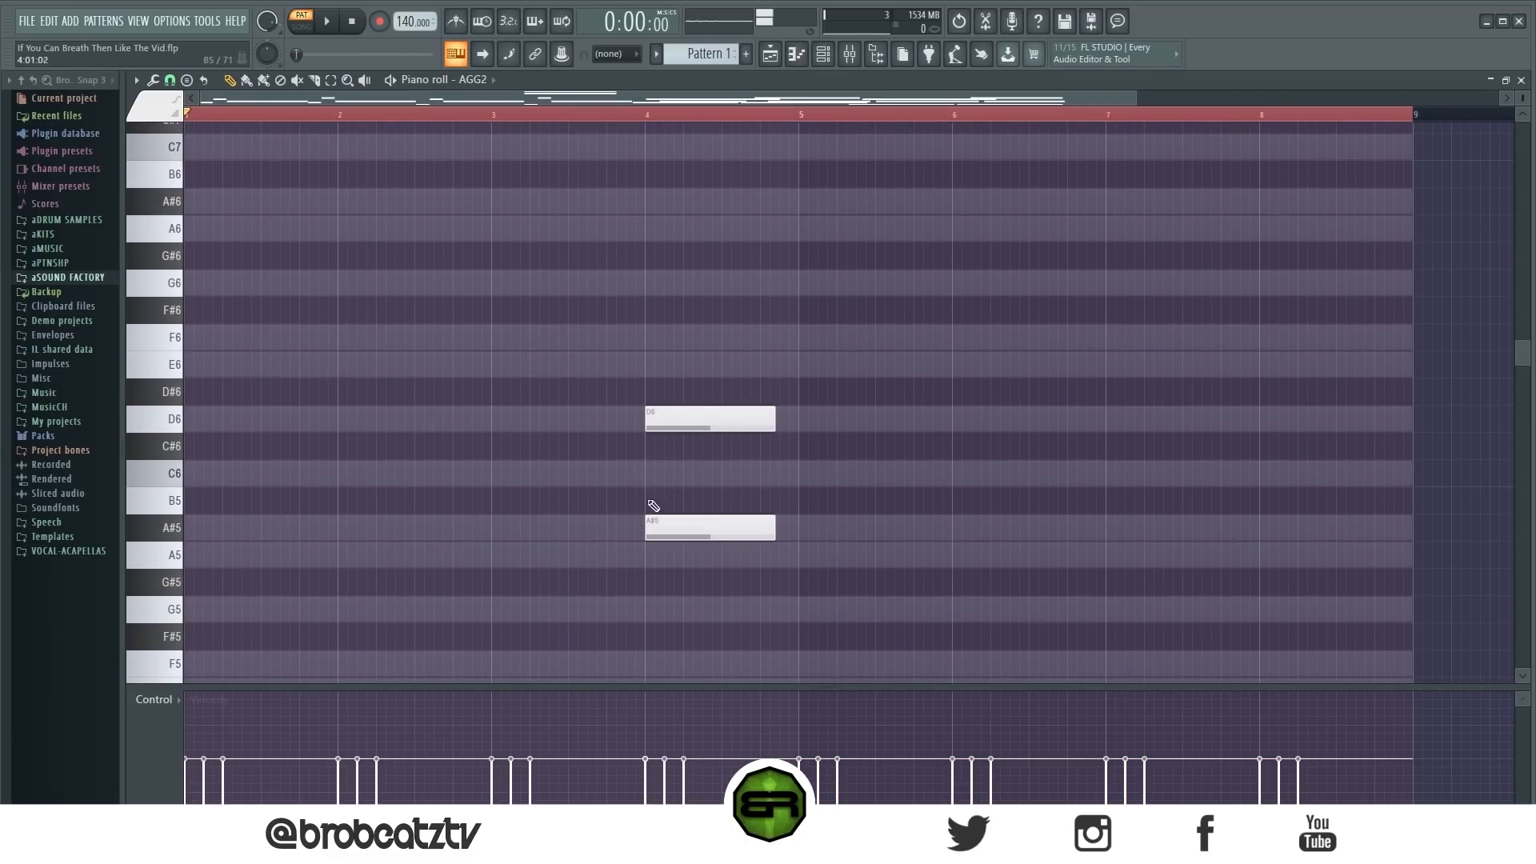
click(651, 344)
mouse_move(674, 295)
mouse_down()
mouse_move(688, 544)
mouse_move(874, 612)
mouse_up()
click(946, 542)
drag(886, 492, 943, 504)
Step: Try a short connecting G6 note in bar 4, and replace it with short E6 and F6 notes around bar 5
scroll(748, 469, up, 2)
scroll(749, 469, up, 1)
click(728, 445)
drag(837, 446, 768, 448)
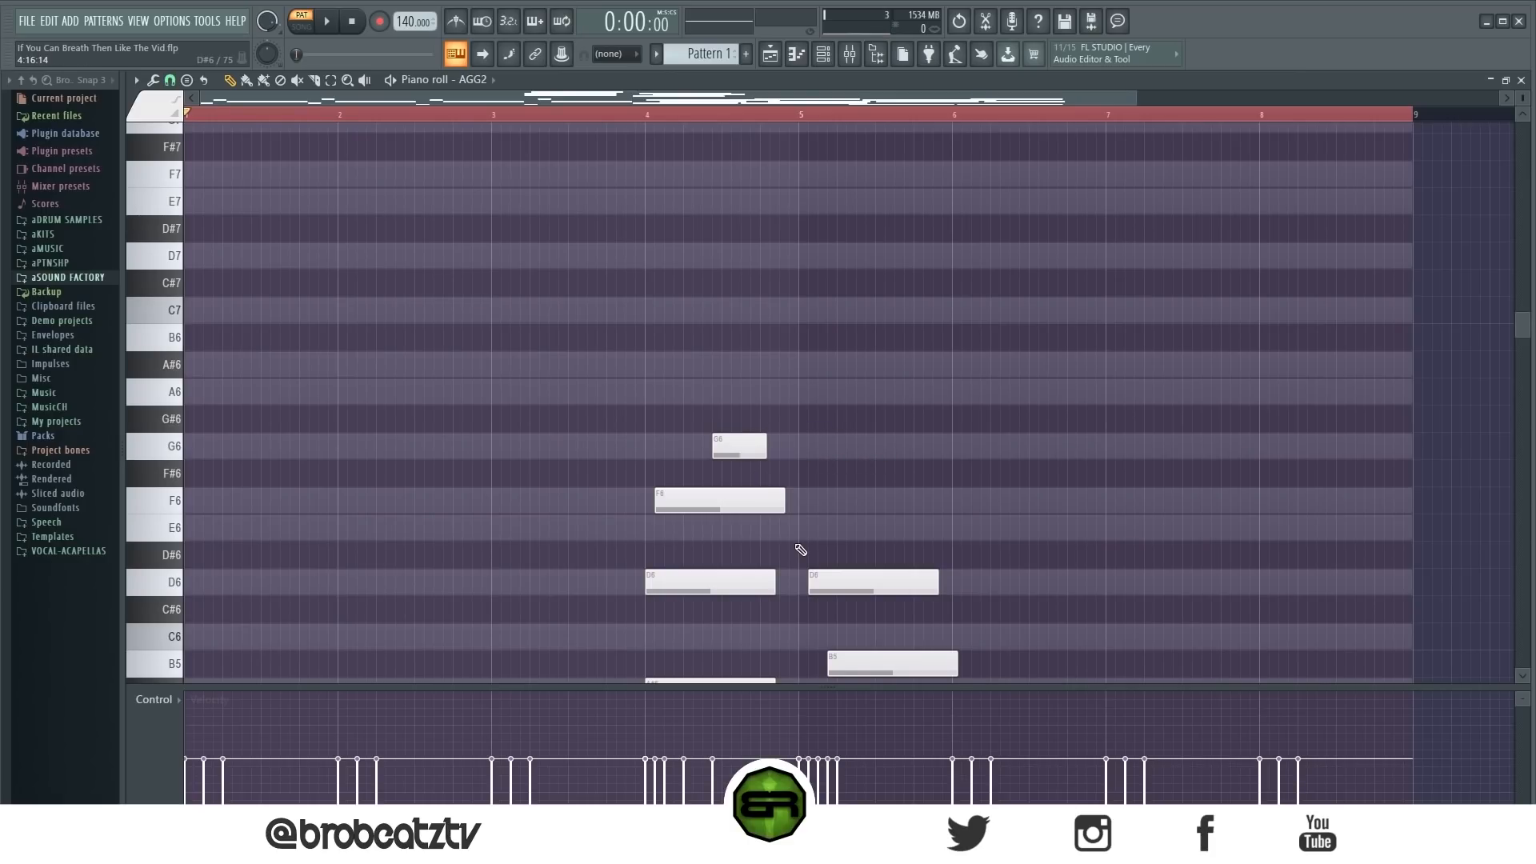
scroll(800, 550, down, 2)
mouse_move(740, 286)
mouse_down()
mouse_move(846, 340)
mouse_move(798, 369)
mouse_move(817, 342)
mouse_up()
drag(807, 366, 812, 365)
click(826, 340)
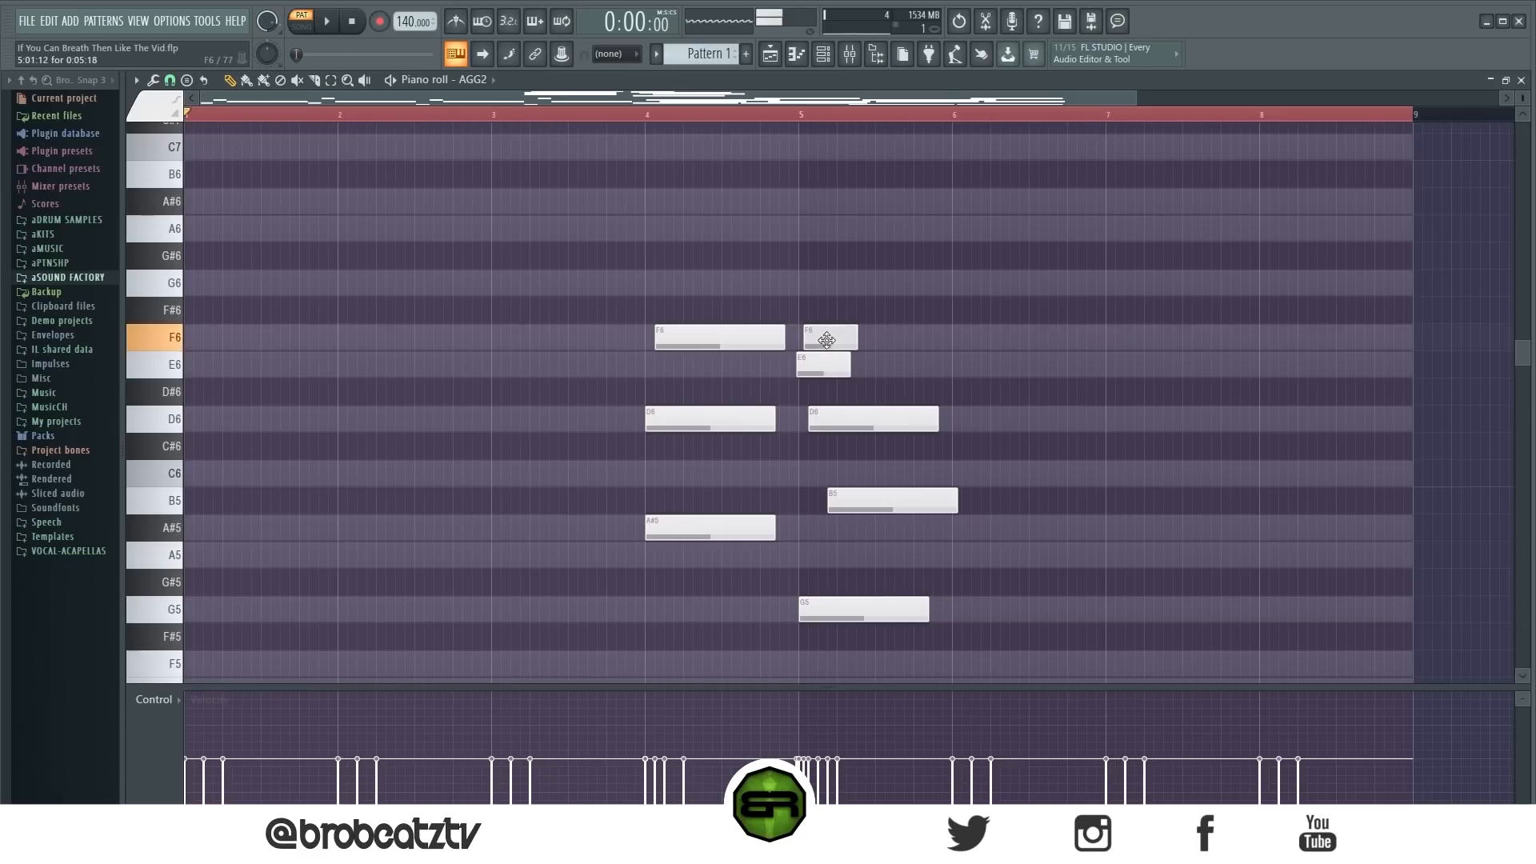
Step: Delete all the trial high notes in bars 4 and 5
right_click(826, 340)
right_click(824, 365)
right_click(872, 419)
right_click(949, 504)
right_click(864, 610)
right_click(720, 419)
right_click(719, 528)
right_click(720, 337)
Step: Try placing a few high notes above the melody in bars 6 and 7, and delete them
scroll(733, 421, down, 5)
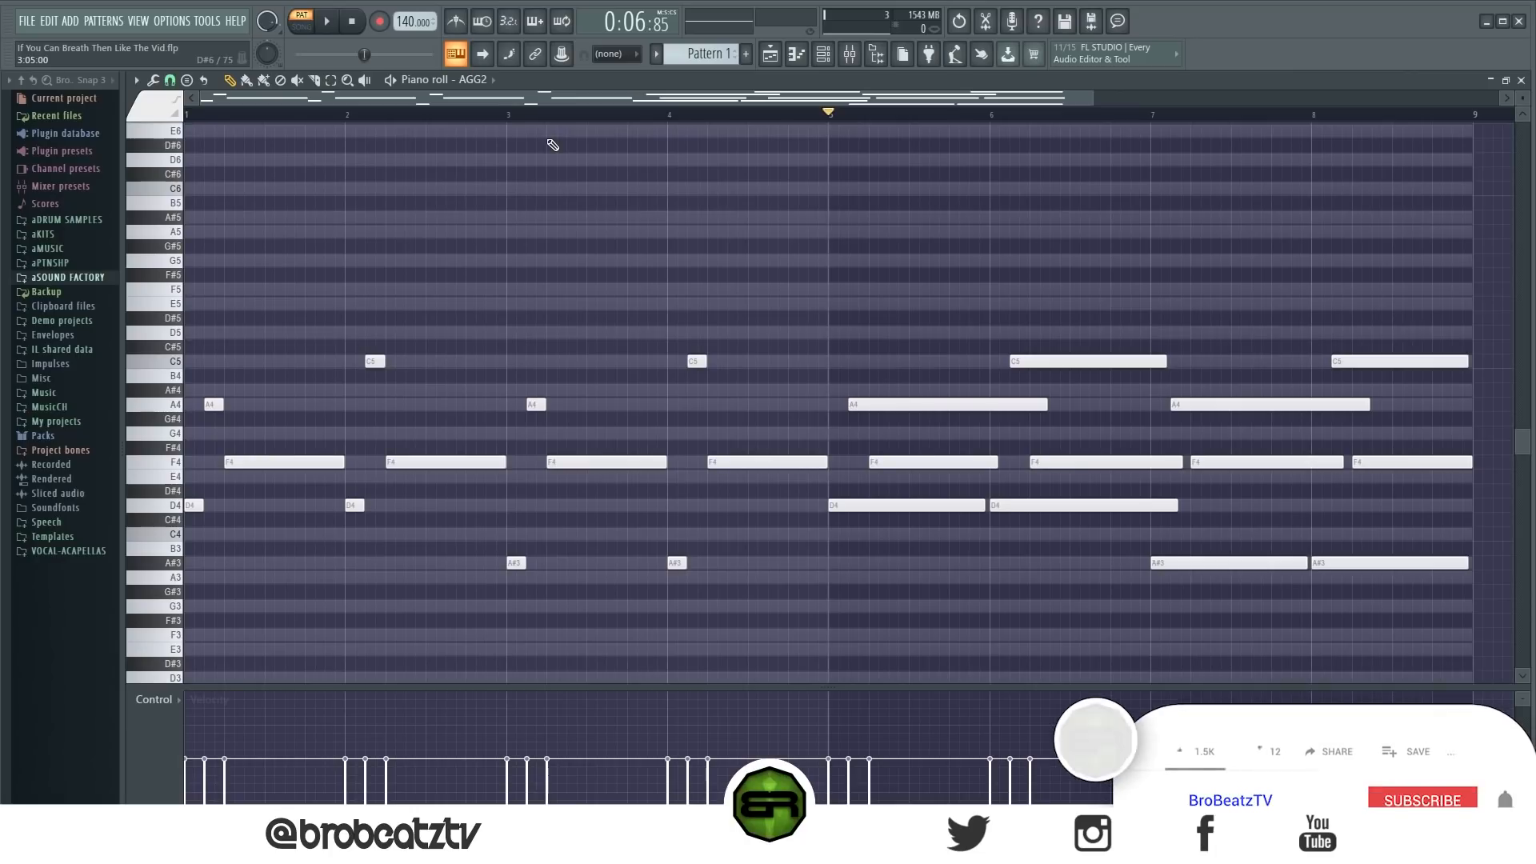
drag(727, 99, 832, 116)
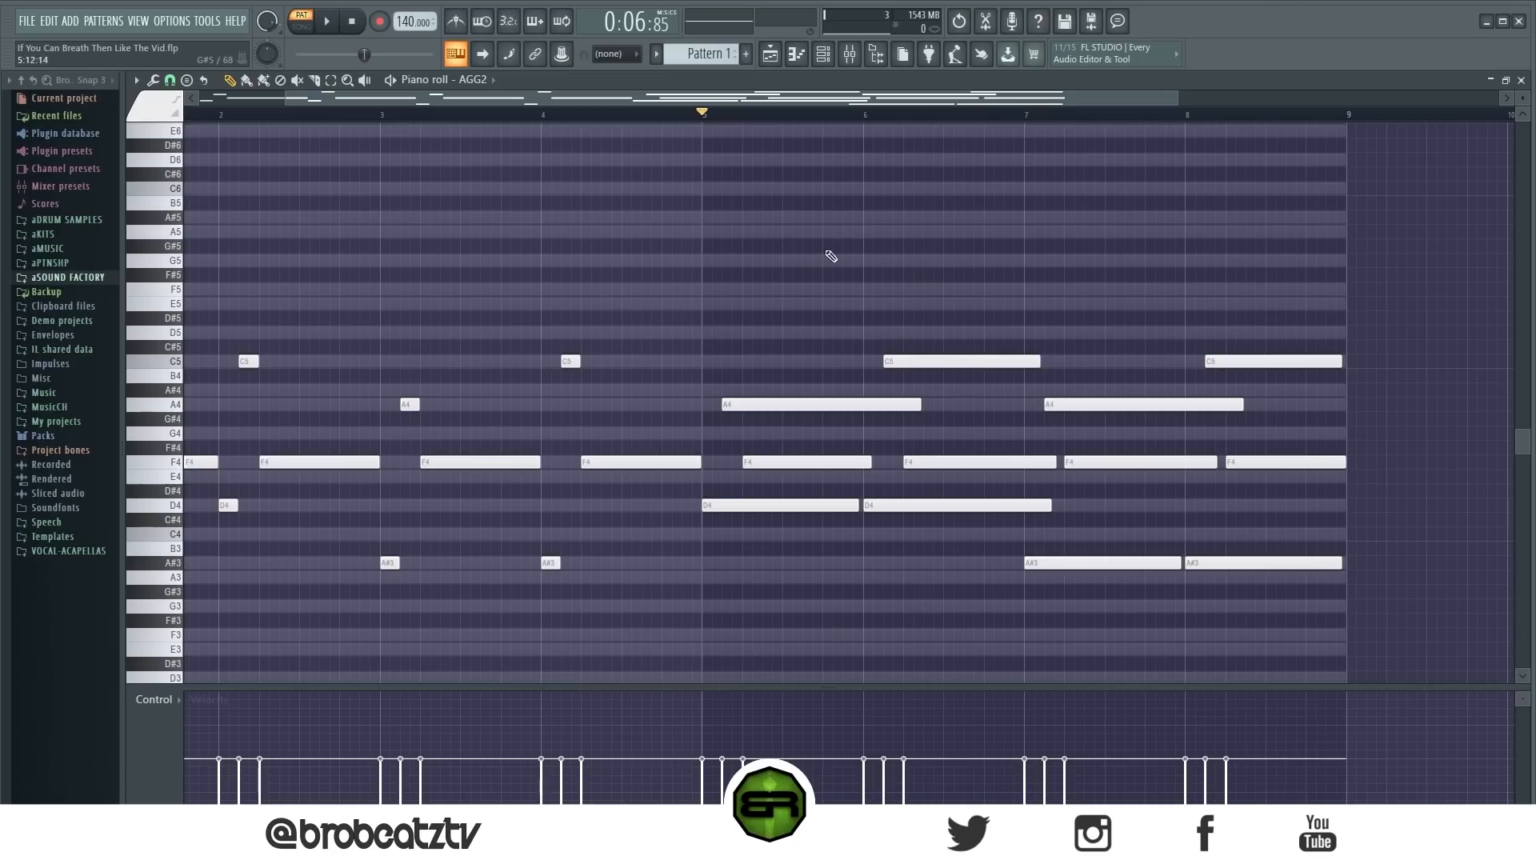
click(868, 221)
click(1005, 173)
click(1028, 161)
right_click(948, 215)
right_click(1032, 174)
right_click(1045, 164)
Step: Duplicate the bar 6 C5 and bar 7 A4 notes, aligning the copies with the bar starts and raising them one octave
click(973, 363)
drag(853, 328, 1330, 627)
click(1330, 627)
click(977, 360)
drag(1081, 384, 1056, 410)
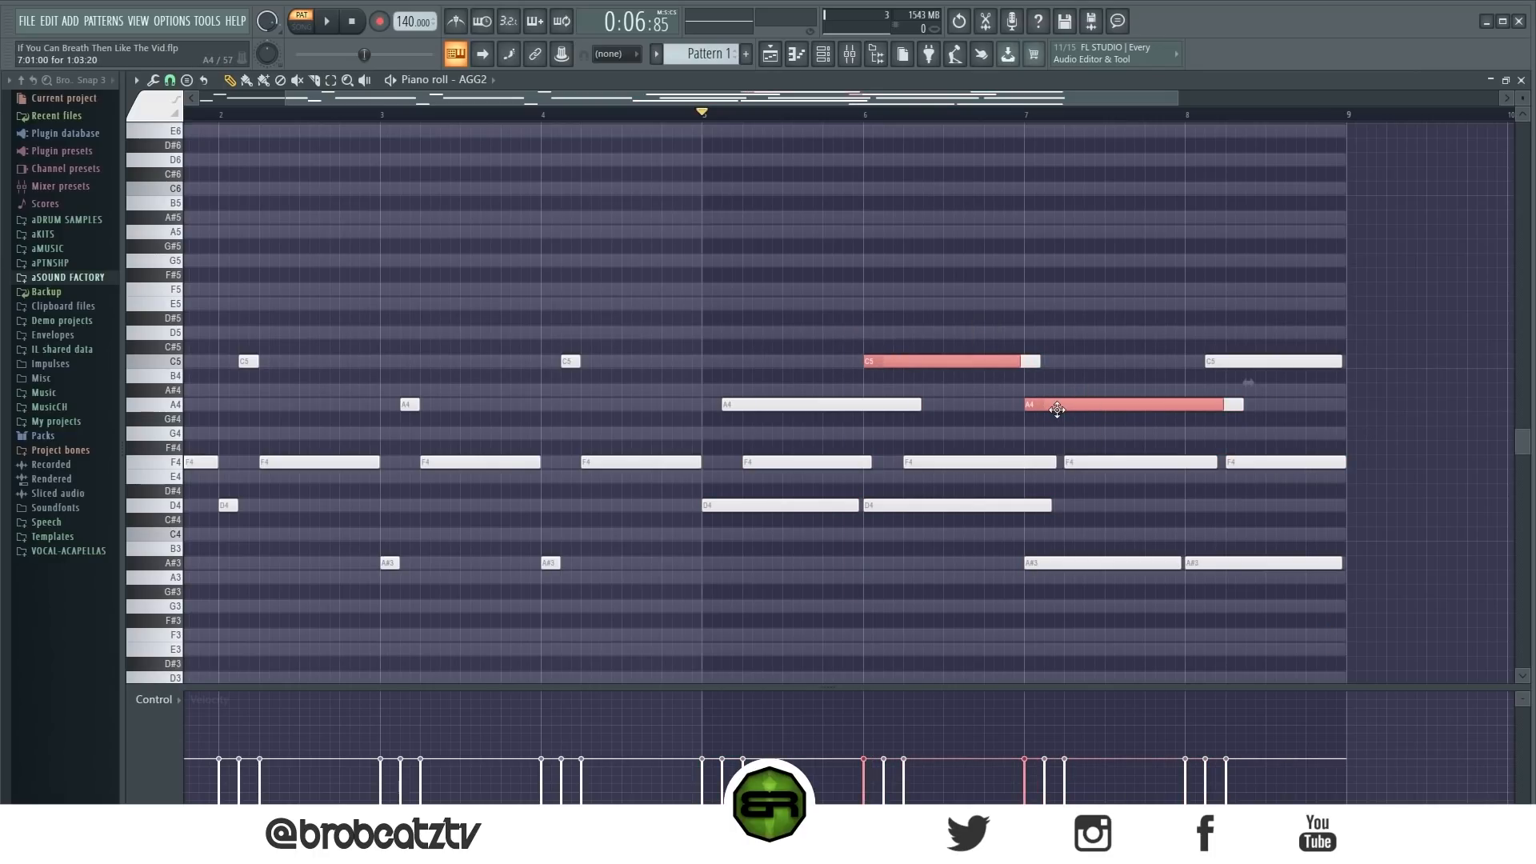
key(ctrl+Up)
click(1231, 288)
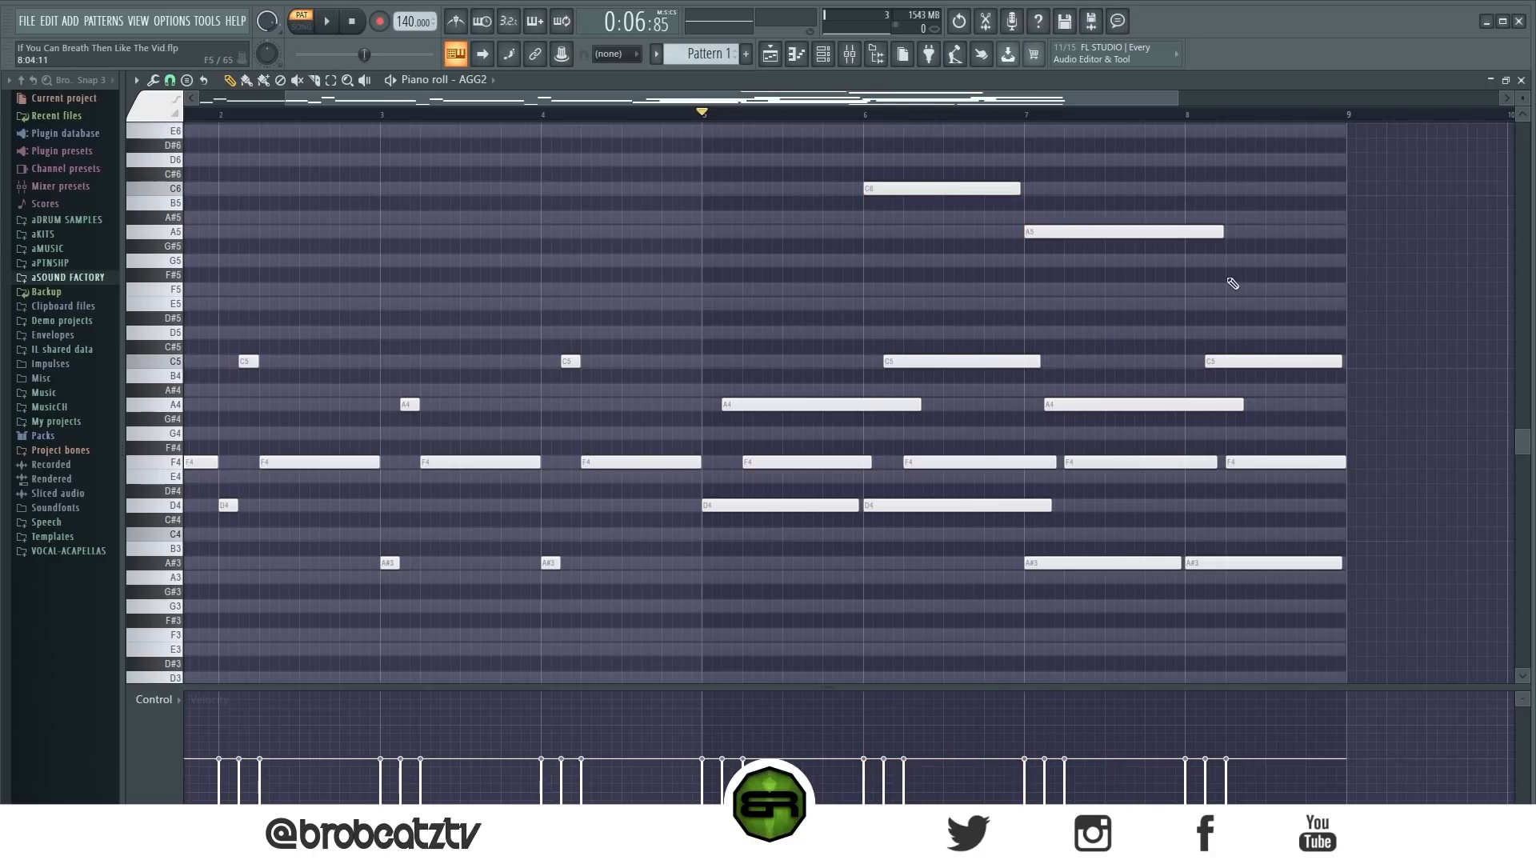
Step: Shorten the bar 7 A5 note to nearly a full bar and add a matching A5 in bar 8
drag(1219, 234, 1180, 236)
click(1193, 232)
click(1106, 232)
click(1195, 232)
Step: Slightly lower the velocities of the high C6 and A5 notes while playing back the second half from bar 5
scroll(1141, 291, down, 1)
click(1141, 291)
scroll(1029, 240, up, 1)
key(space)
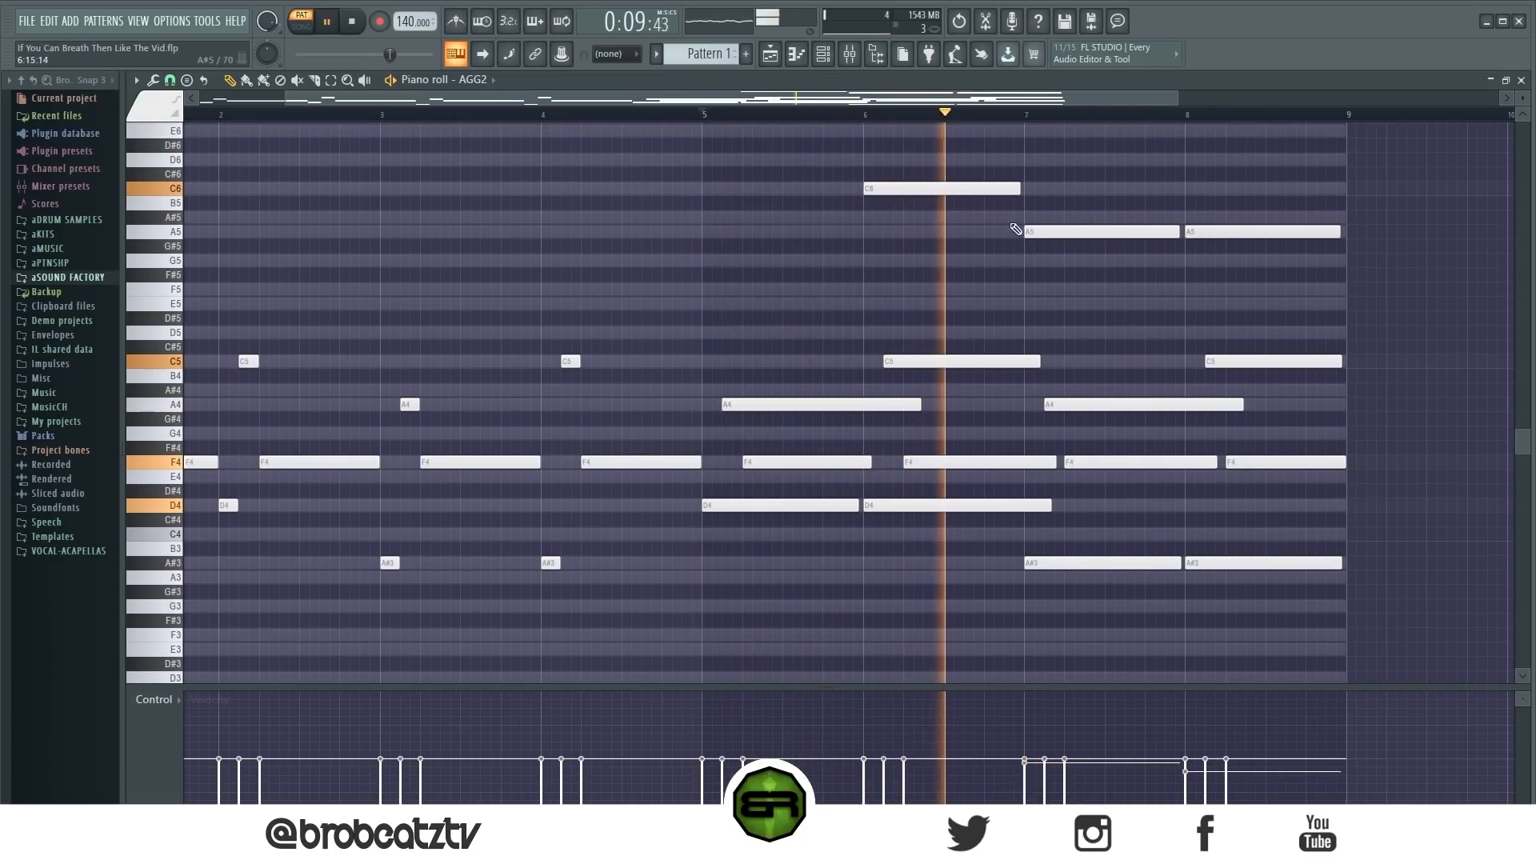
click(958, 188)
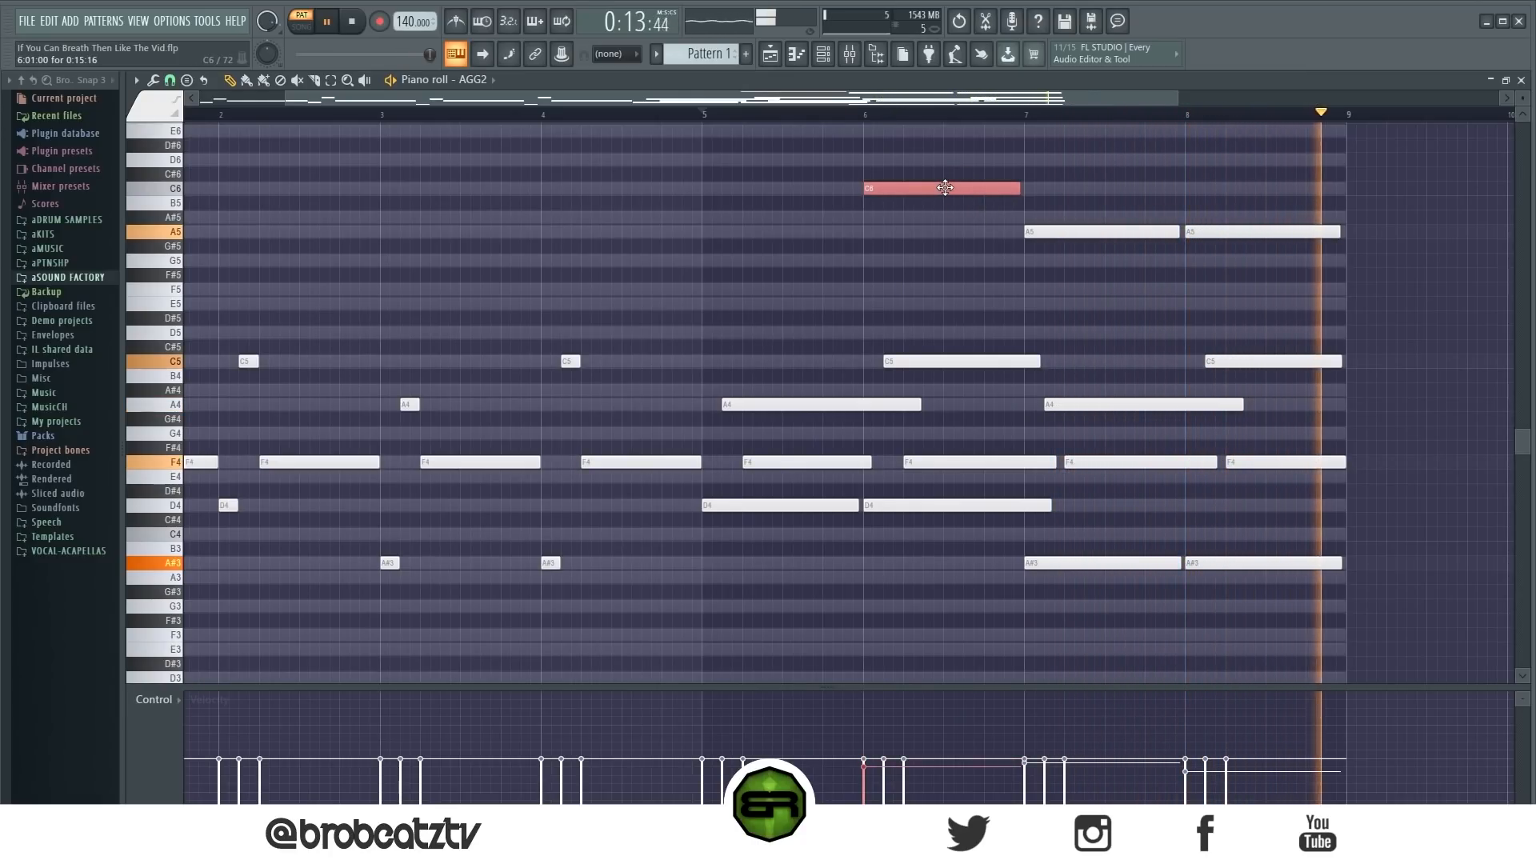
key(space)
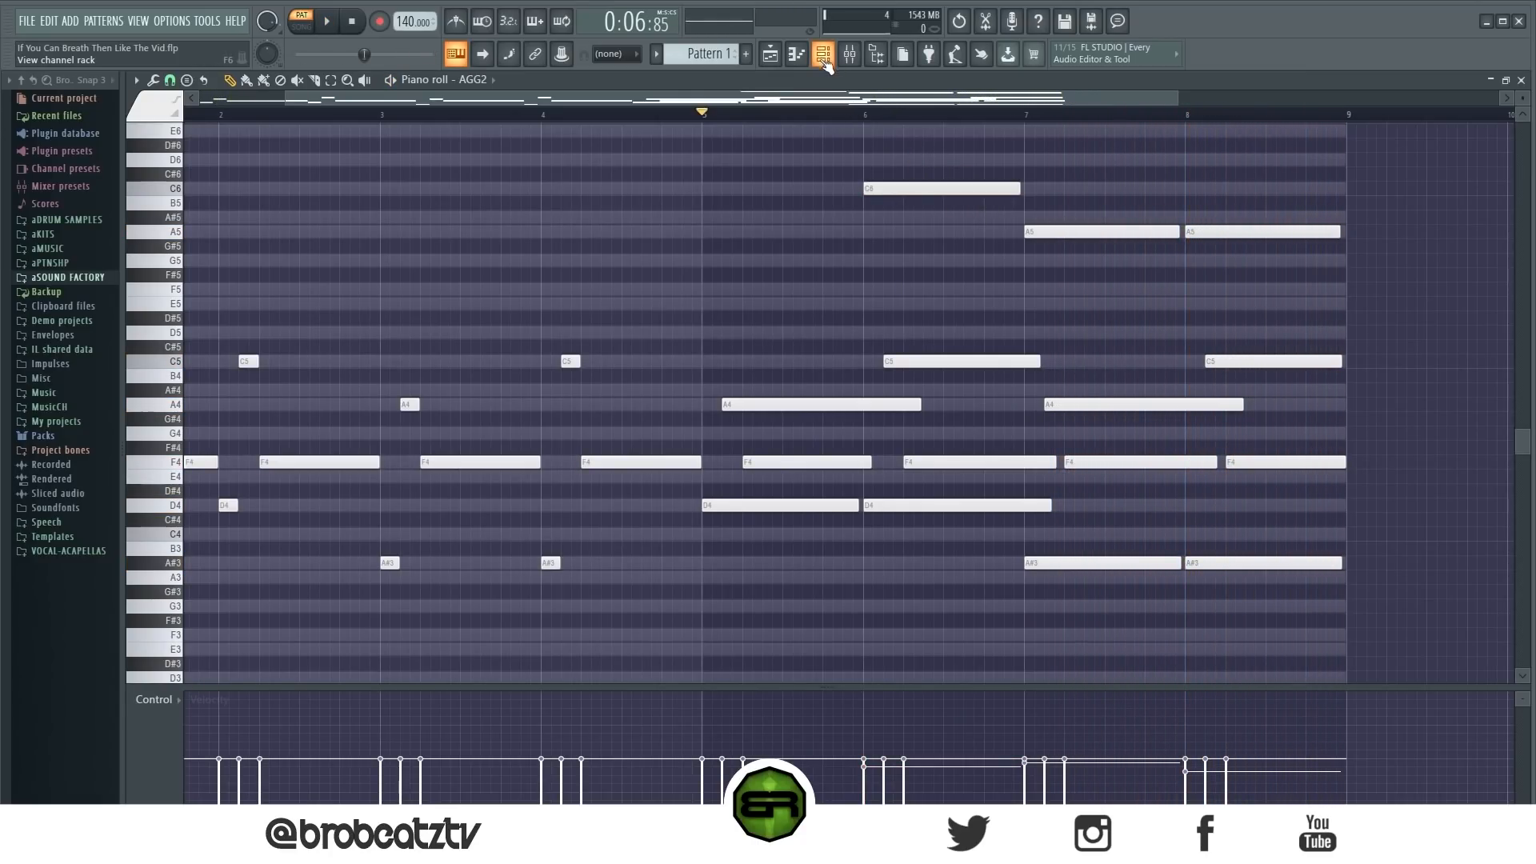
Step: Copy the sustained lower melody notes of bars 5 to 8 from AGG2 and paste them into the Omnisphere channel's piano roll
drag(768, 302, 1293, 598)
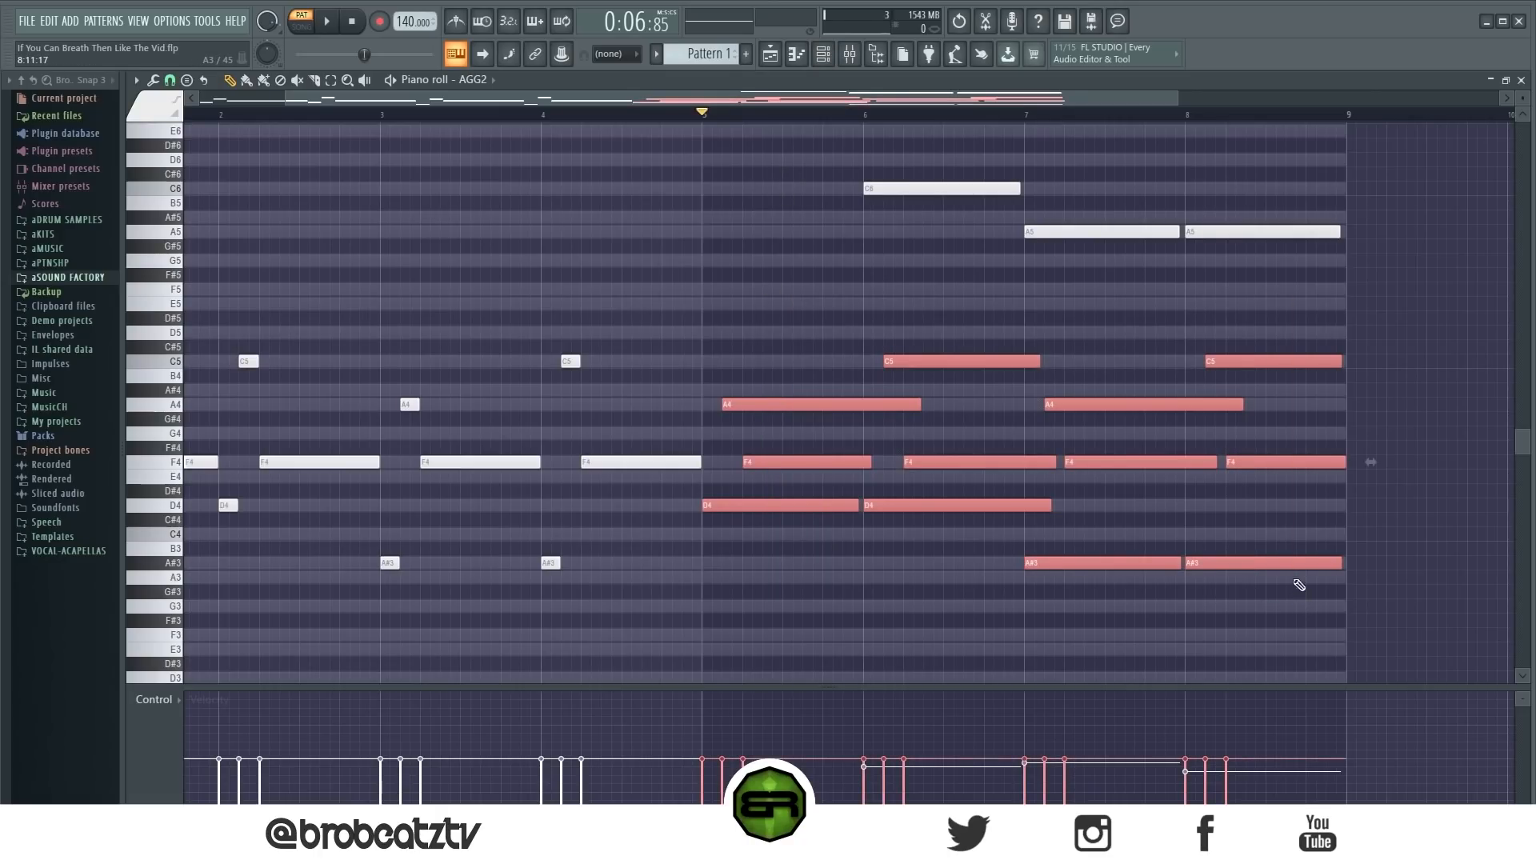
click(822, 54)
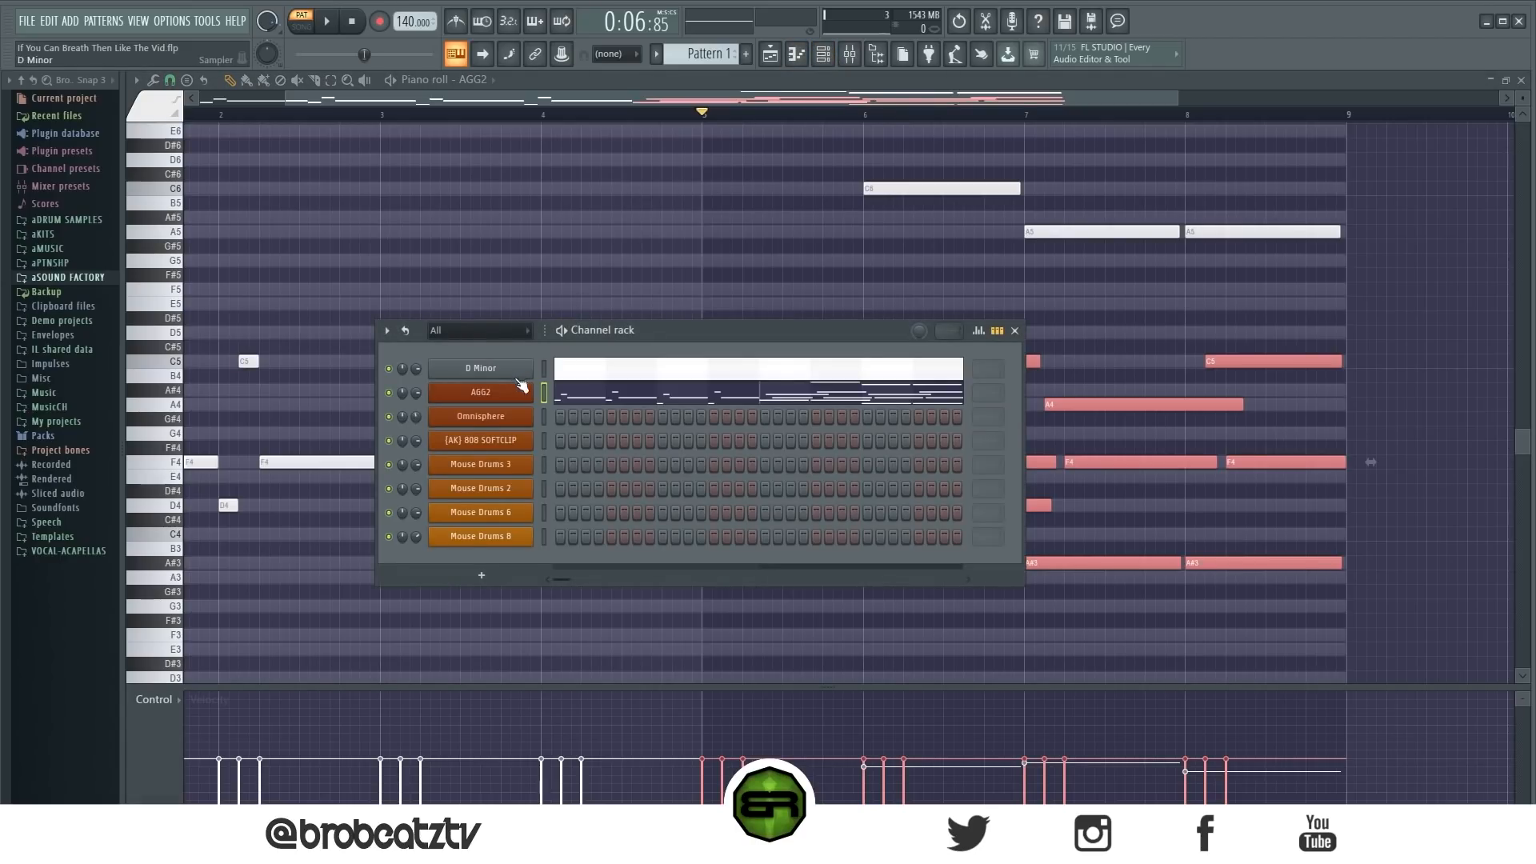
right_click(494, 419)
click(618, 416)
key(ctrl+v)
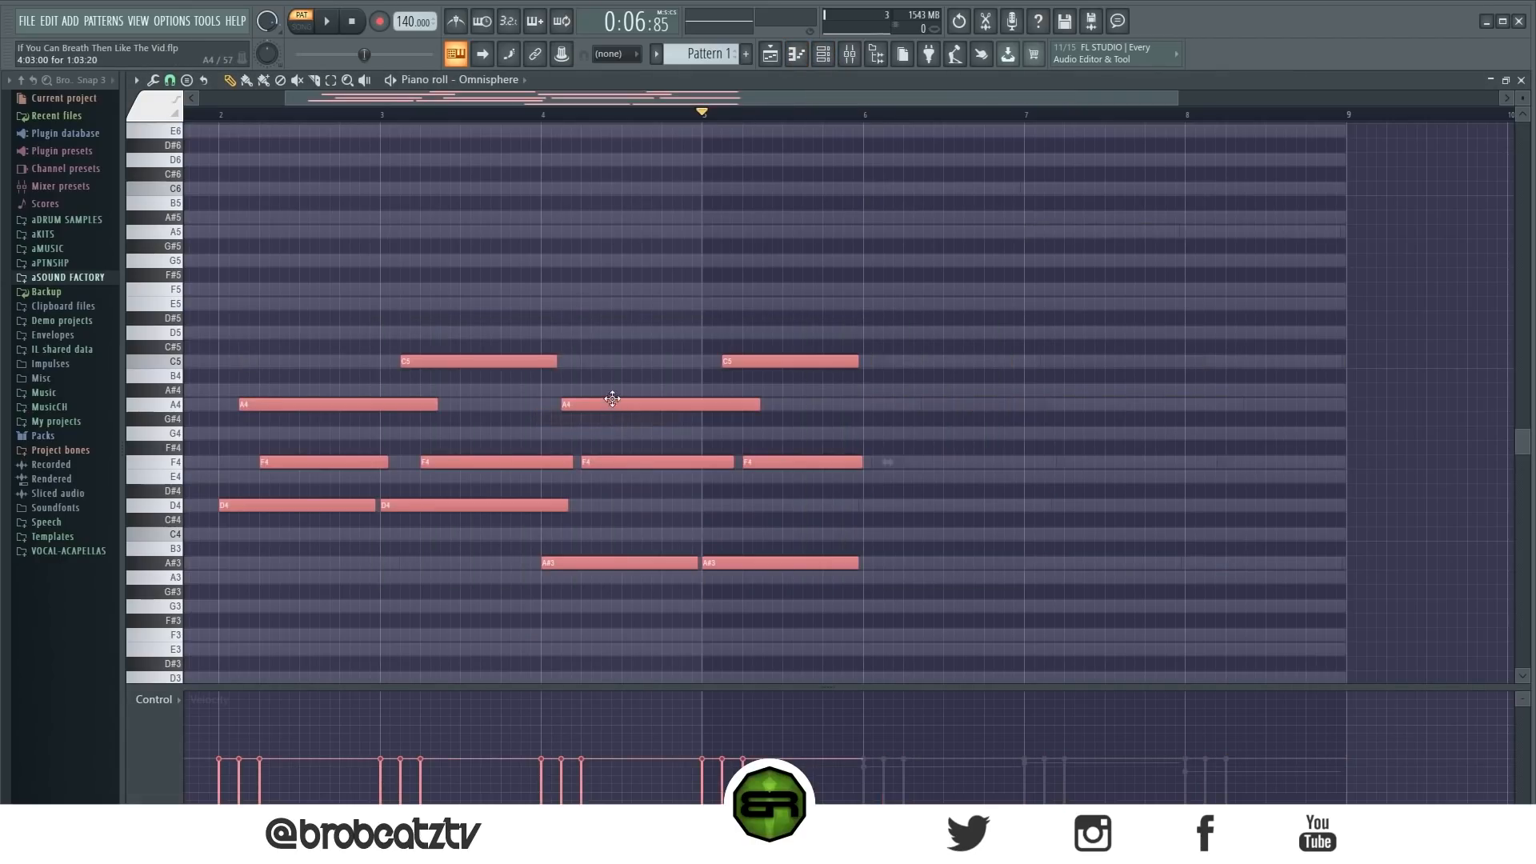
Step: Move the pasted notes in Omnisphere back one bar to start at bar 1, and clear the selection
drag(583, 93, 497, 92)
drag(401, 507, 229, 506)
click(165, 232)
click(164, 219)
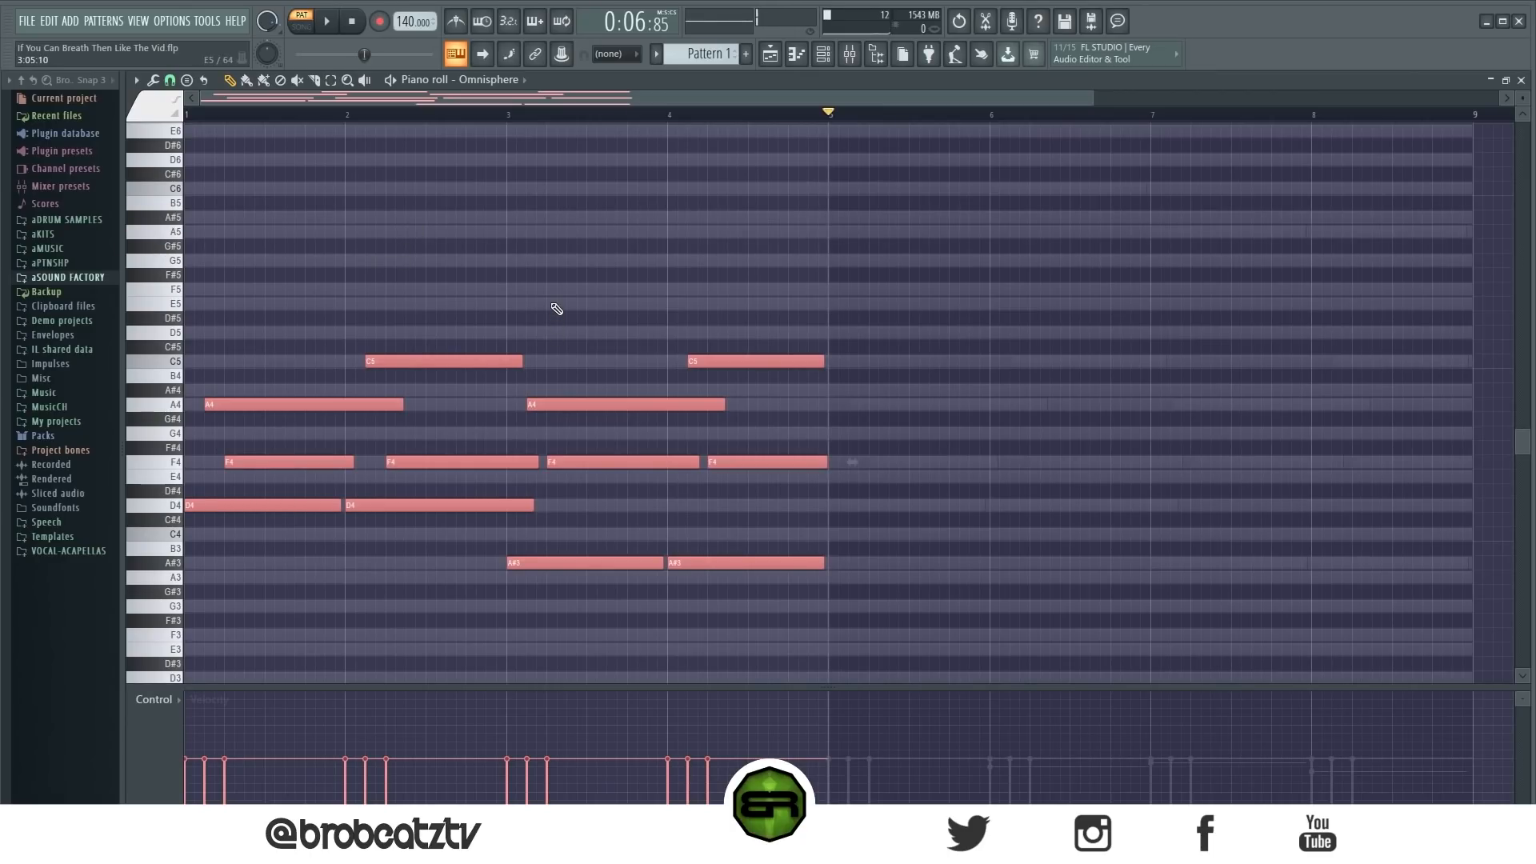
click(606, 221)
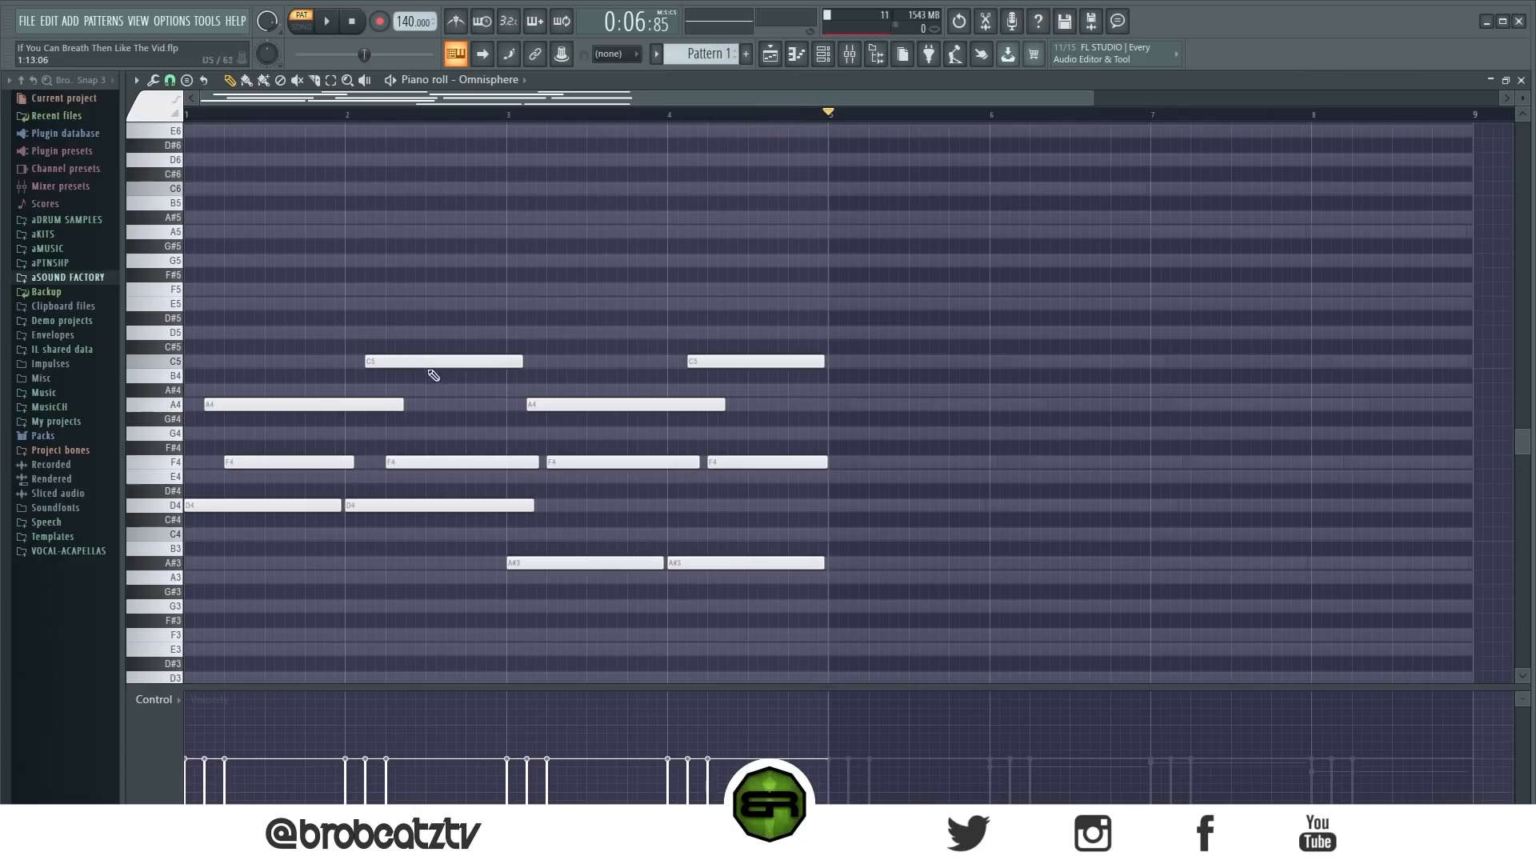
drag(334, 269, 838, 579)
click(919, 575)
scroll(456, 99, up, 2)
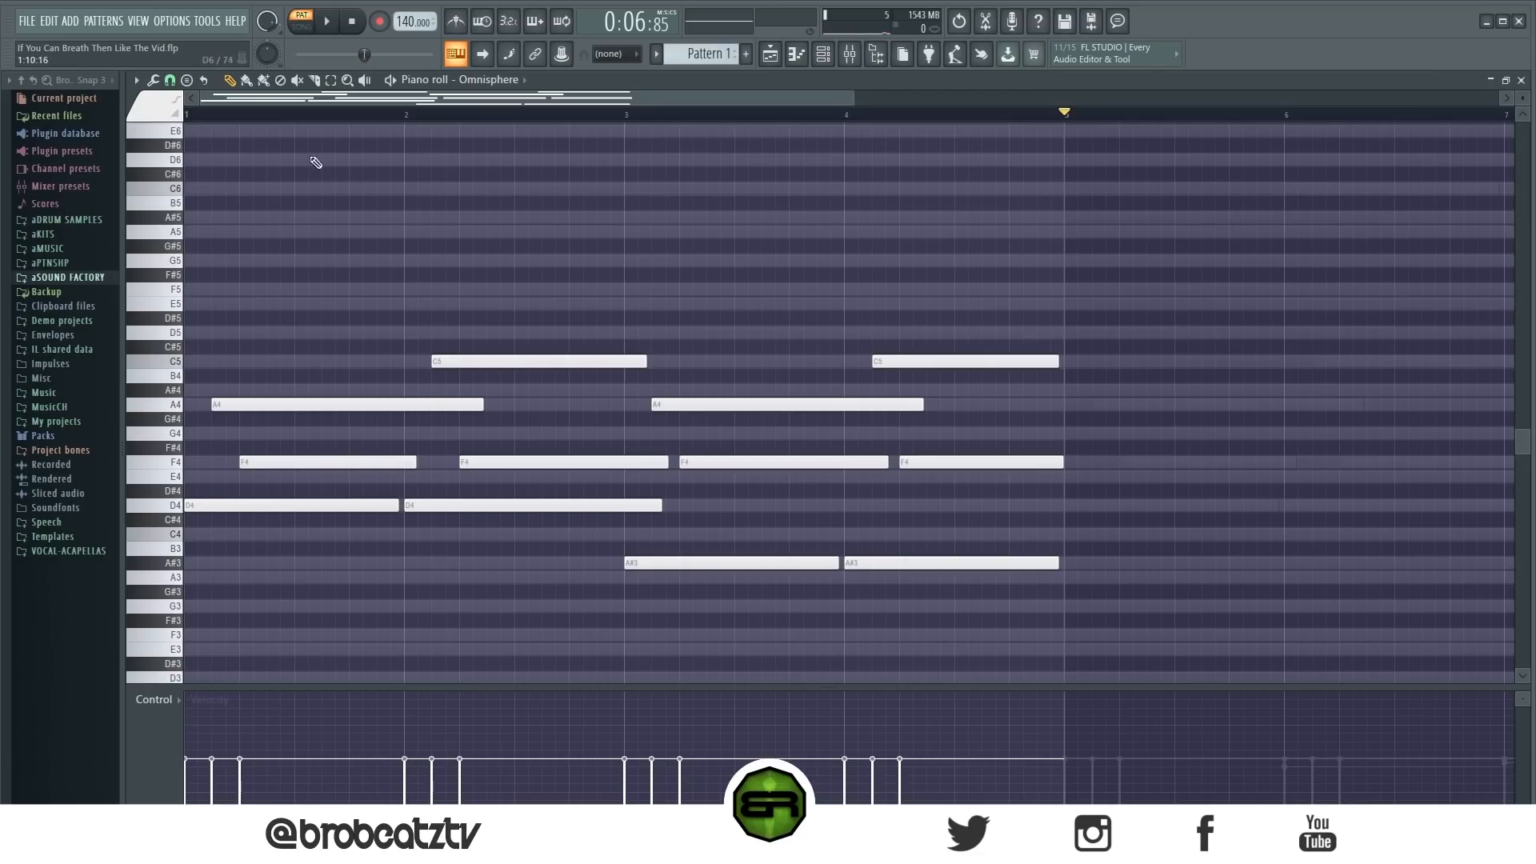
key(space)
click(260, 505)
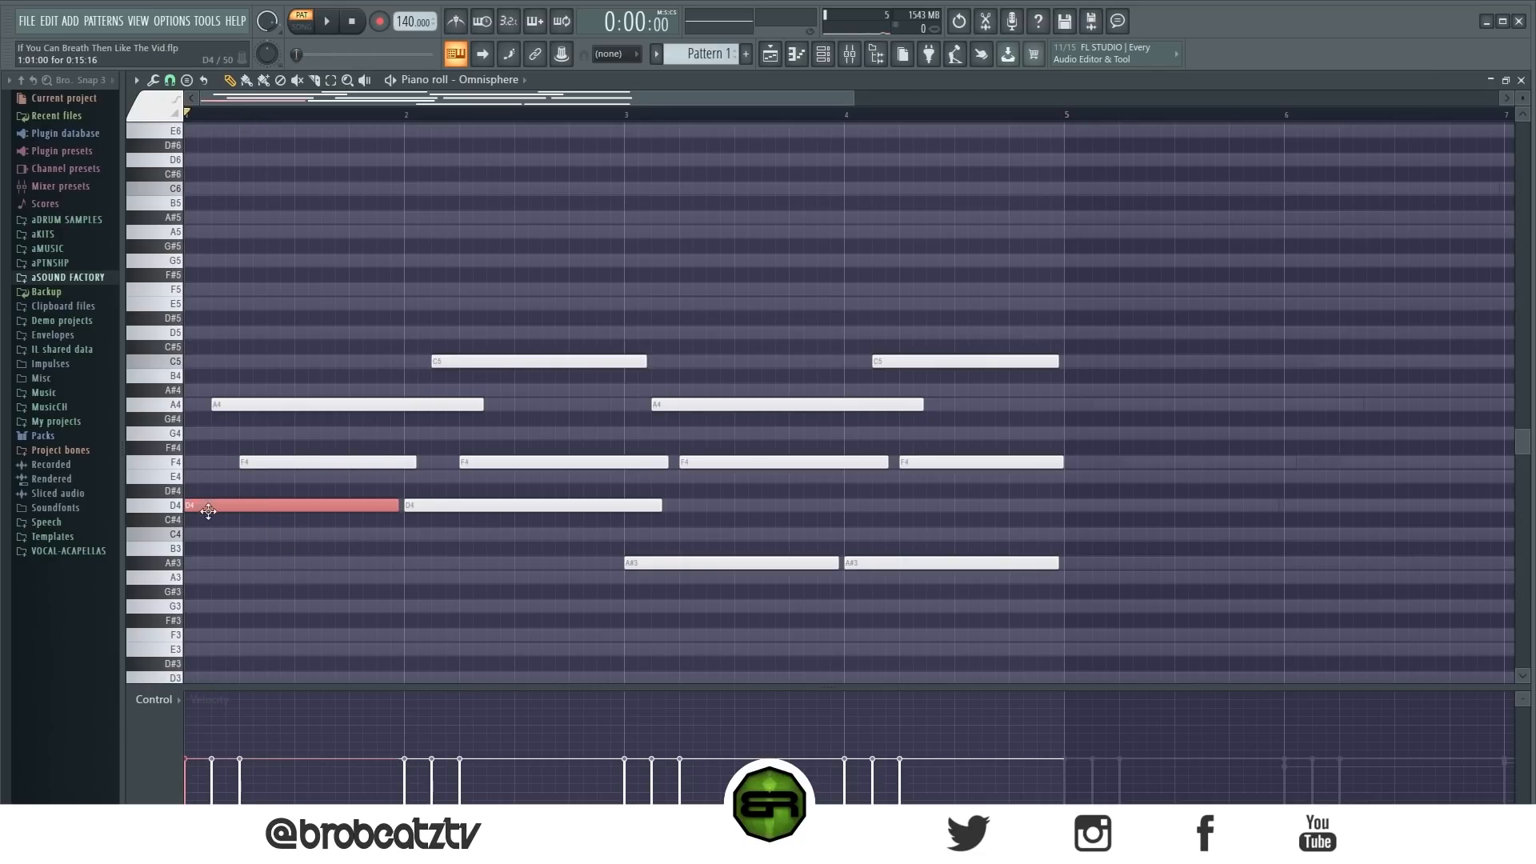
ctrl+shift+click(270, 405)
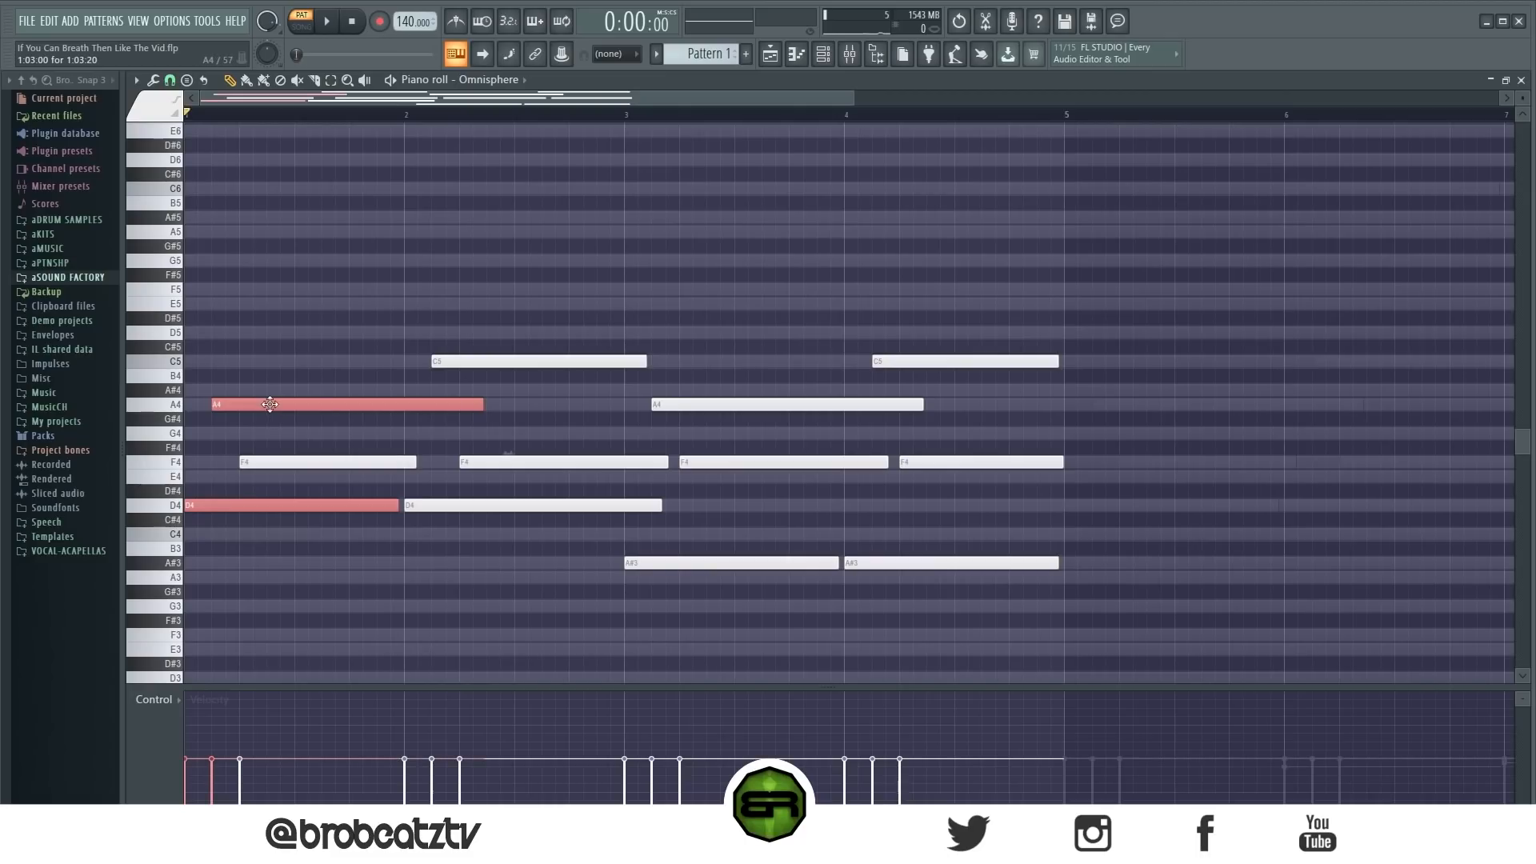
ctrl+shift+click(274, 462)
drag(583, 293, 561, 621)
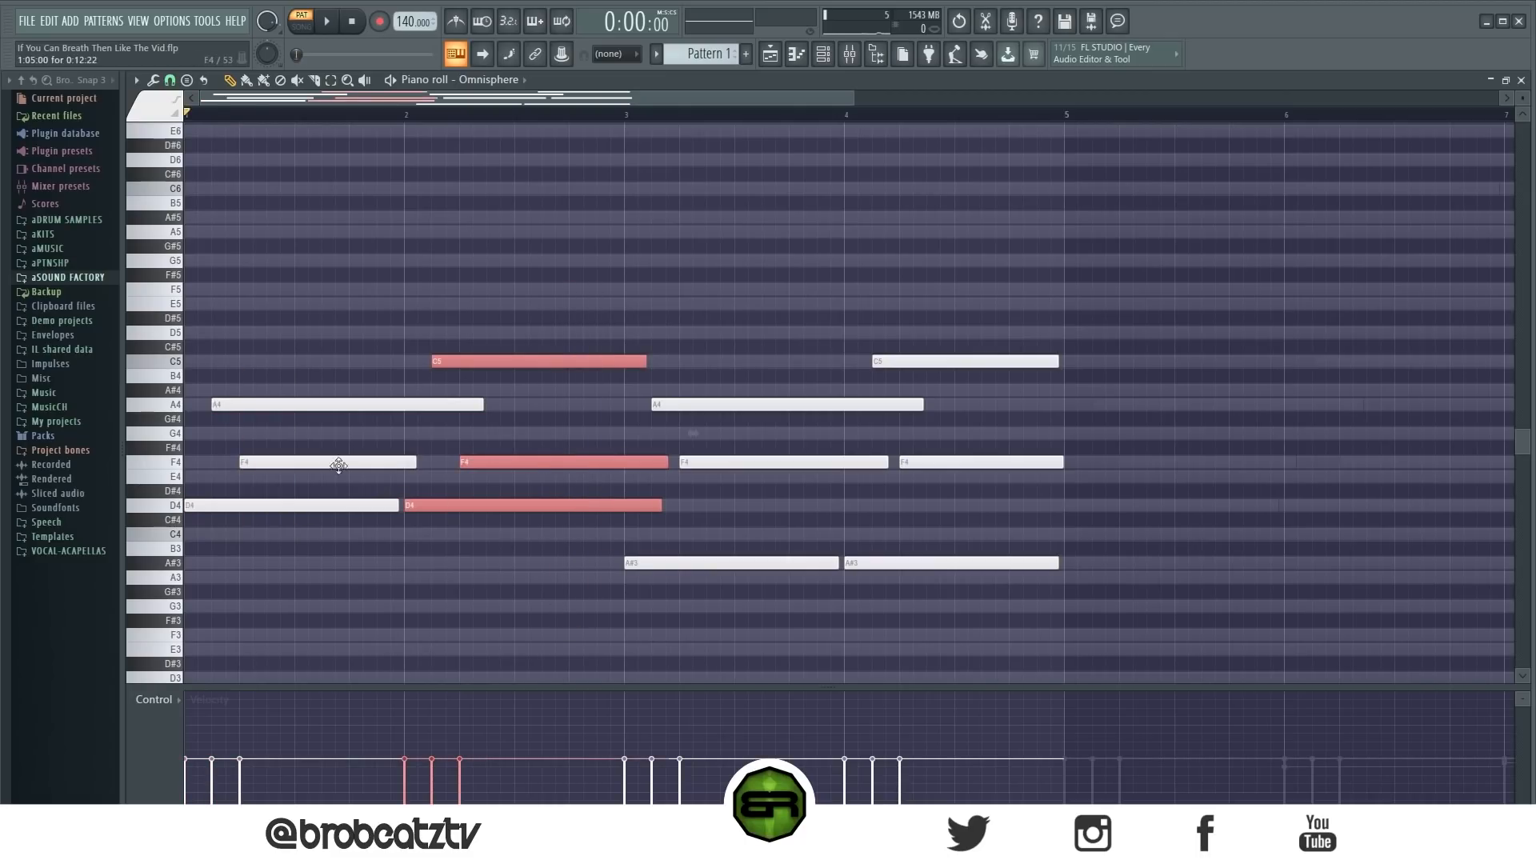
click(316, 480)
Step: Duplicate the D4, A4, C5, D4, A#3 and A4 notes of bars 1 to 3 and the bar 4 F4, raising the copies two octaves
ctrl+shift+click(274, 505)
ctrl+shift+click(301, 404)
ctrl+shift+click(521, 361)
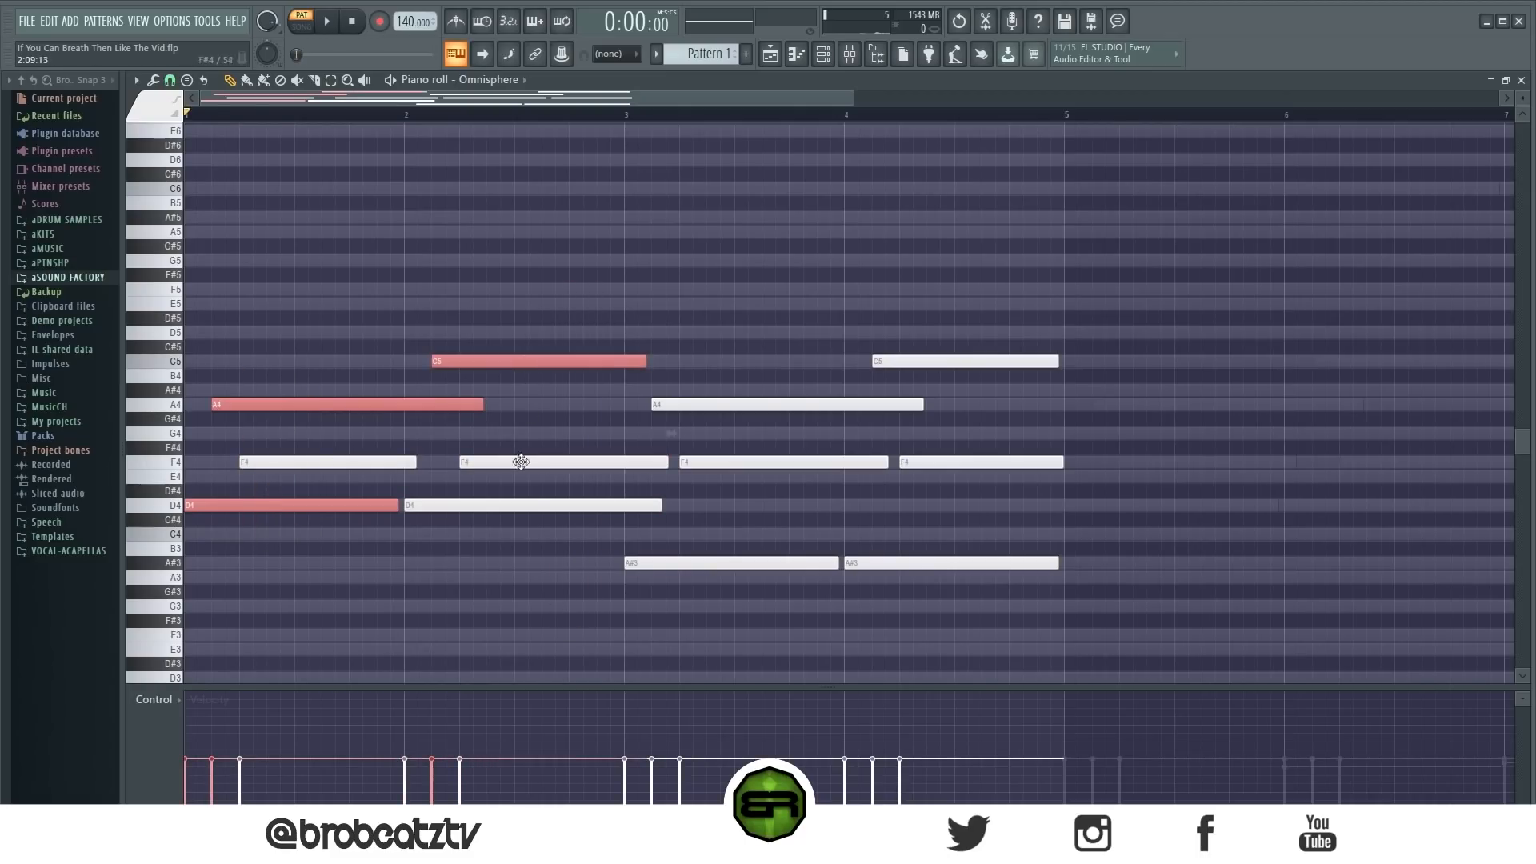
ctrl+shift+click(516, 504)
ctrl+shift+click(724, 562)
ctrl+shift+click(766, 404)
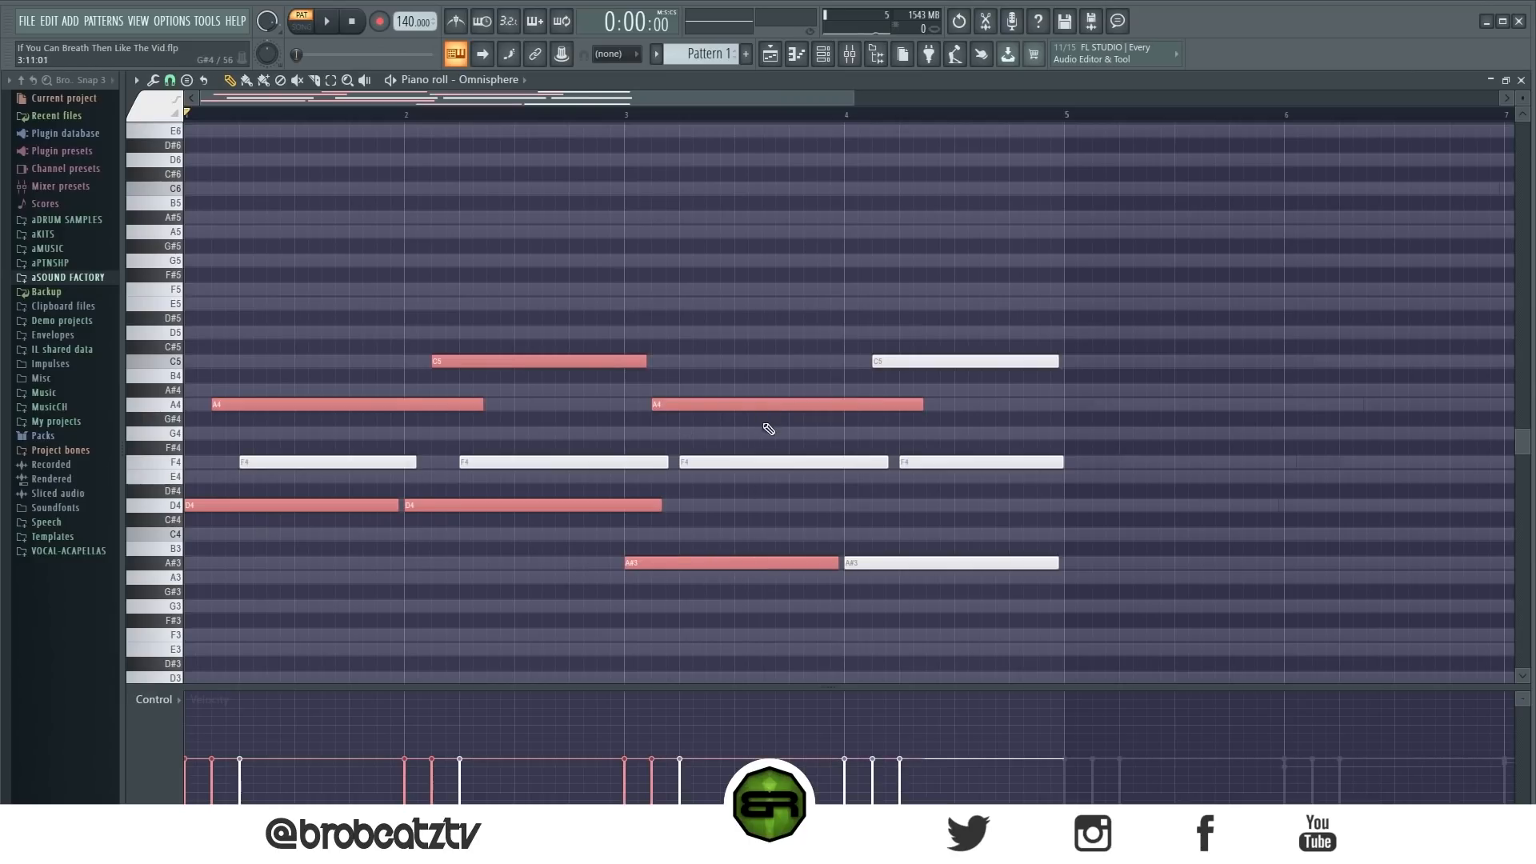
ctrl+shift+click(967, 461)
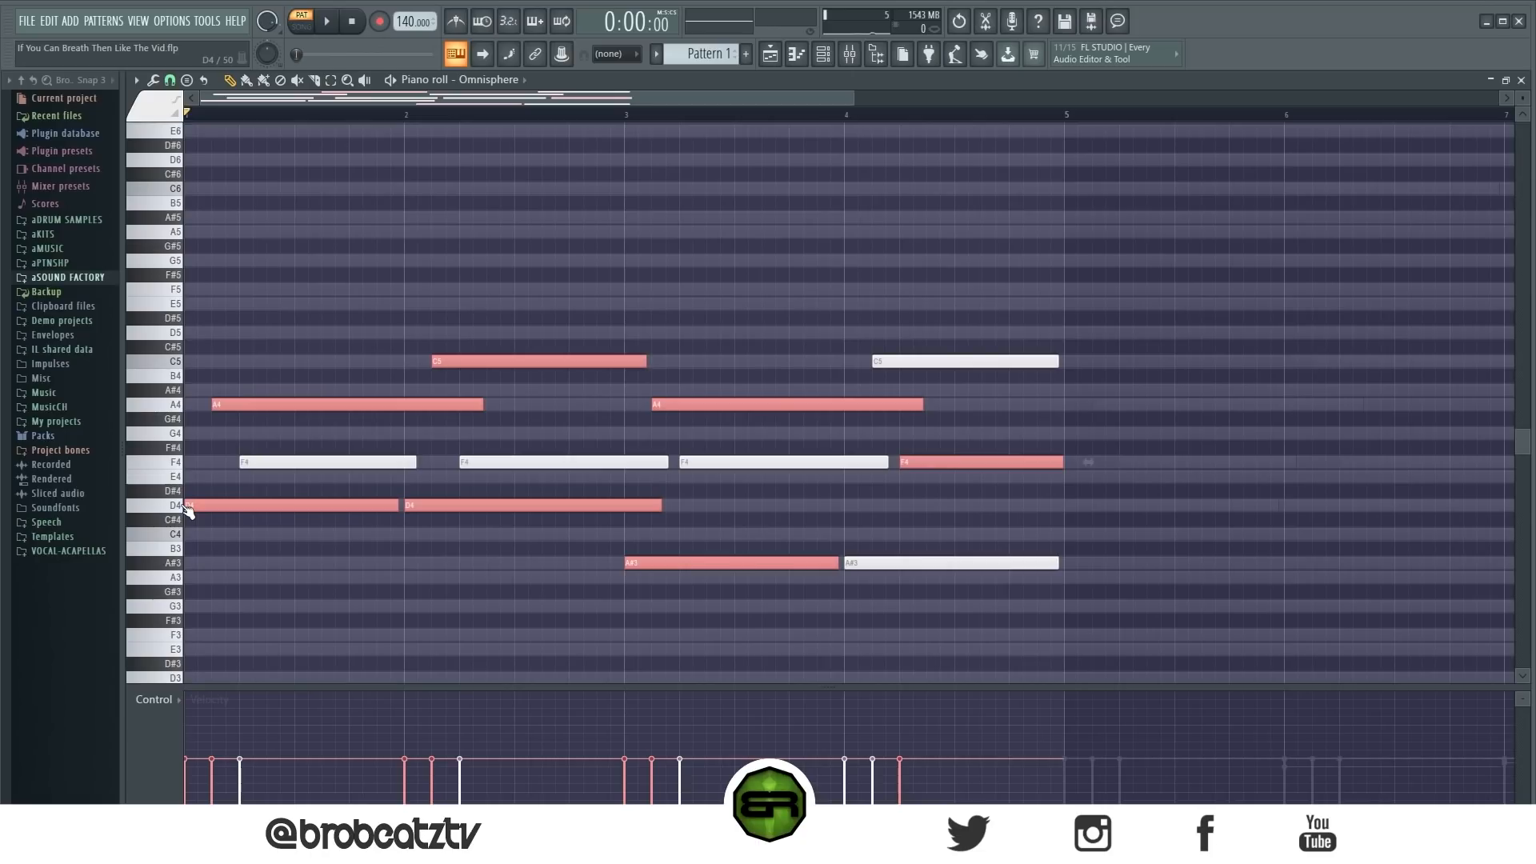
key(ctrl+c)
key(ctrl+v)
key(ctrl+Up)
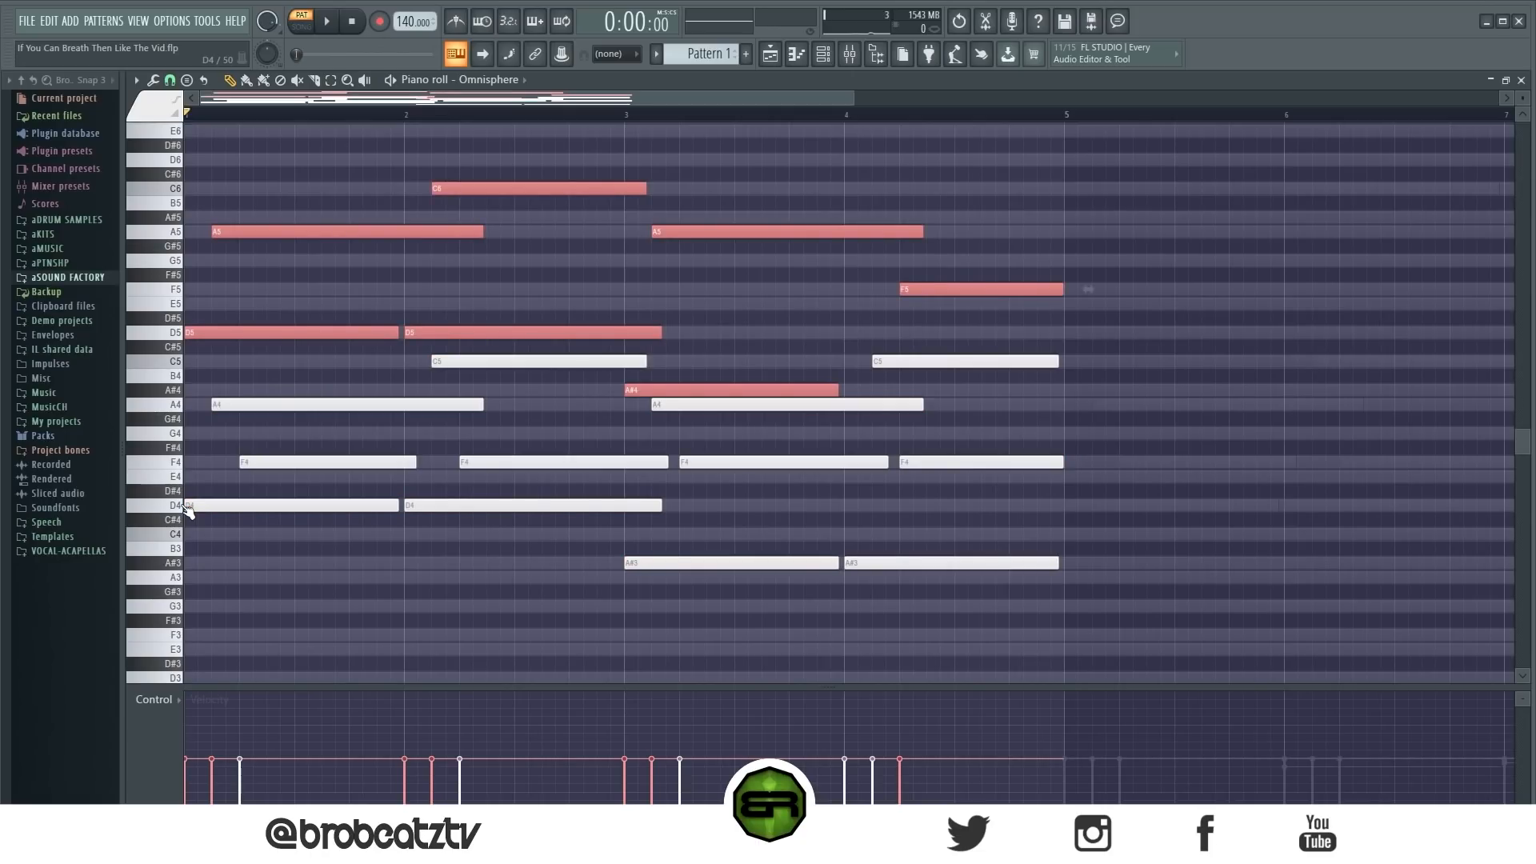
key(ctrl+Up)
Step: Play back the layered four-bar Omnisphere pattern and clear the note selection
scroll(742, 404, up, 4)
drag(248, 384, 1097, 701)
scroll(662, 549, down, 2)
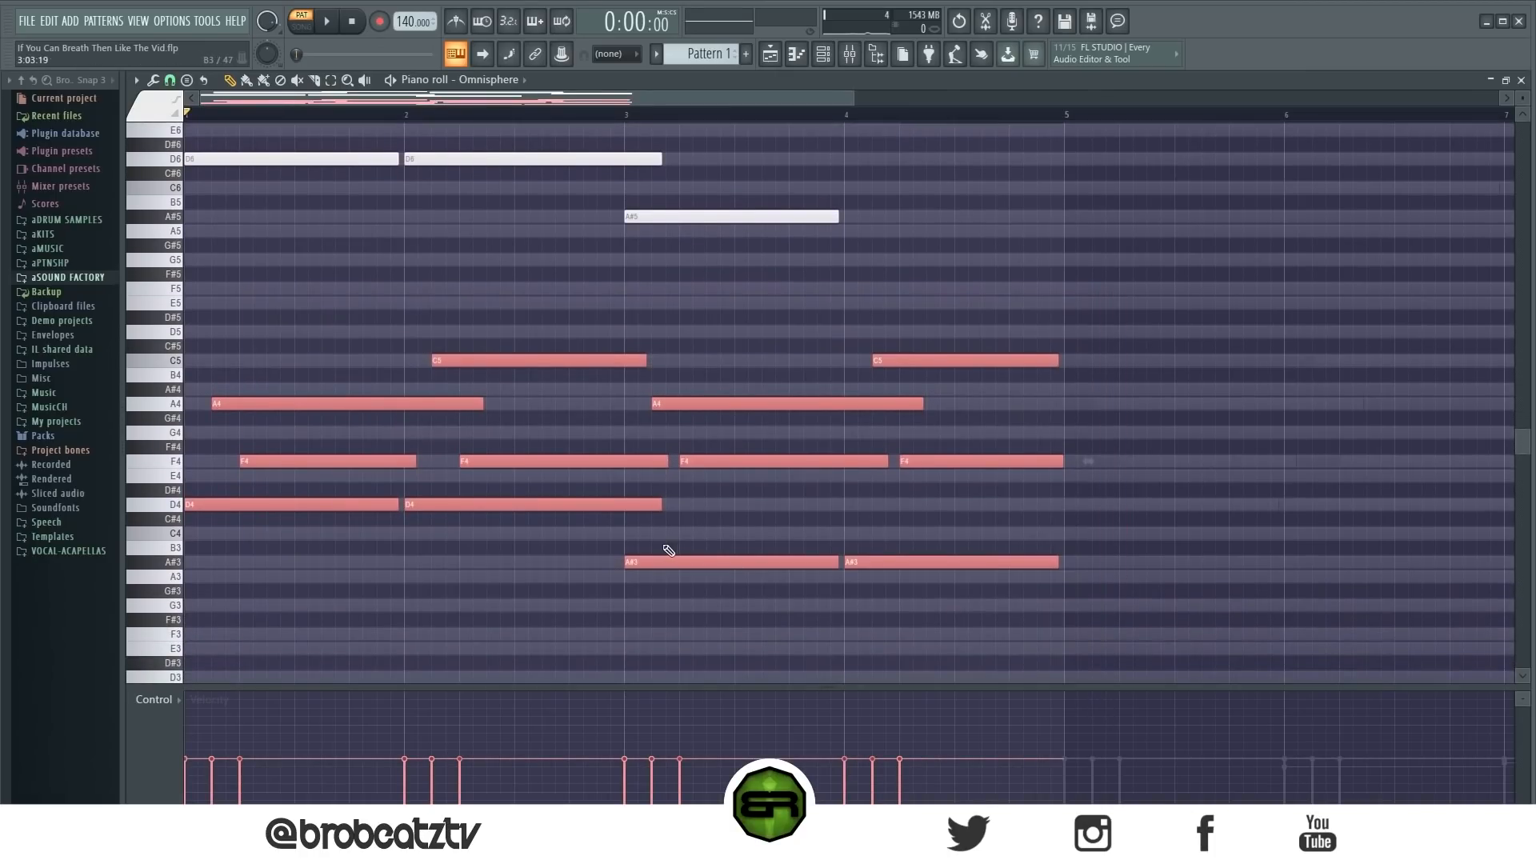
scroll(295, 155, up, 3)
scroll(1524, 96, down, 3)
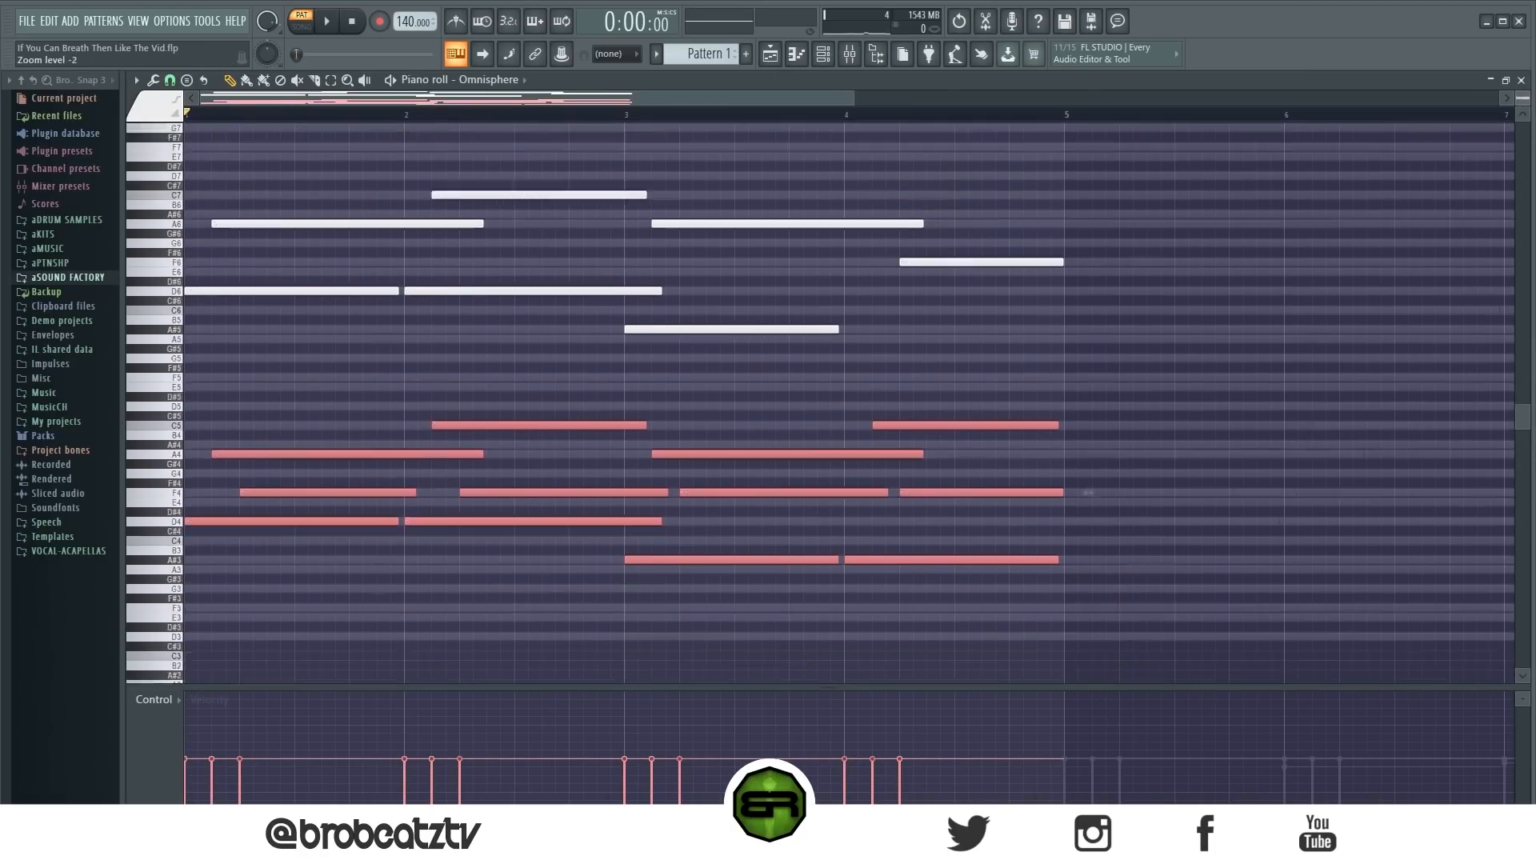
scroll(1348, 254, up, 1)
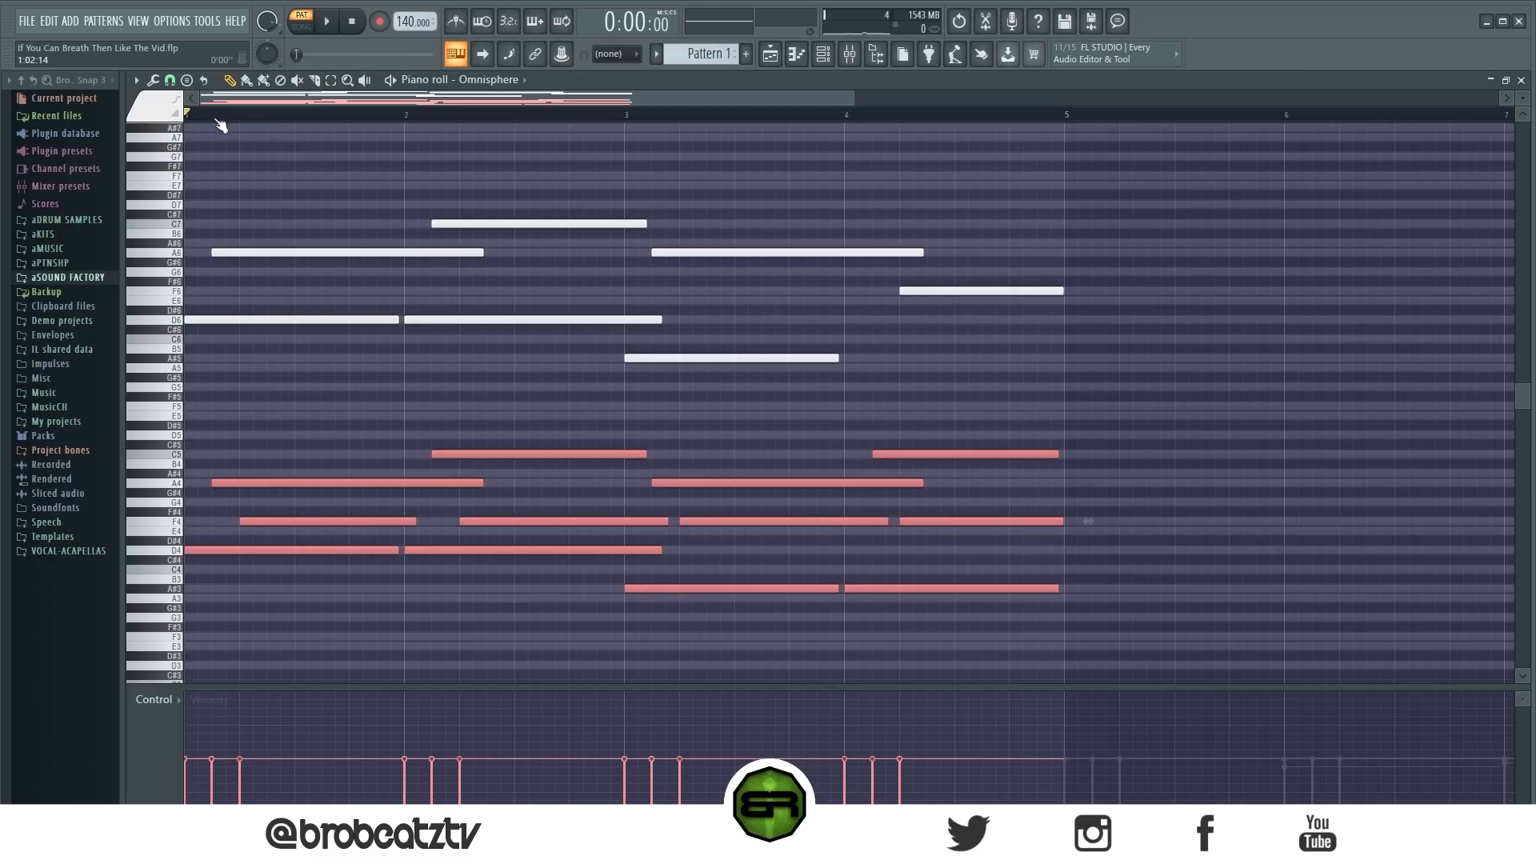
key(space)
key(ctrl+d)
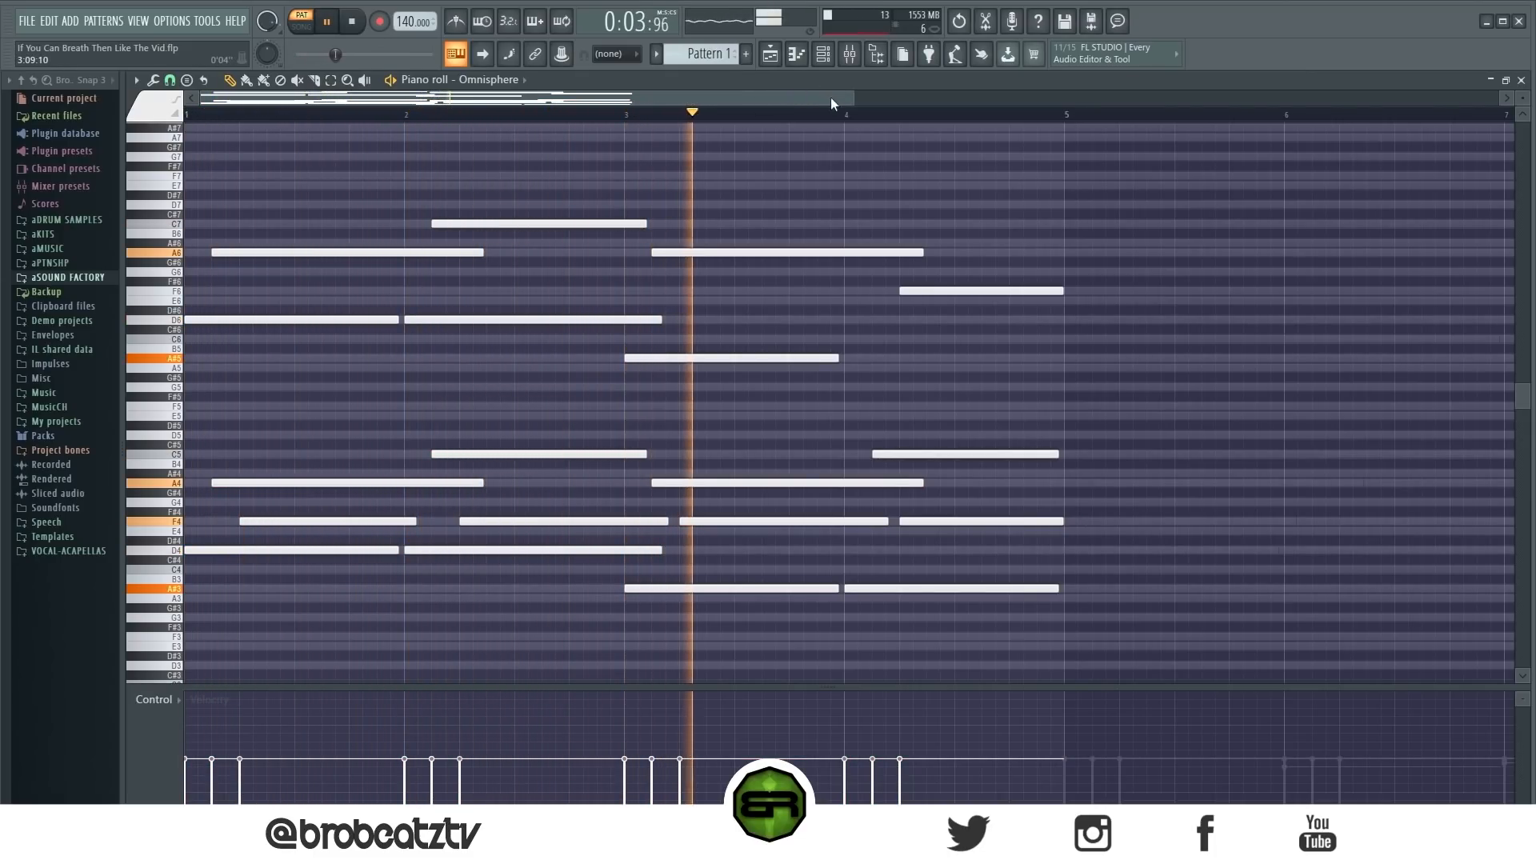
key(space)
Step: Duplicate the lower layer of notes from bars 1 to 4 into bars 5 to 8 and clear the selection
scroll(470, 514, down, 1)
drag(180, 420, 1150, 646)
drag(238, 537, 1102, 554)
drag(804, 99, 952, 113)
click(933, 188)
Step: Add a high E6 note at the start of bar 5, as long as bar 4's F6, and play back
click(636, 278)
drag(480, 209, 665, 305)
ctrl+click(732, 311)
click(708, 289)
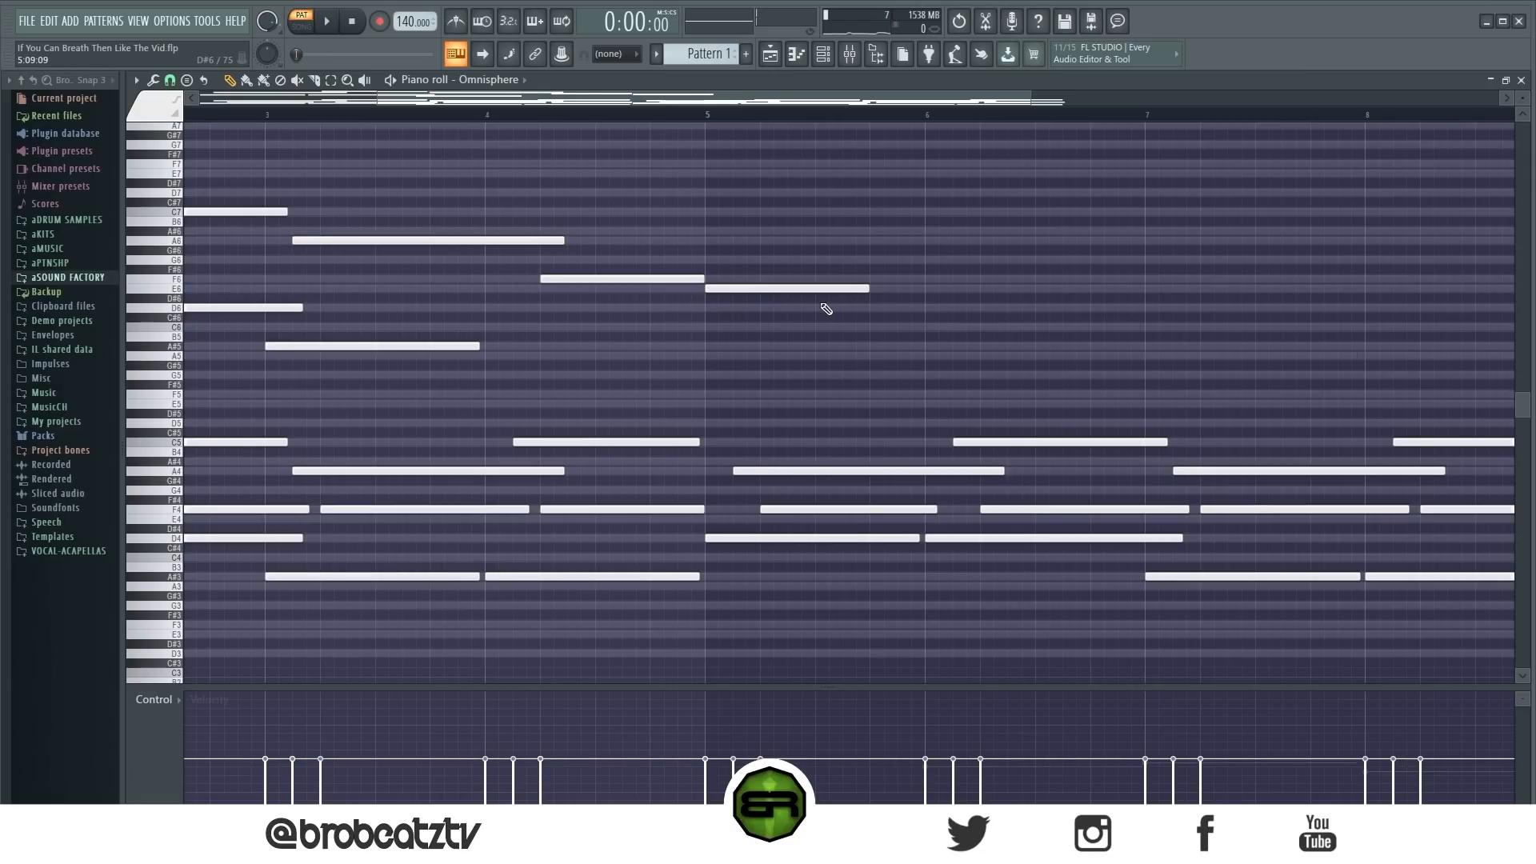
key(space)
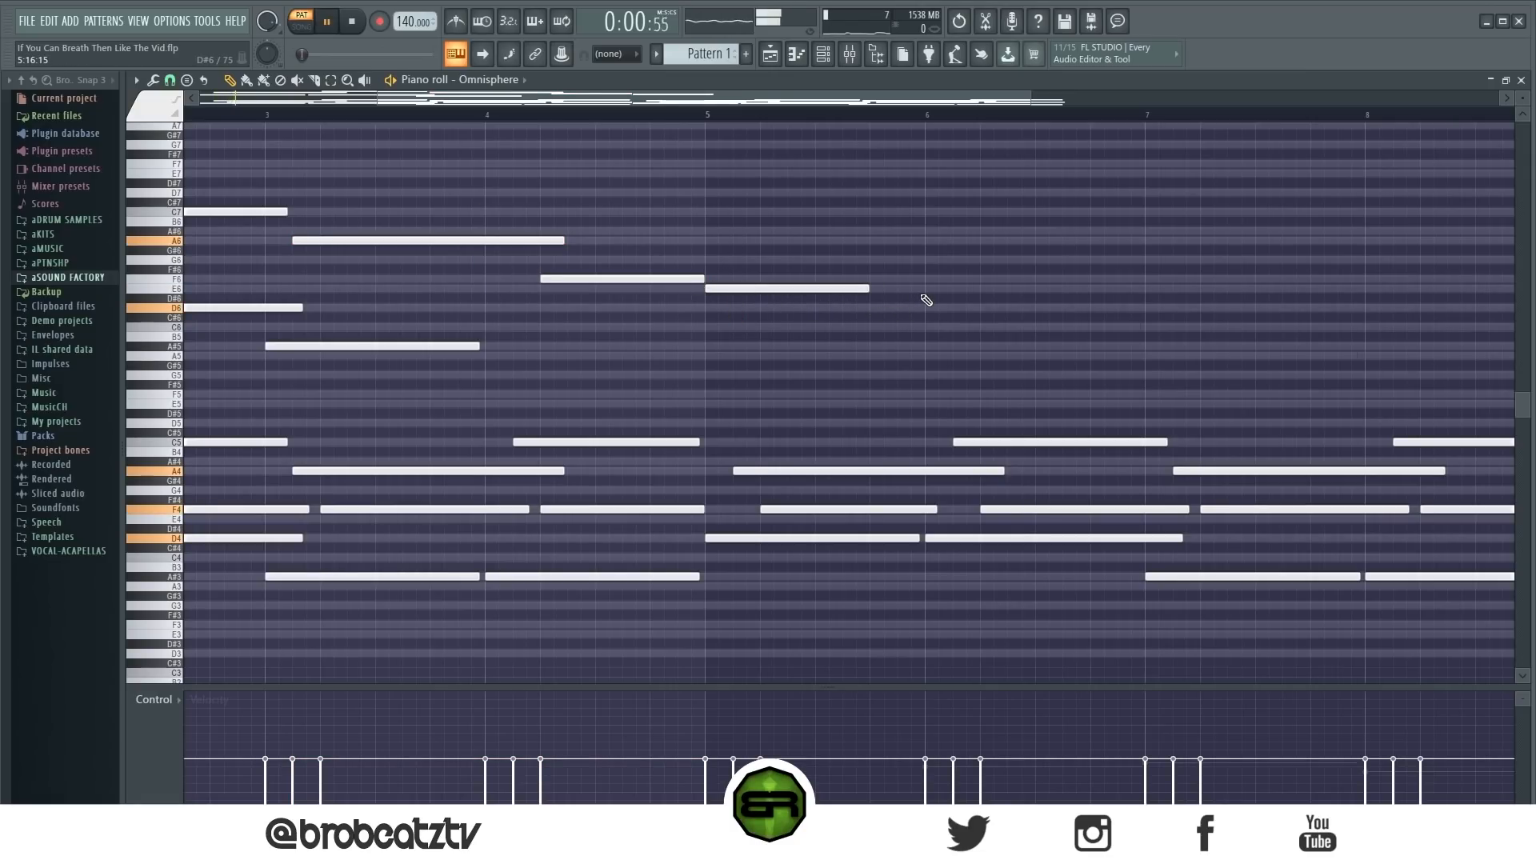
key(space)
Step: Move the bar 5 high note to F6, add E6 at bar 6 and A5 at bar 7, and play back from bar 5
drag(762, 286, 793, 277)
click(930, 289)
key(space)
click(1152, 356)
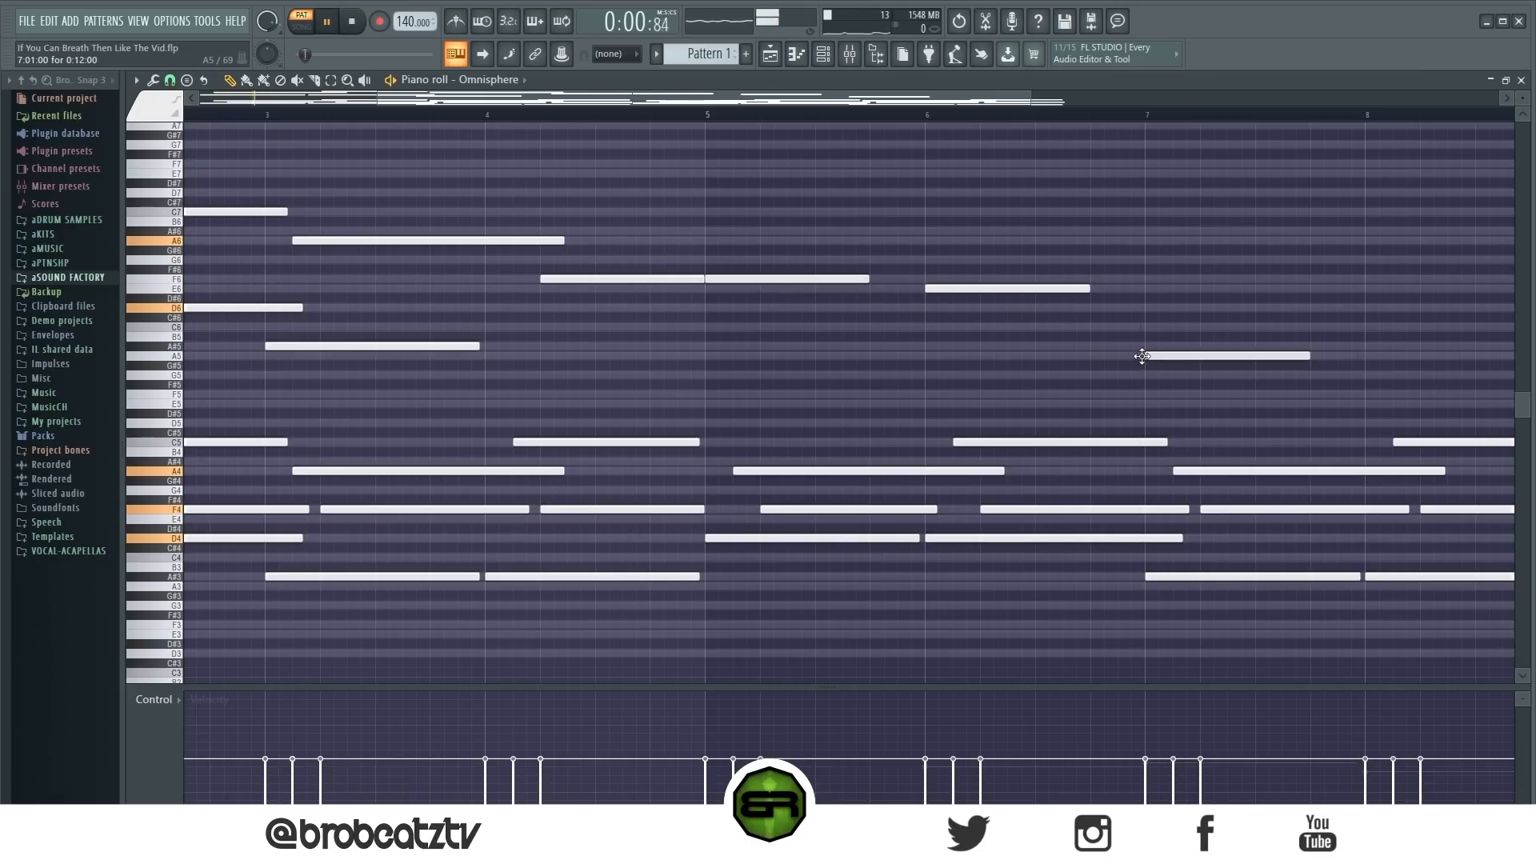
click(712, 114)
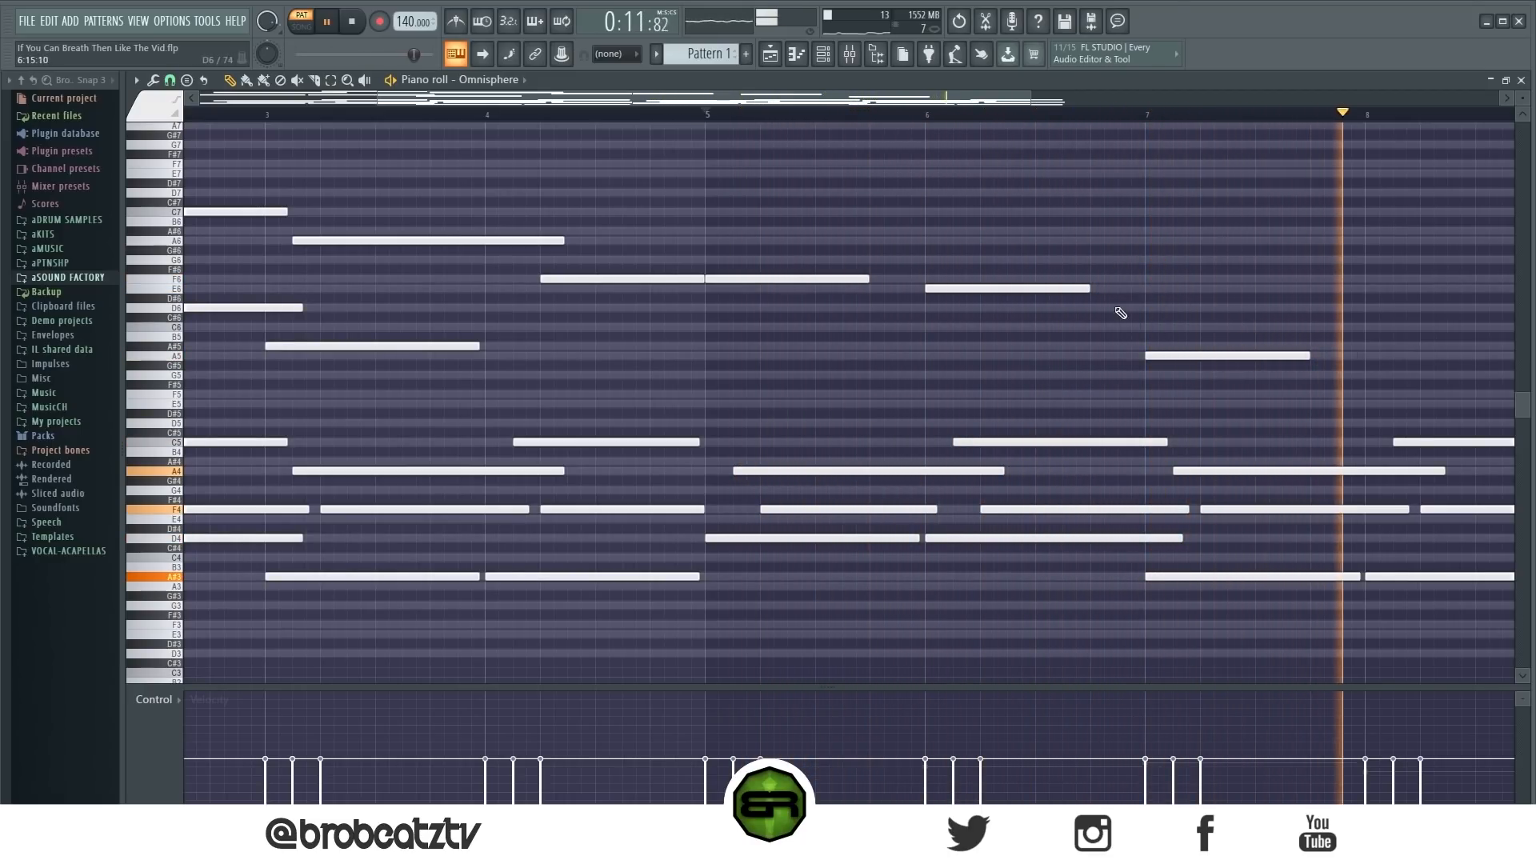
key(space)
Step: Copy the bar 1 D4 and A4 and the bar 3 A#3 from Omnisphere and paste them into the (AK) 808 SOFTCLIP piano roll
scroll(854, 234, down, 3)
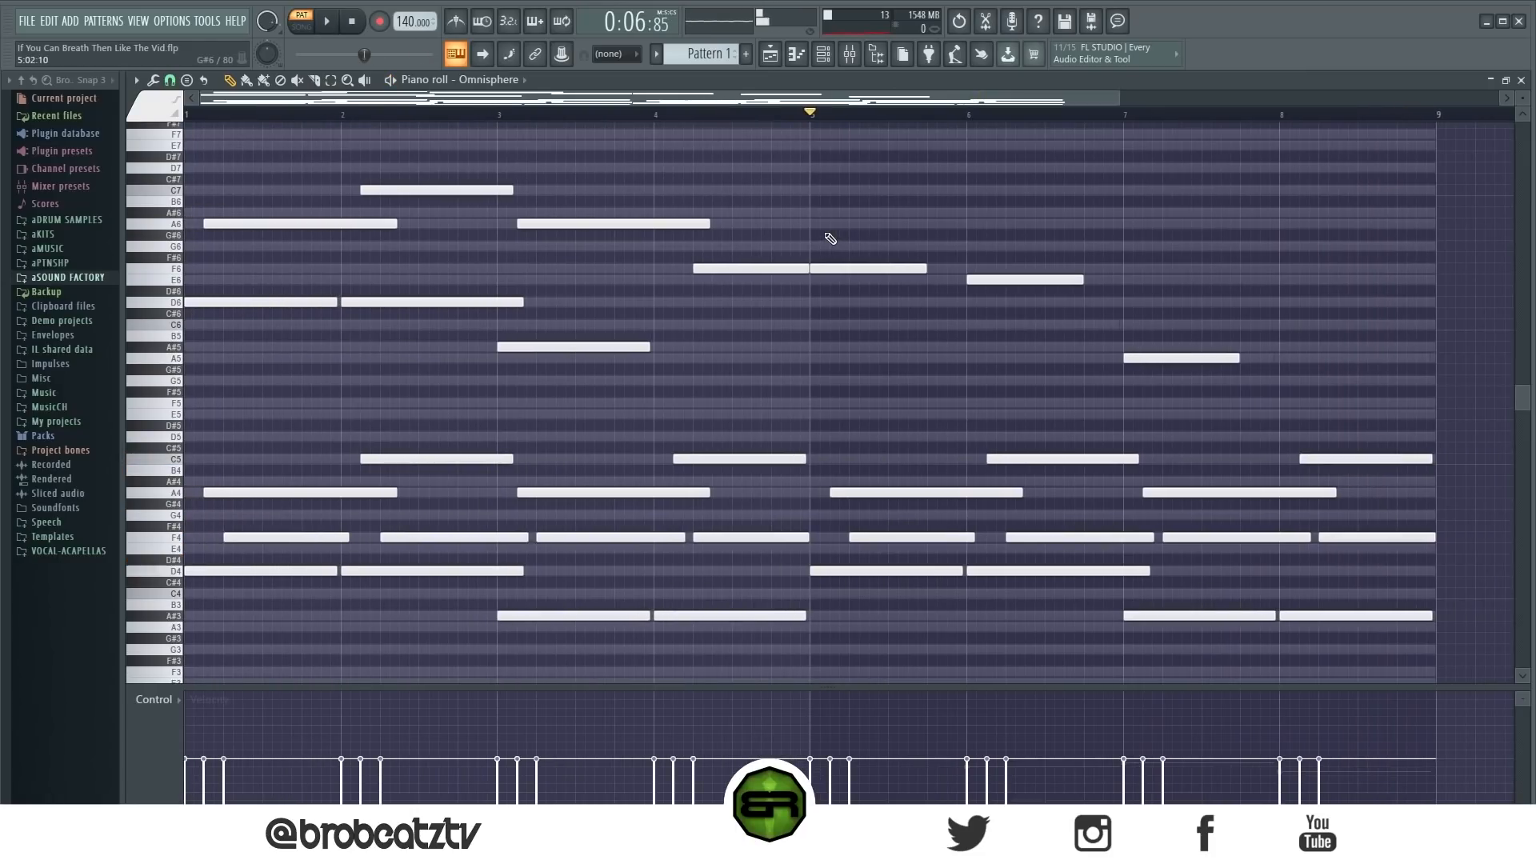
click(822, 53)
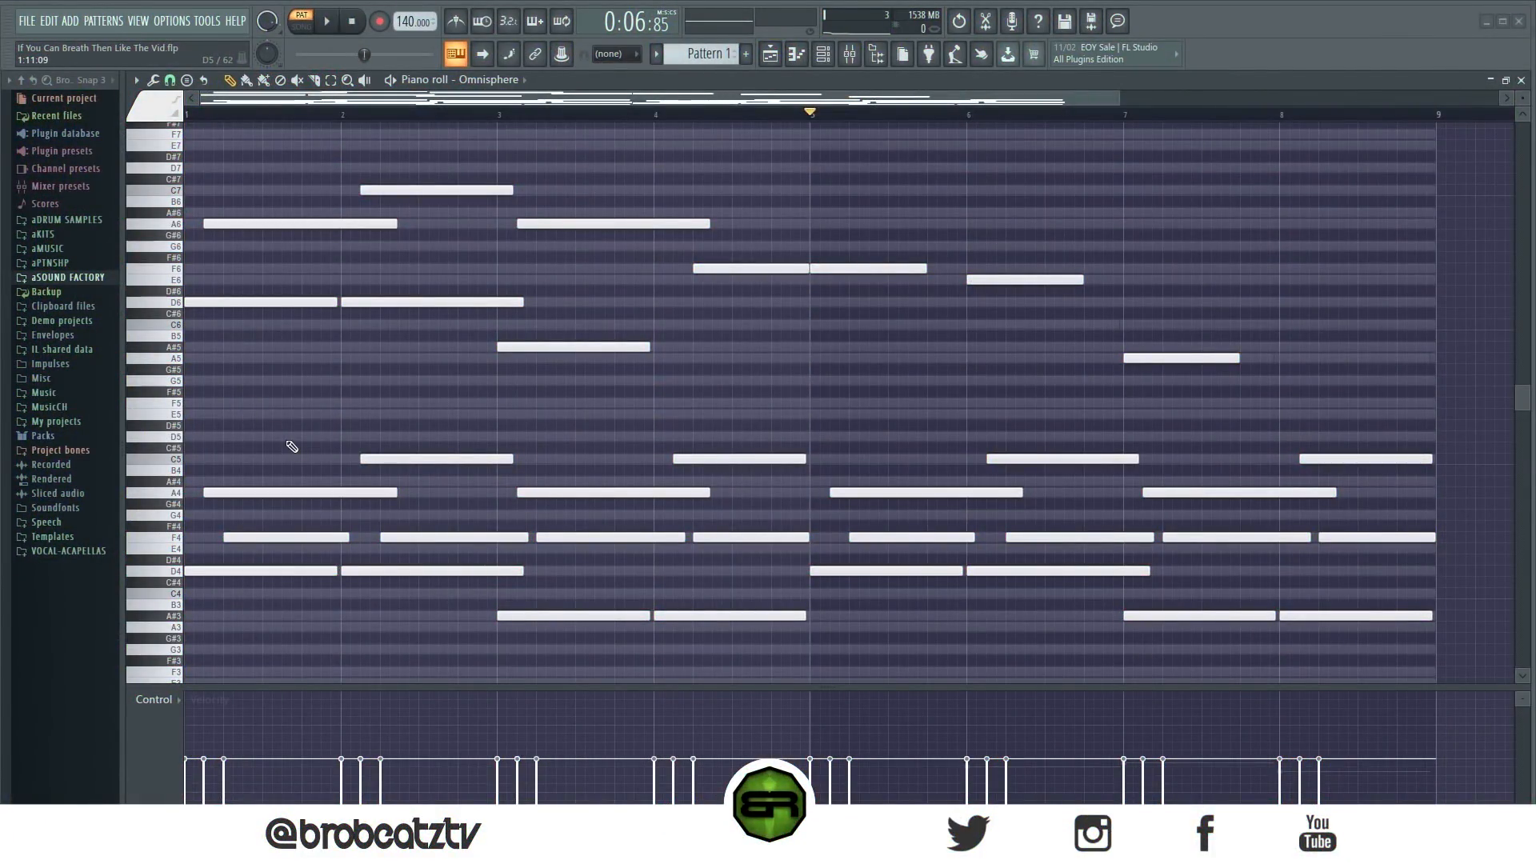
ctrl+click(212, 571)
ctrl+click(576, 616)
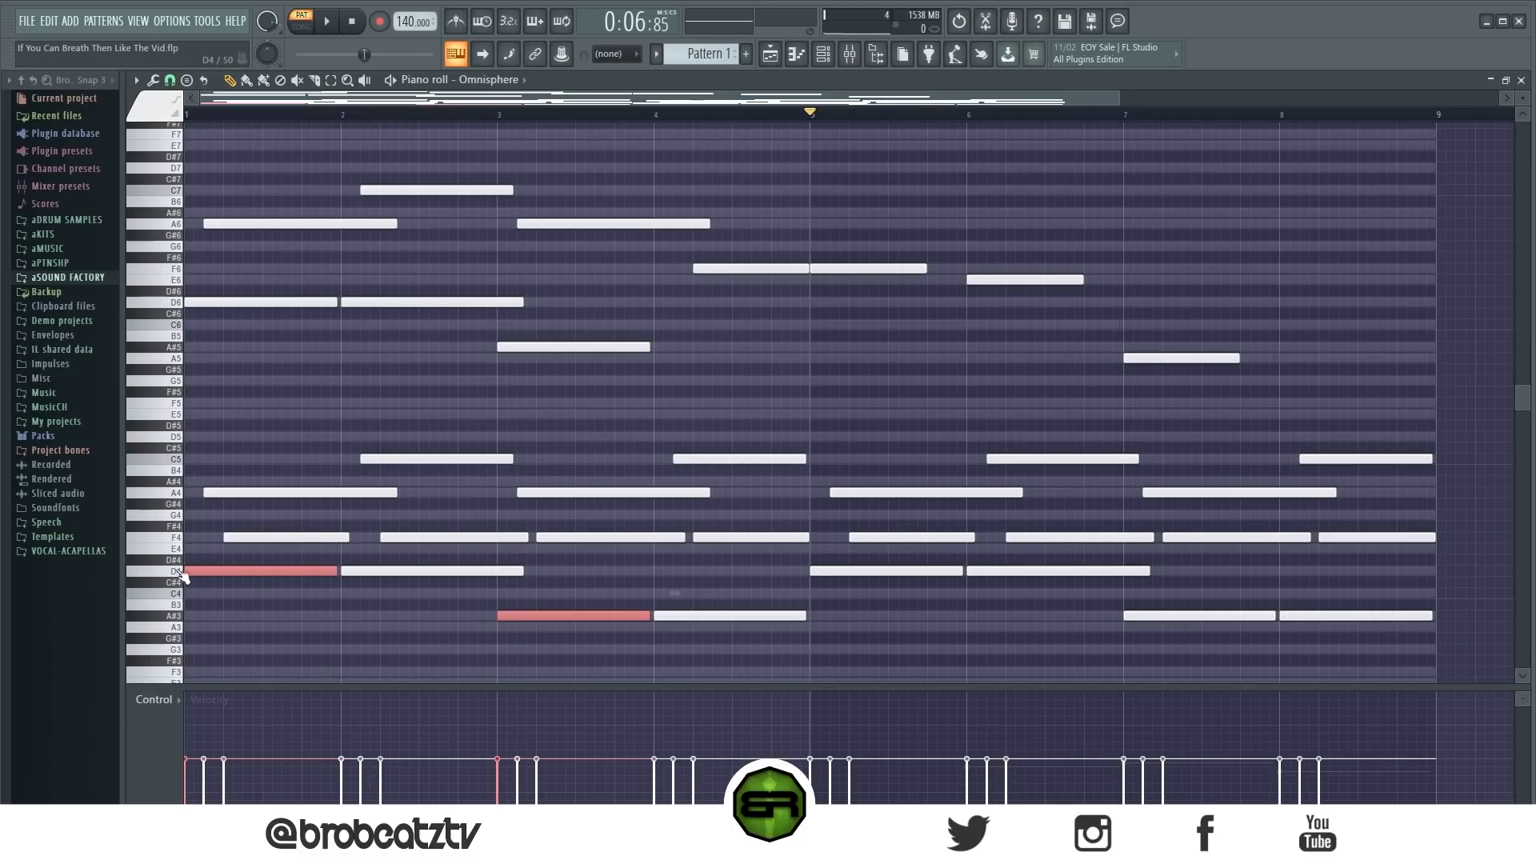
ctrl+click(276, 536)
ctrl+click(227, 540)
ctrl+click(220, 492)
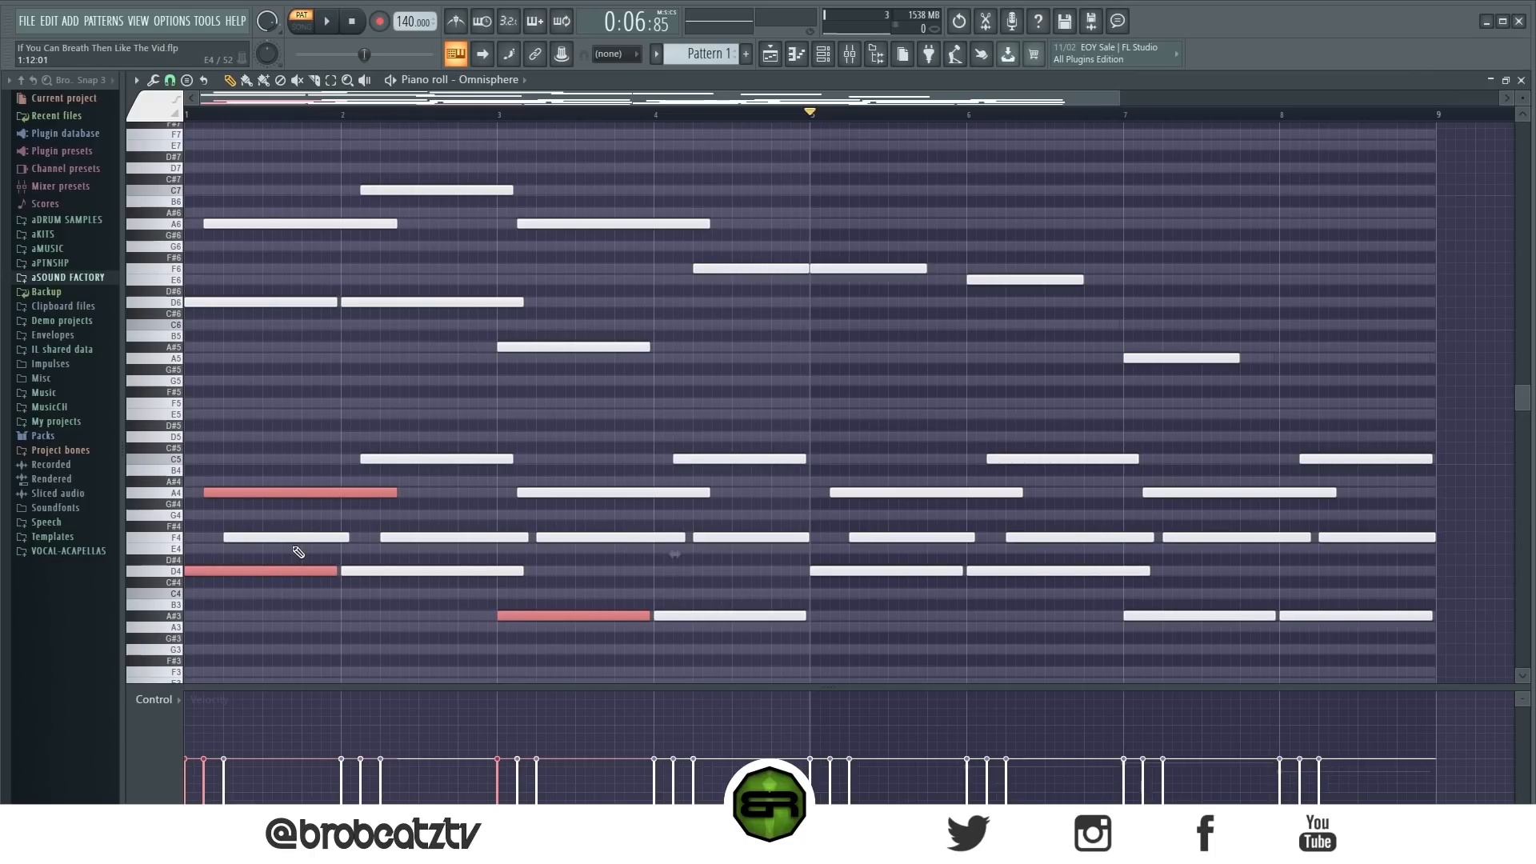
click(795, 68)
right_click(675, 453)
click(674, 454)
Step: Move the pasted A4 note to the end of bar 4 and shorten it to two steps
click(307, 511)
drag(308, 493, 889, 500)
drag(981, 494, 803, 508)
Step: Raise all three 808 notes by one octave and turn their velocities up to the maximum
key(ctrl+a)
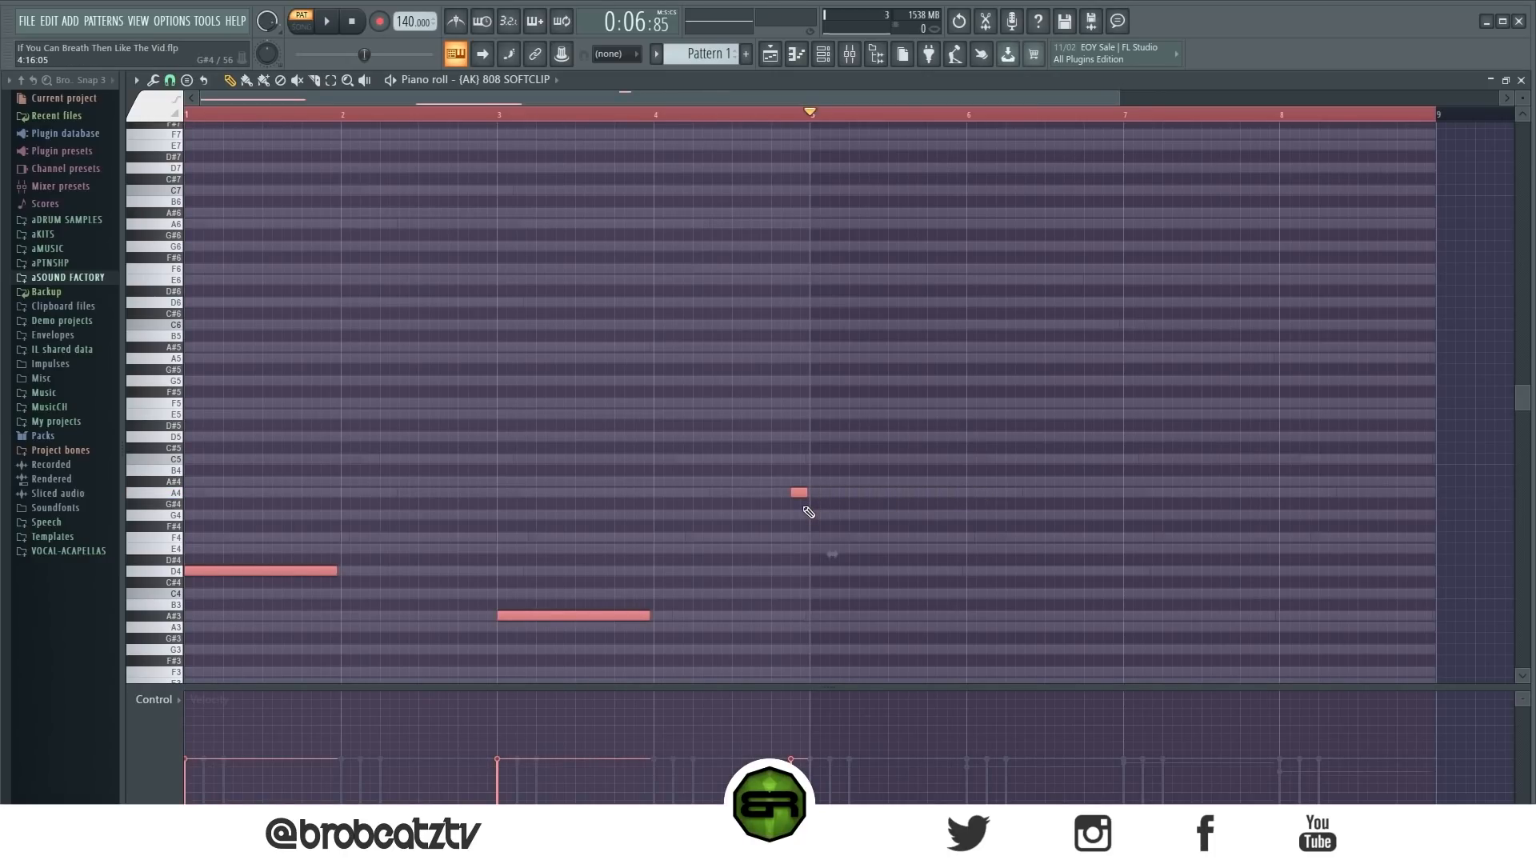
key(ctrl+Up)
key(ctrl+Up)
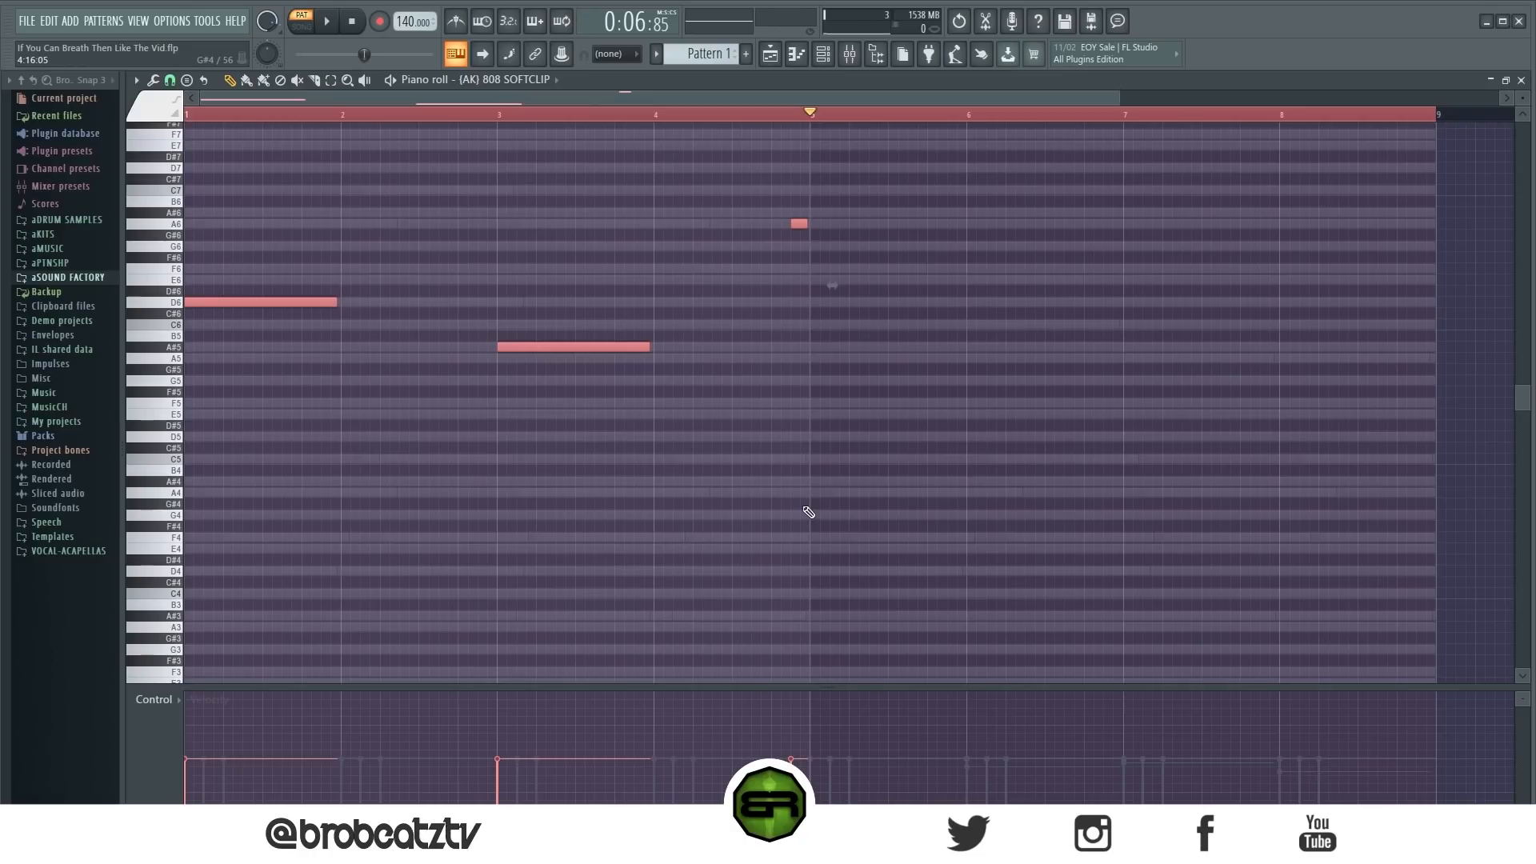
key(ctrl+Down)
scroll(584, 460, up, 5)
key(ctrl+c)
key(space)
Step: Shorten the bar 1 D5 to two steps and add short D5 hits on steps 5, 11, 13 and 14 of bar 2 during playback
scroll(333, 98, up, 3)
drag(426, 435, 213, 437)
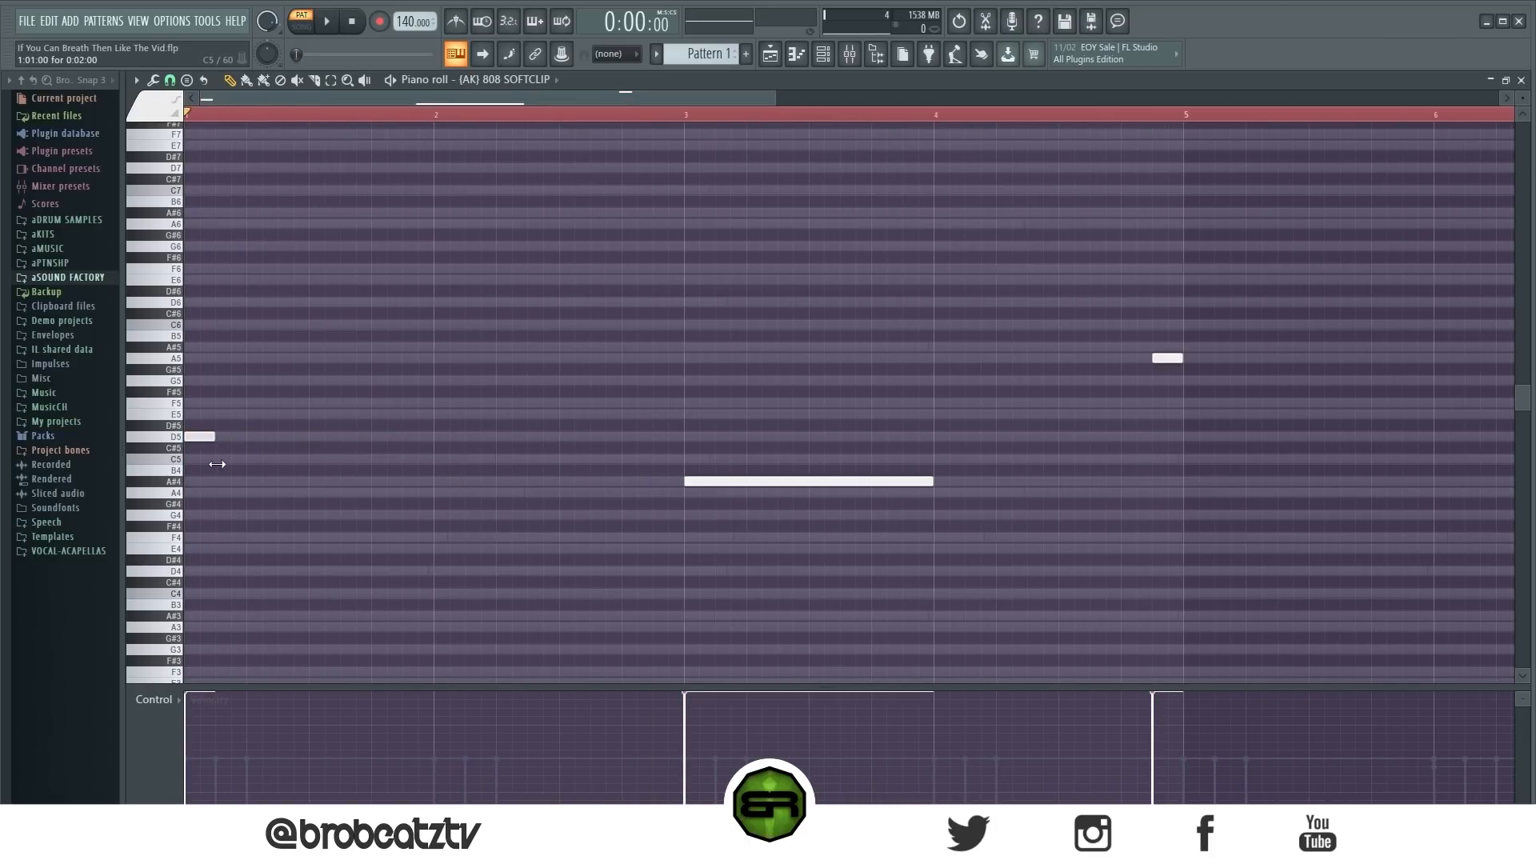
key(space)
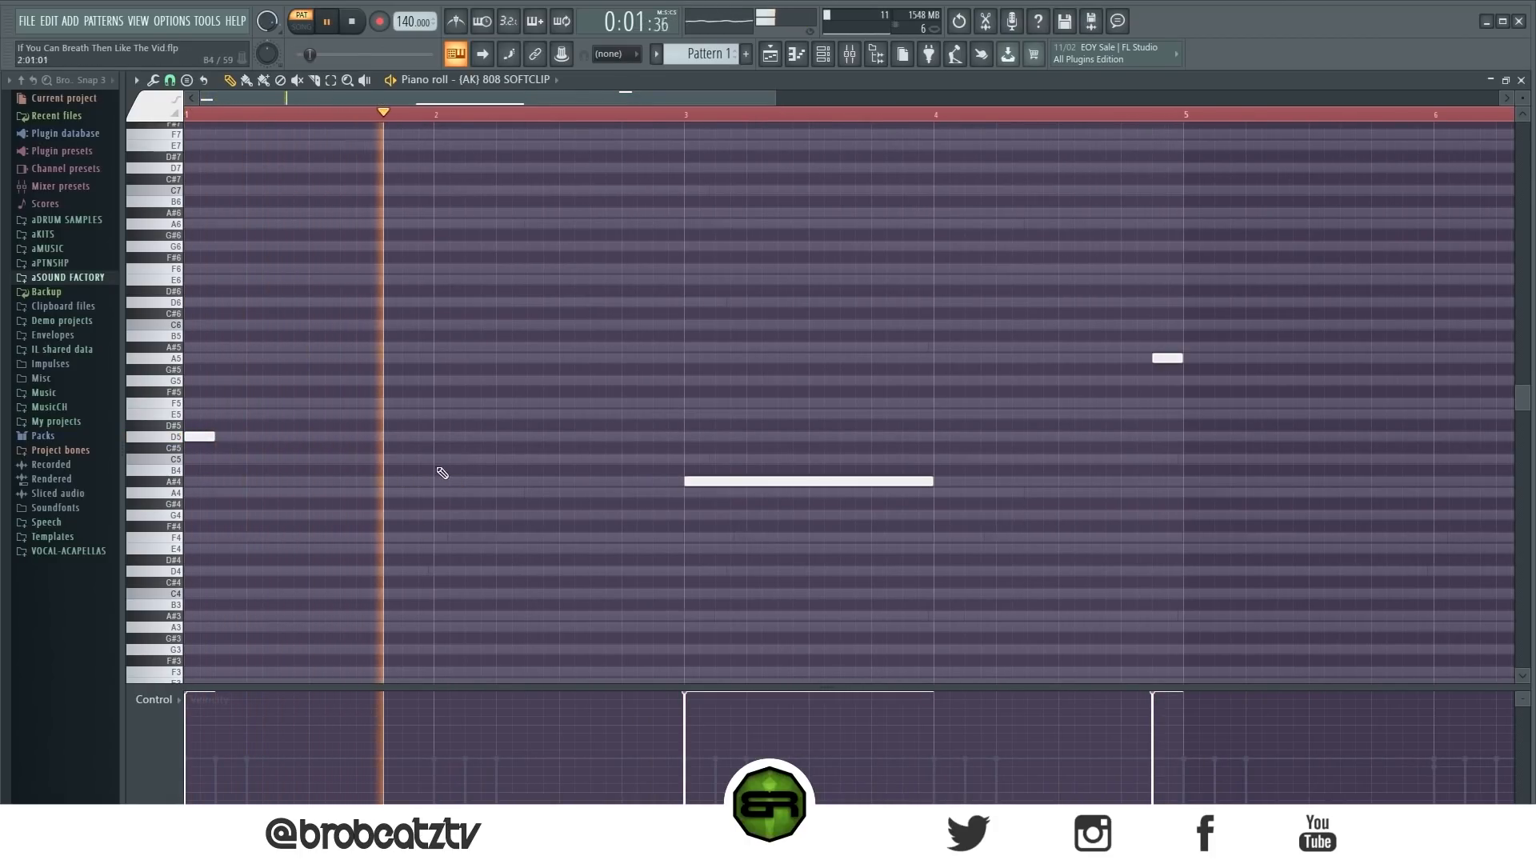
click(504, 436)
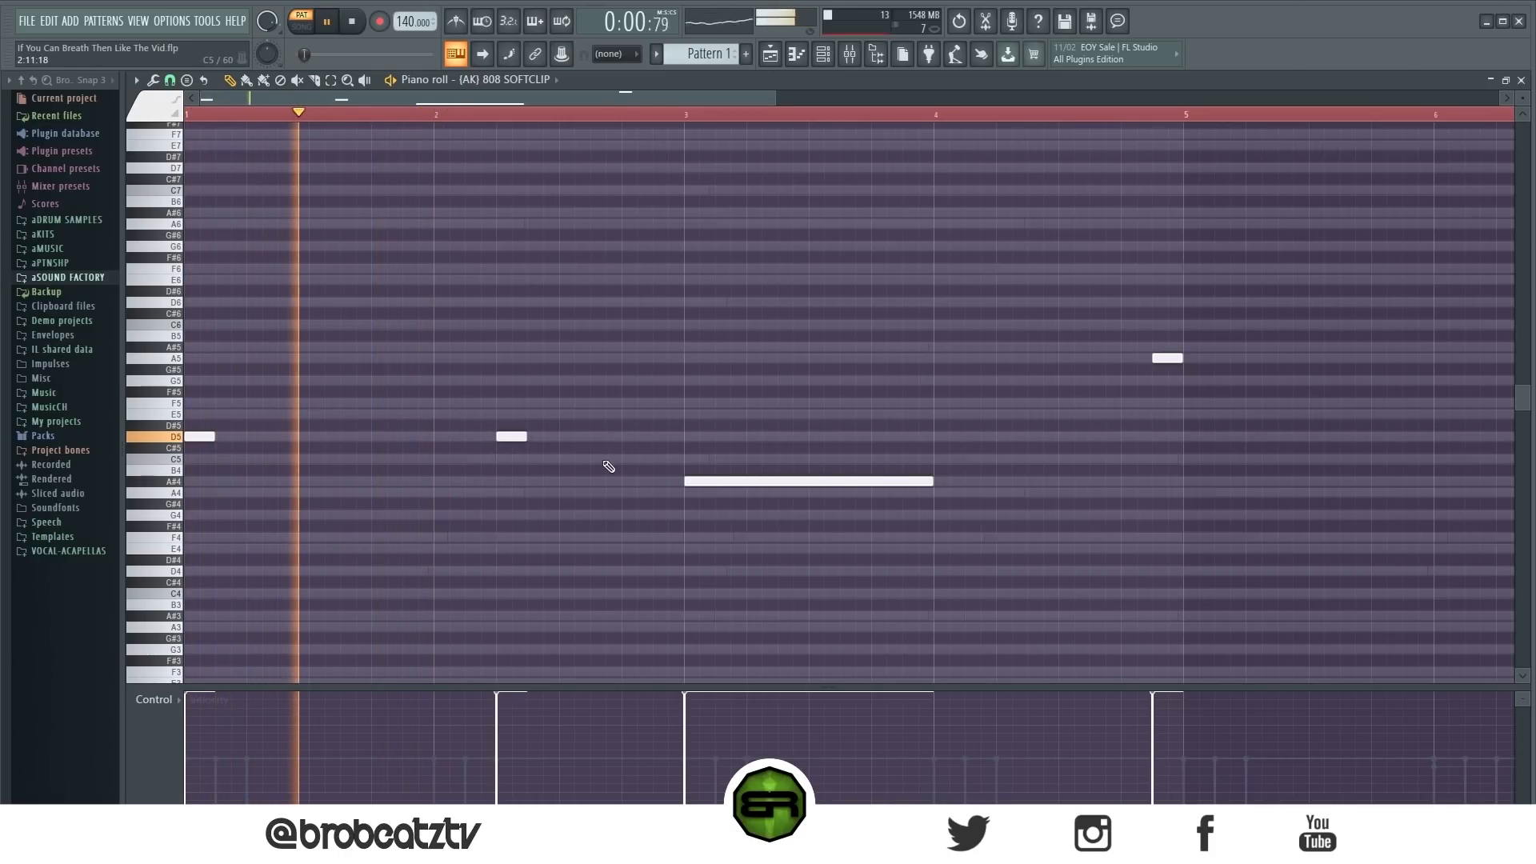
click(596, 437)
click(637, 436)
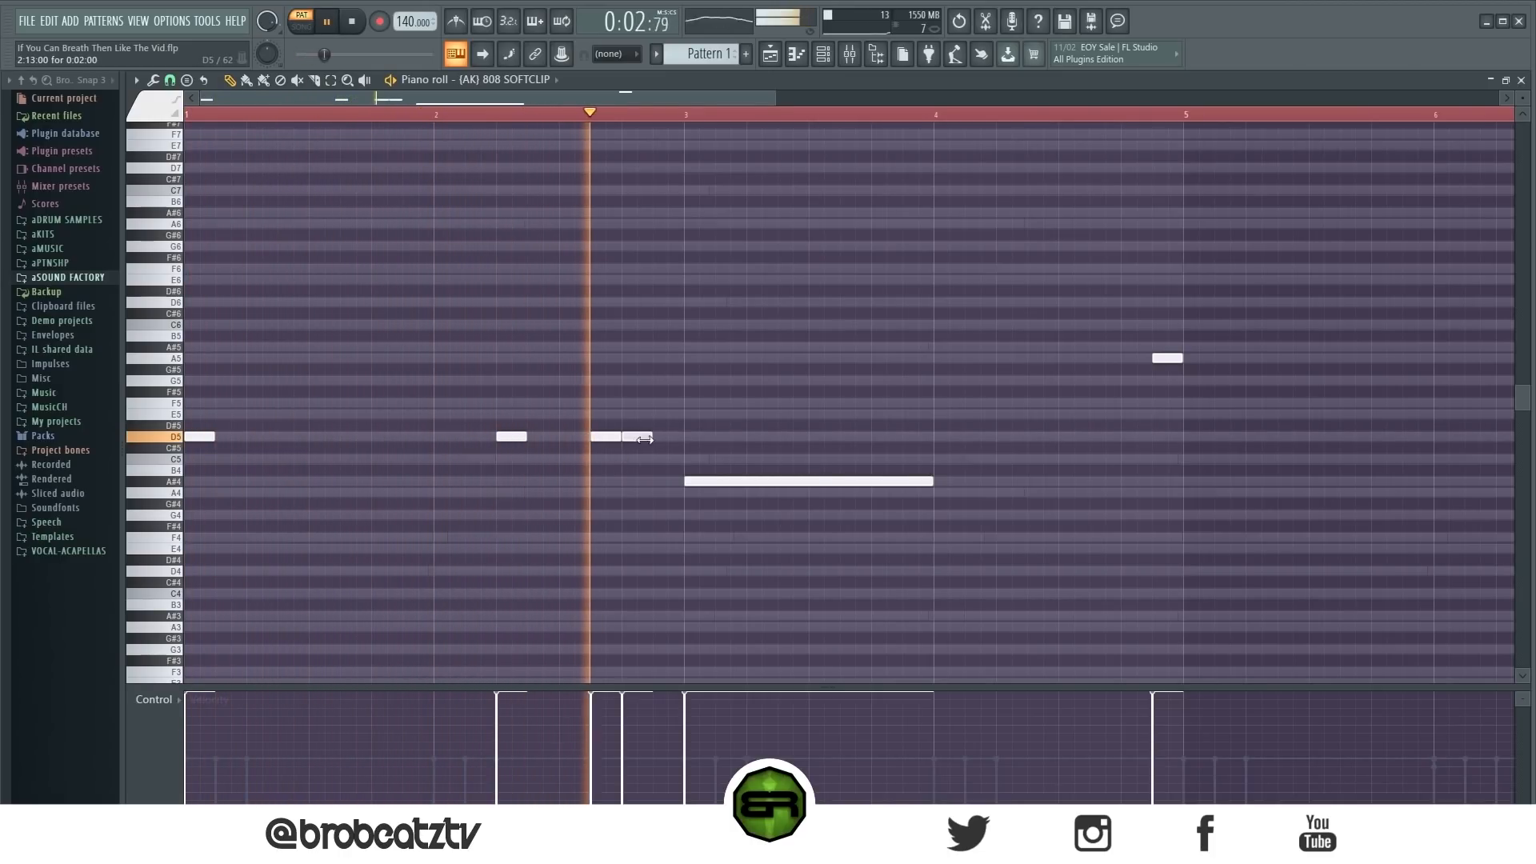
click(641, 437)
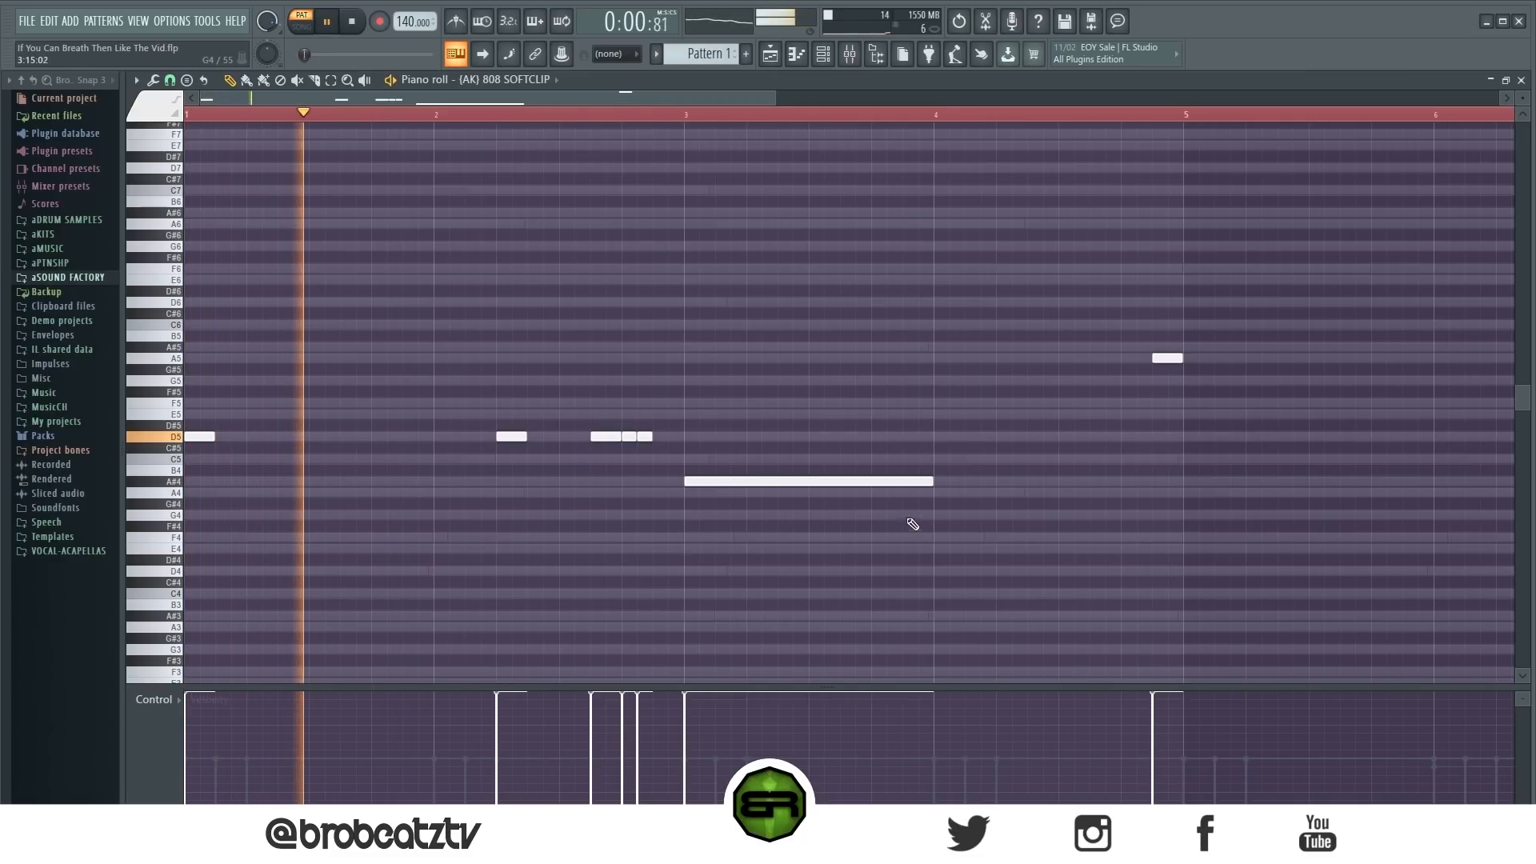
Step: Shorten the bar 3 A#4 to three steps and add matching A#4 hits on steps 7 and 13 of bar 3 and step 11 of bar 4
drag(930, 480, 730, 482)
click(779, 481)
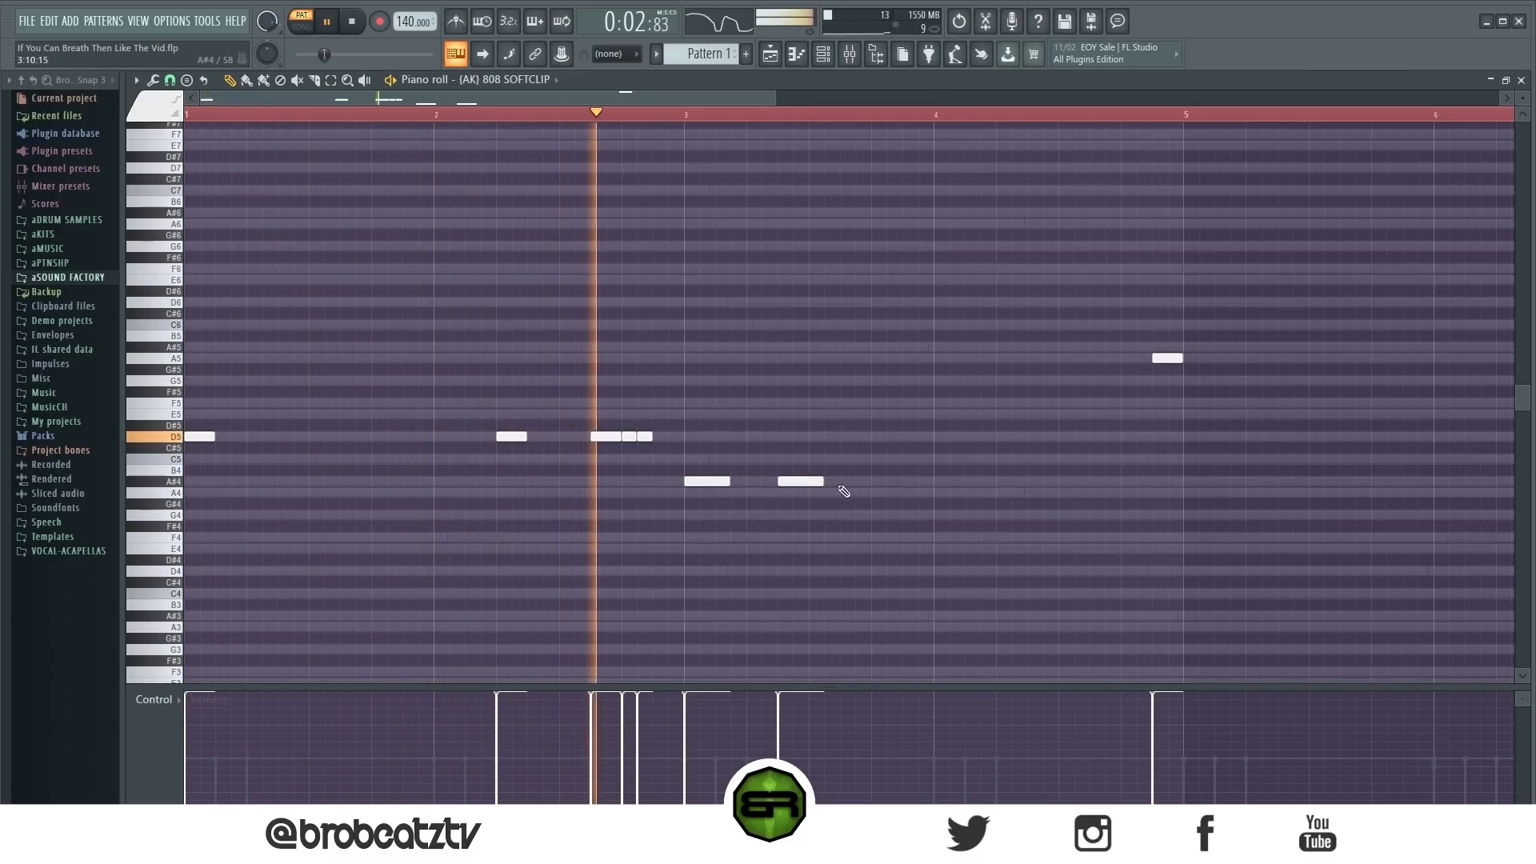
click(868, 481)
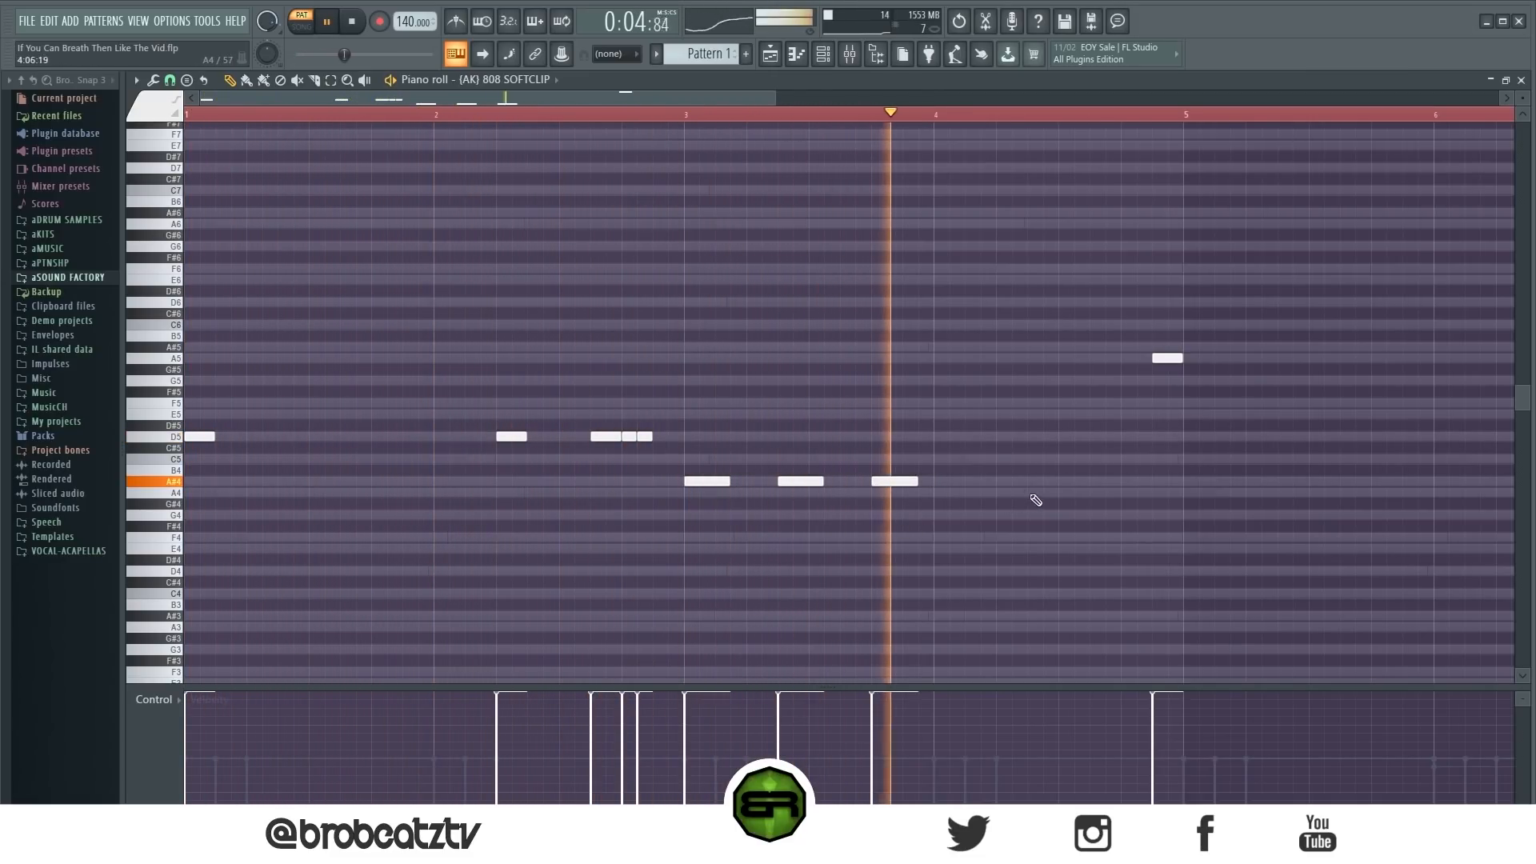
click(1100, 481)
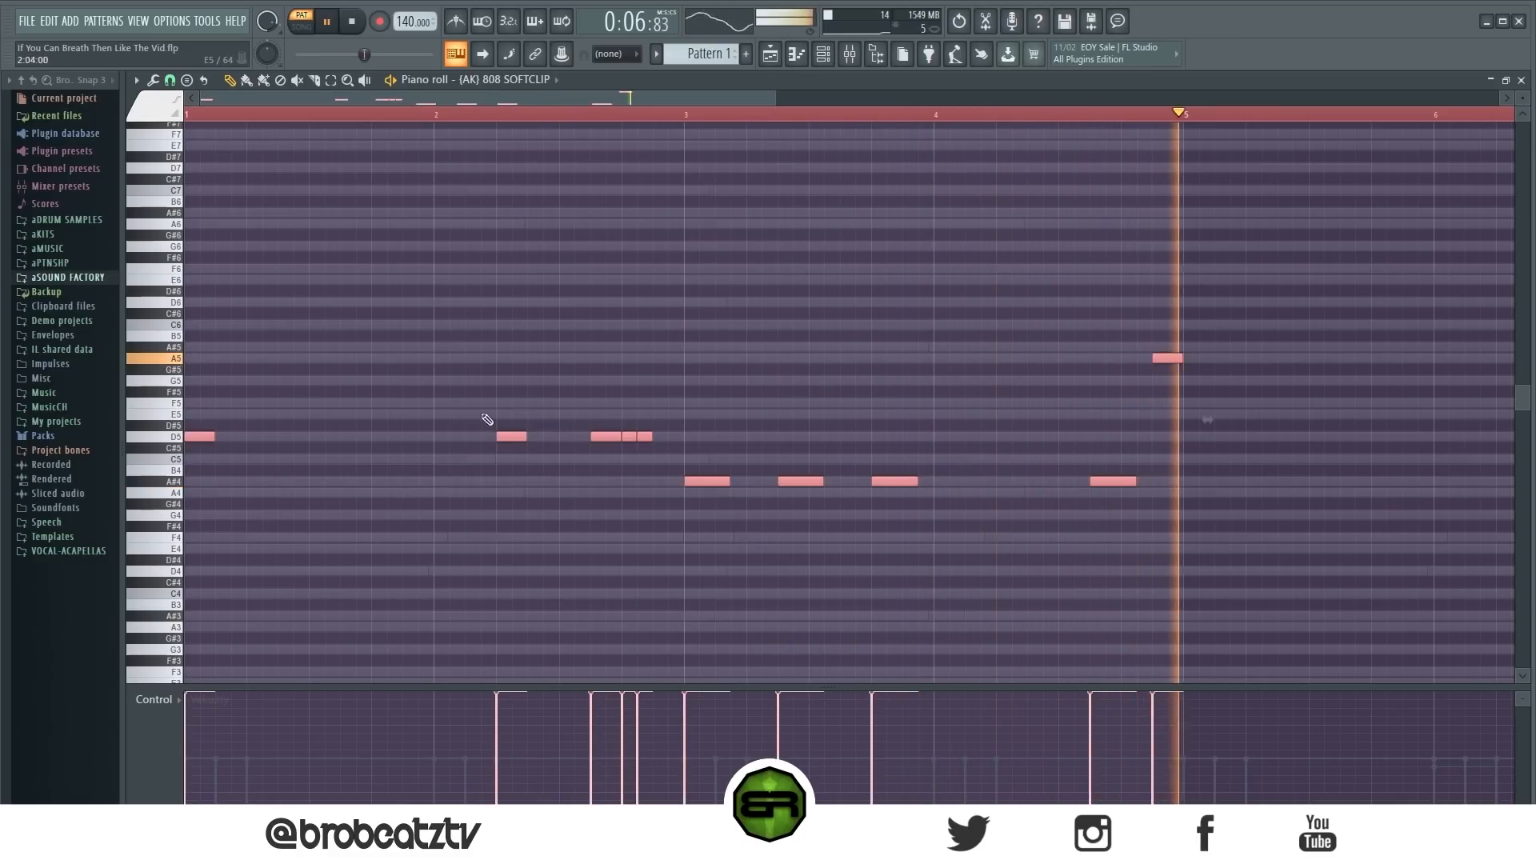
Step: Duplicate the four-bar 808 line into bars 5 to 8 and play back the pattern
key(space)
click(1229, 436)
drag(1229, 436, 1198, 436)
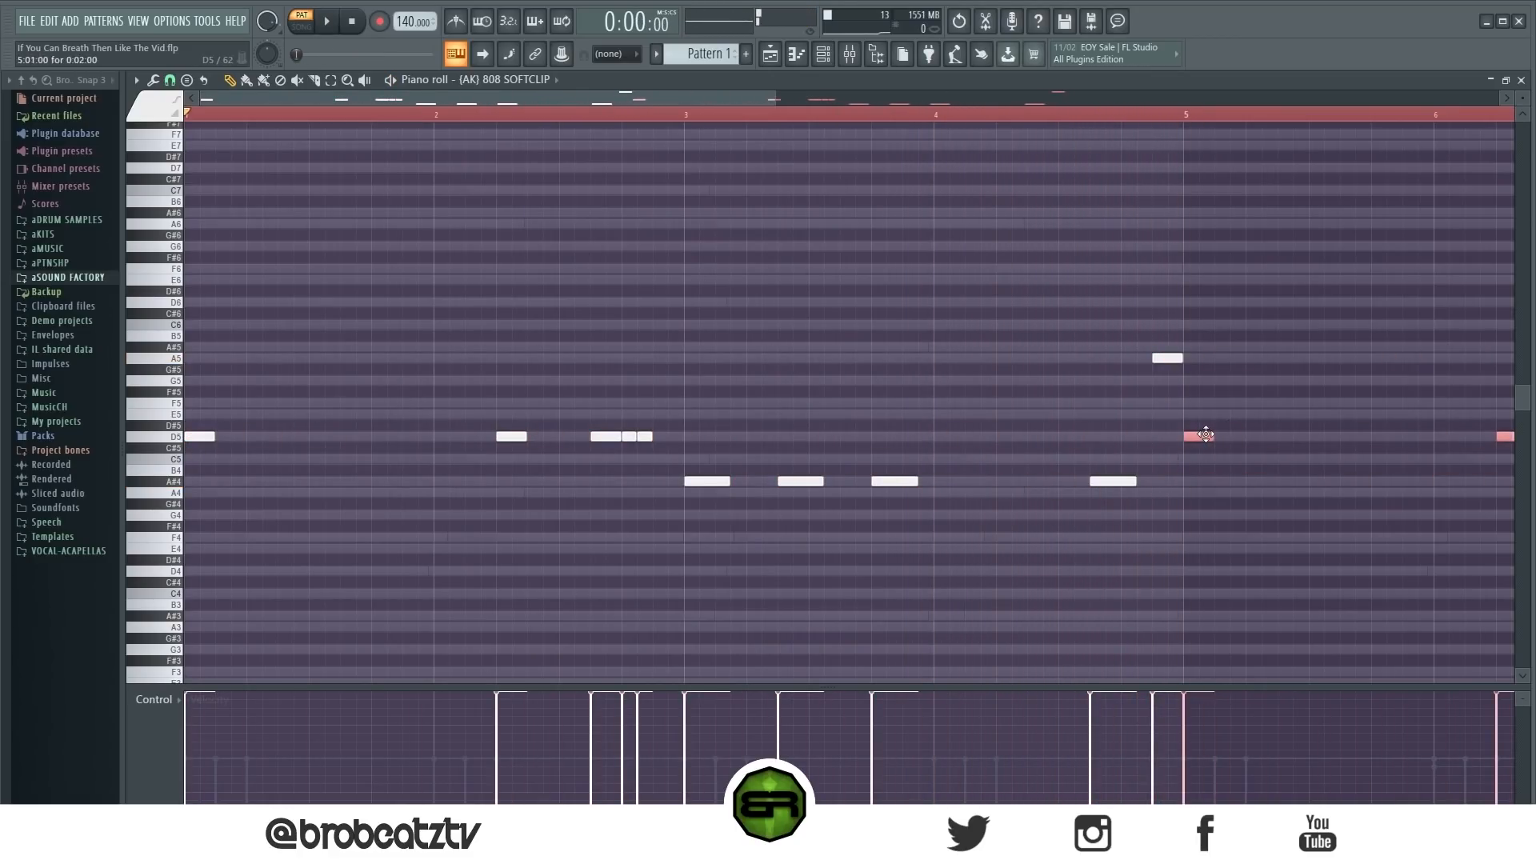
scroll(652, 118, down, 2)
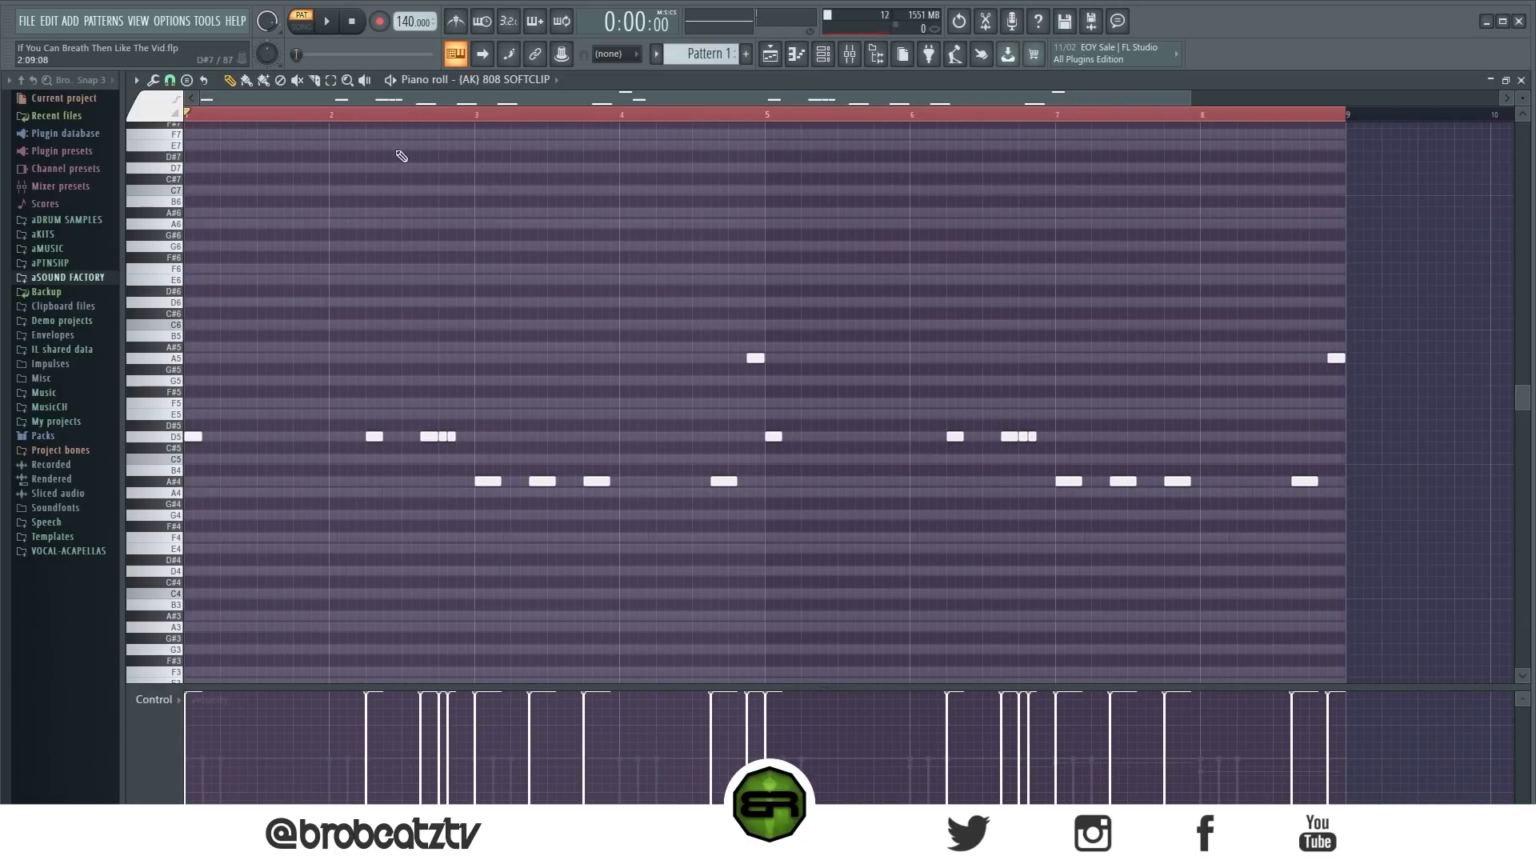
key(space)
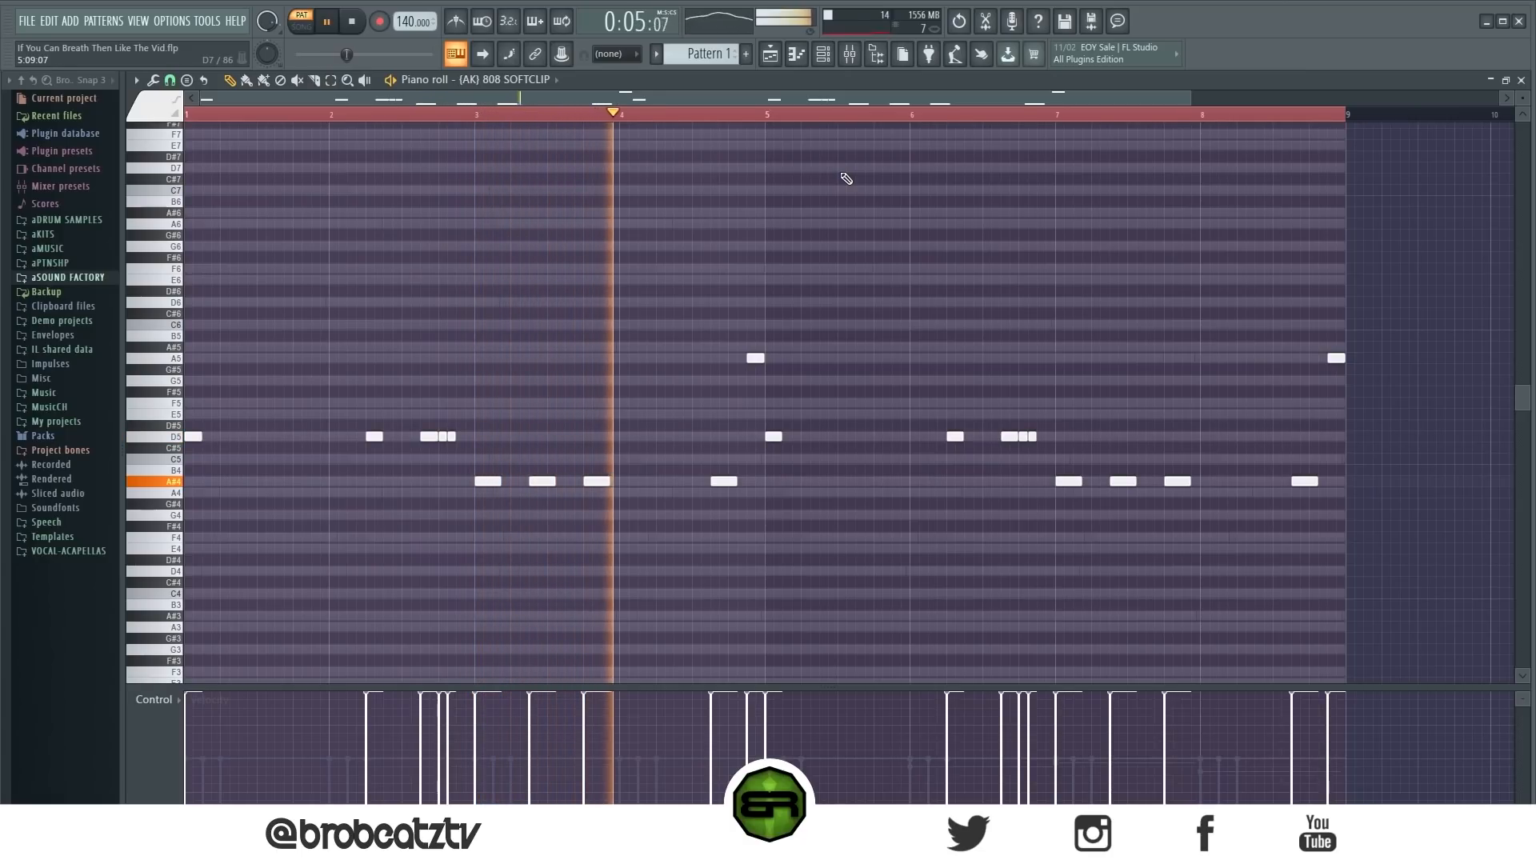
key(space)
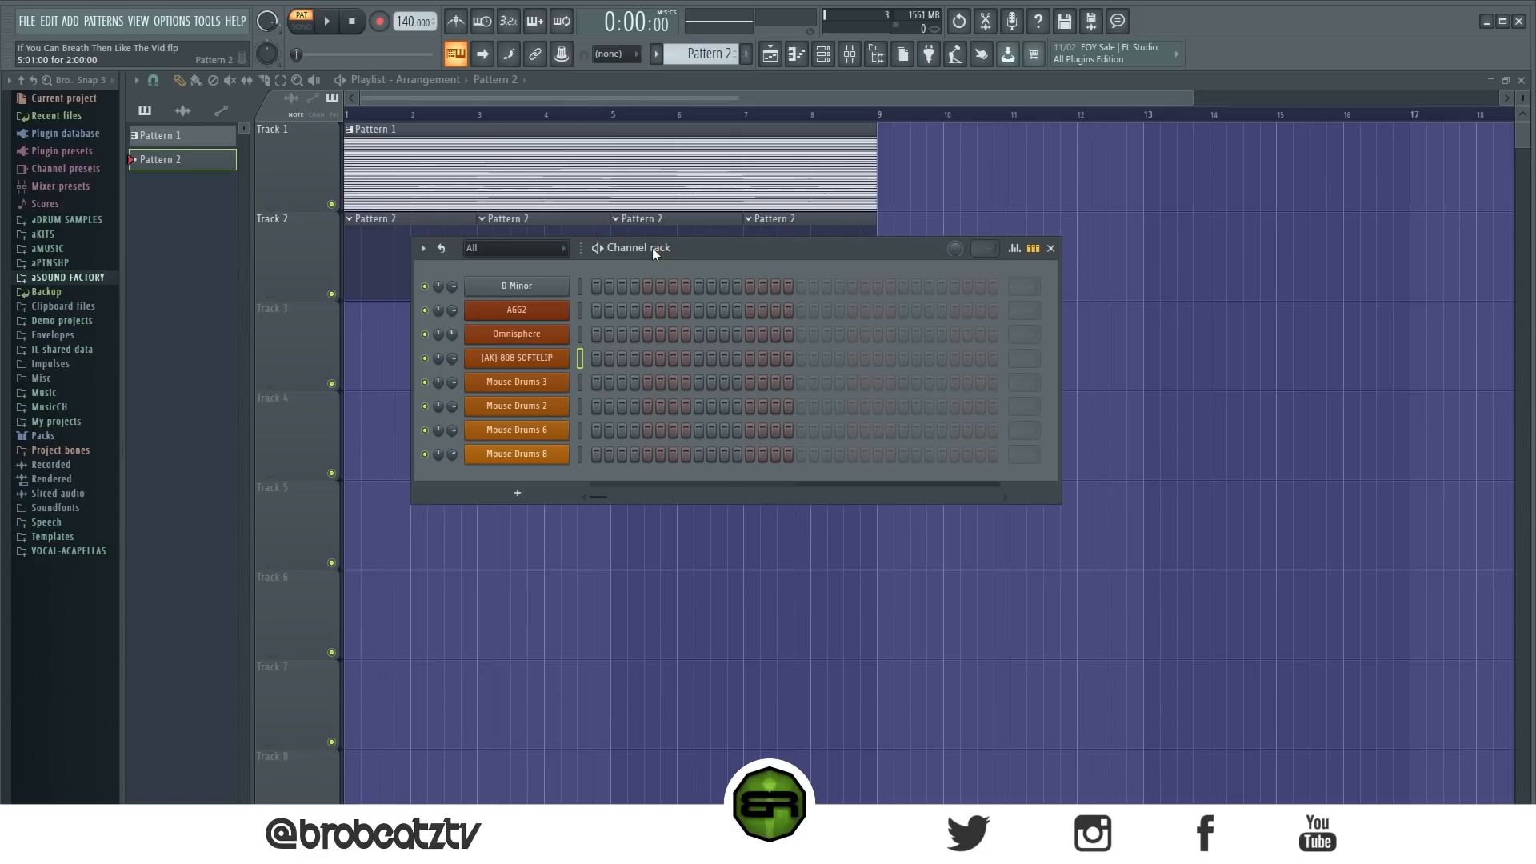
Step: Place Mouse Drums 3 hits on steps 9 and 25 of Pattern 2 in the channel rack
drag(653, 249, 670, 250)
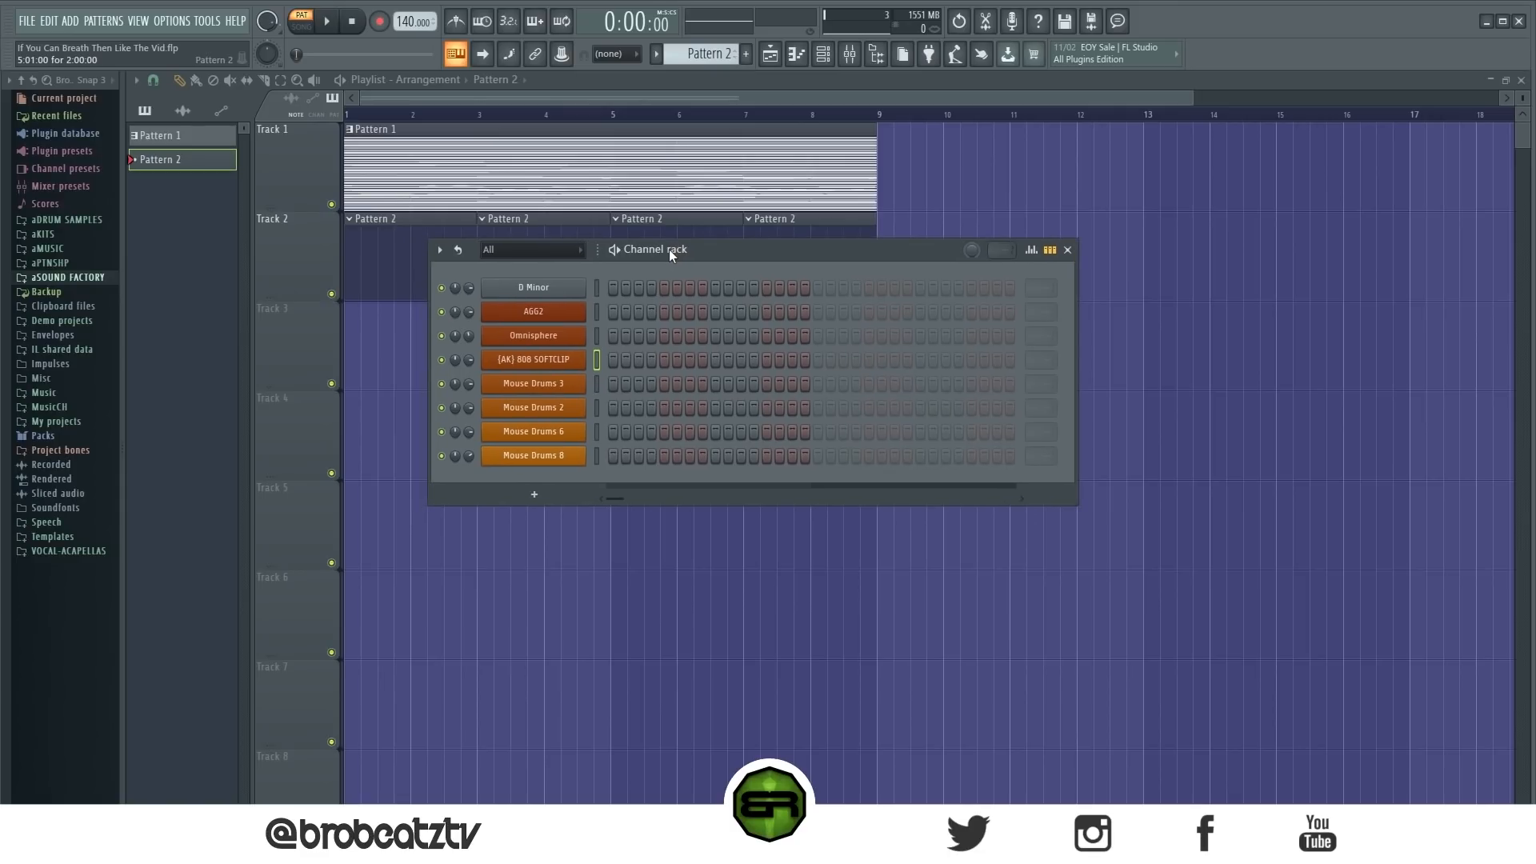
click(596, 385)
drag(668, 255, 635, 289)
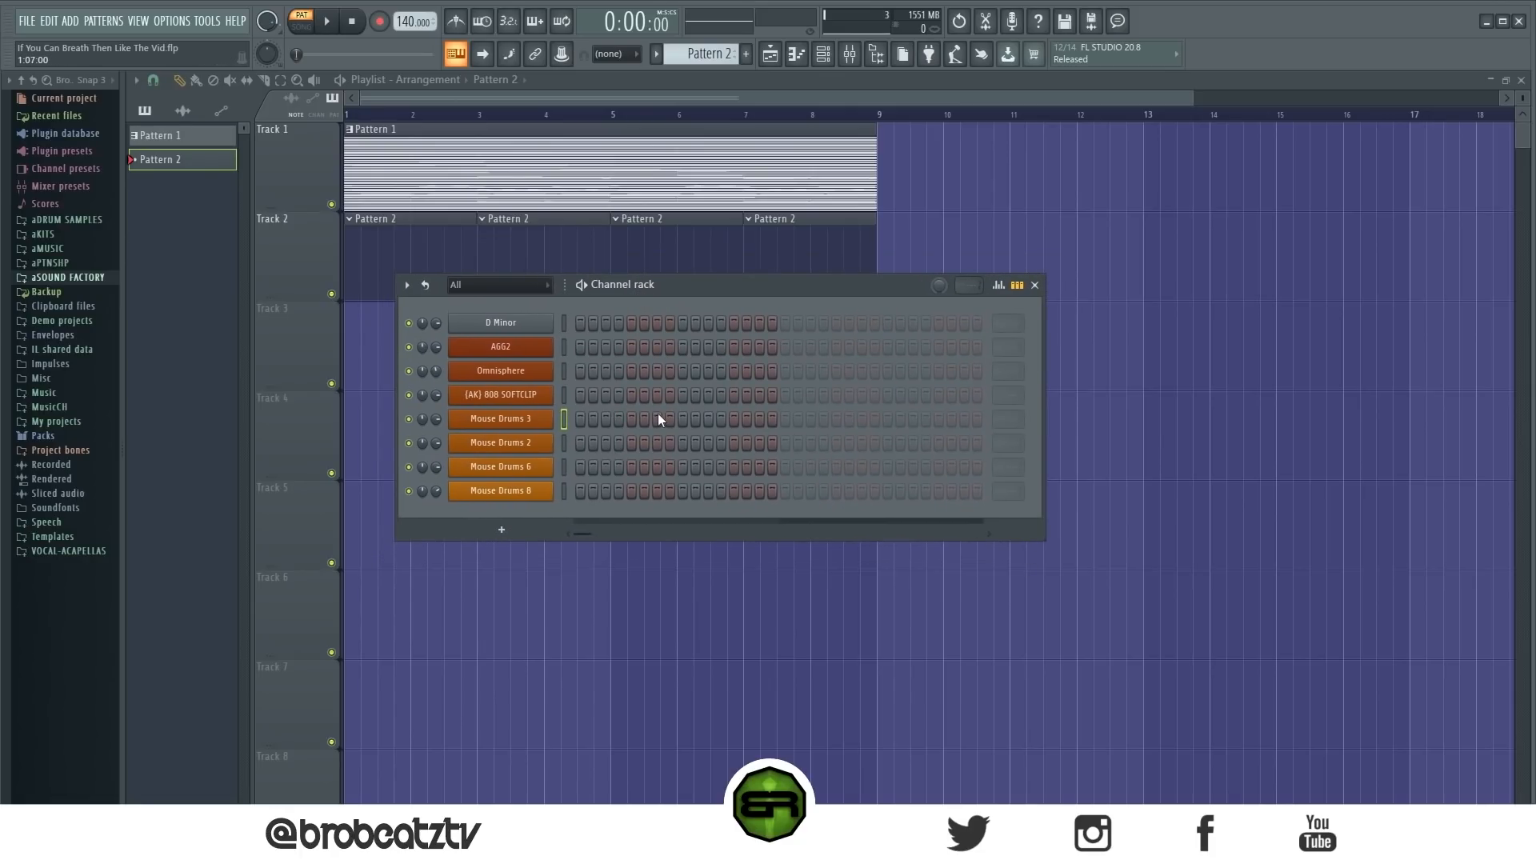
click(678, 419)
click(889, 419)
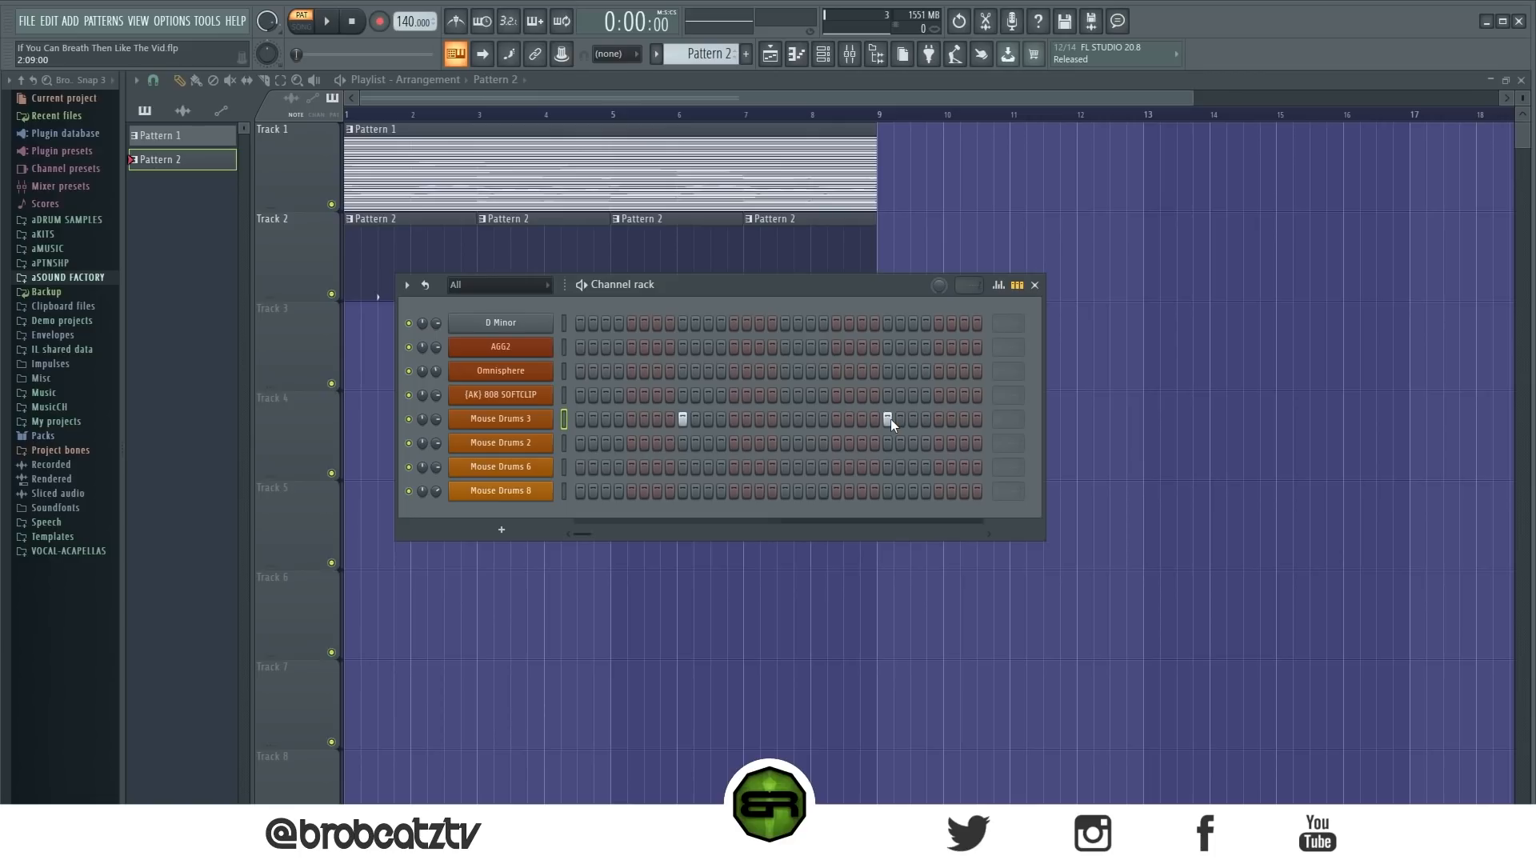
Step: Switch playback to song mode and listen to the arrangement from the start
click(313, 32)
click(313, 32)
key(space)
key(space)
click(301, 27)
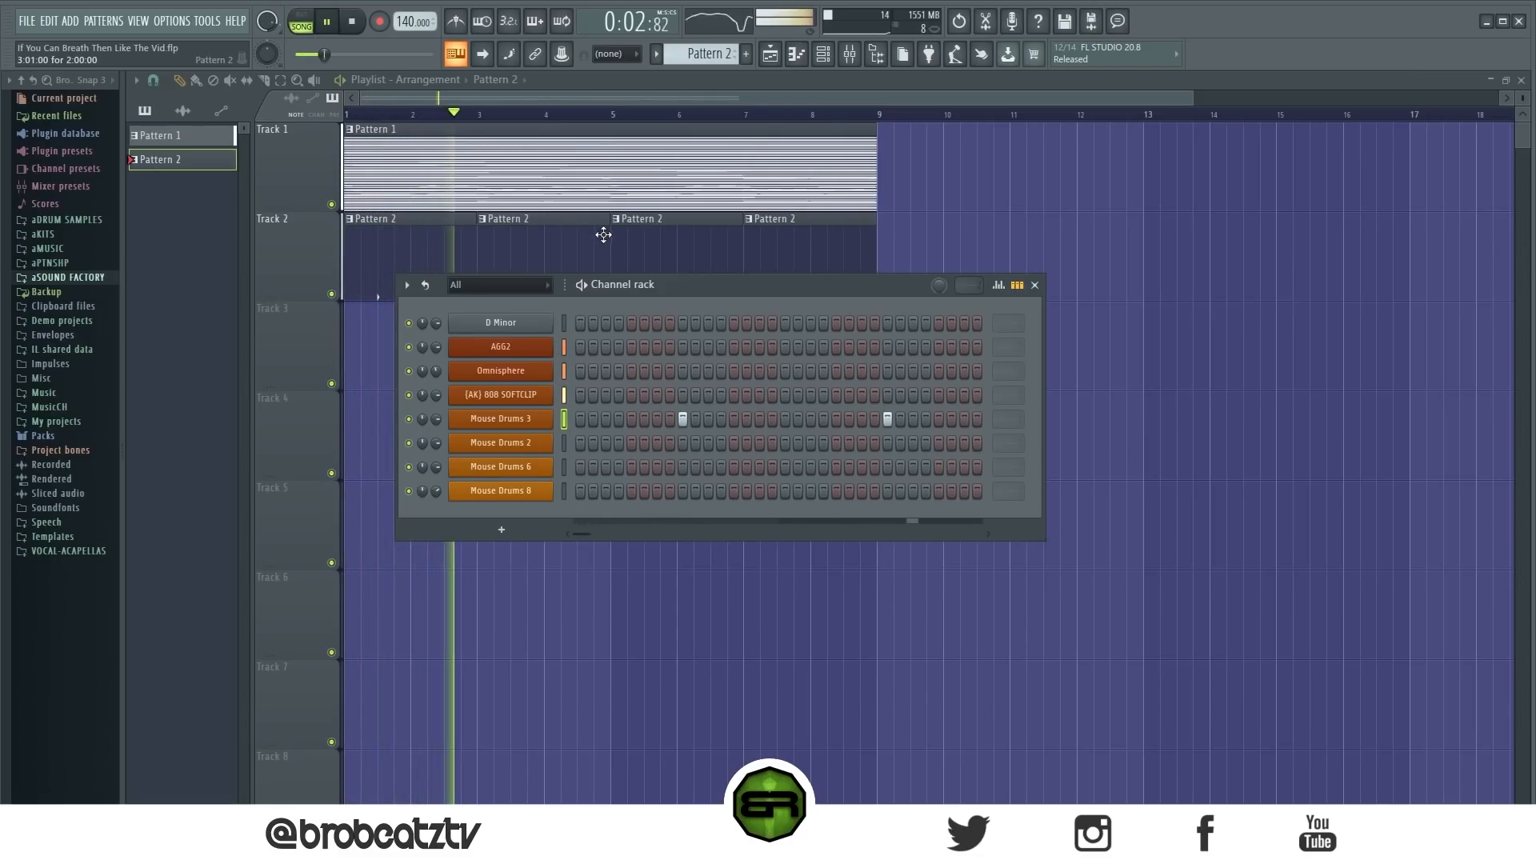
key(space)
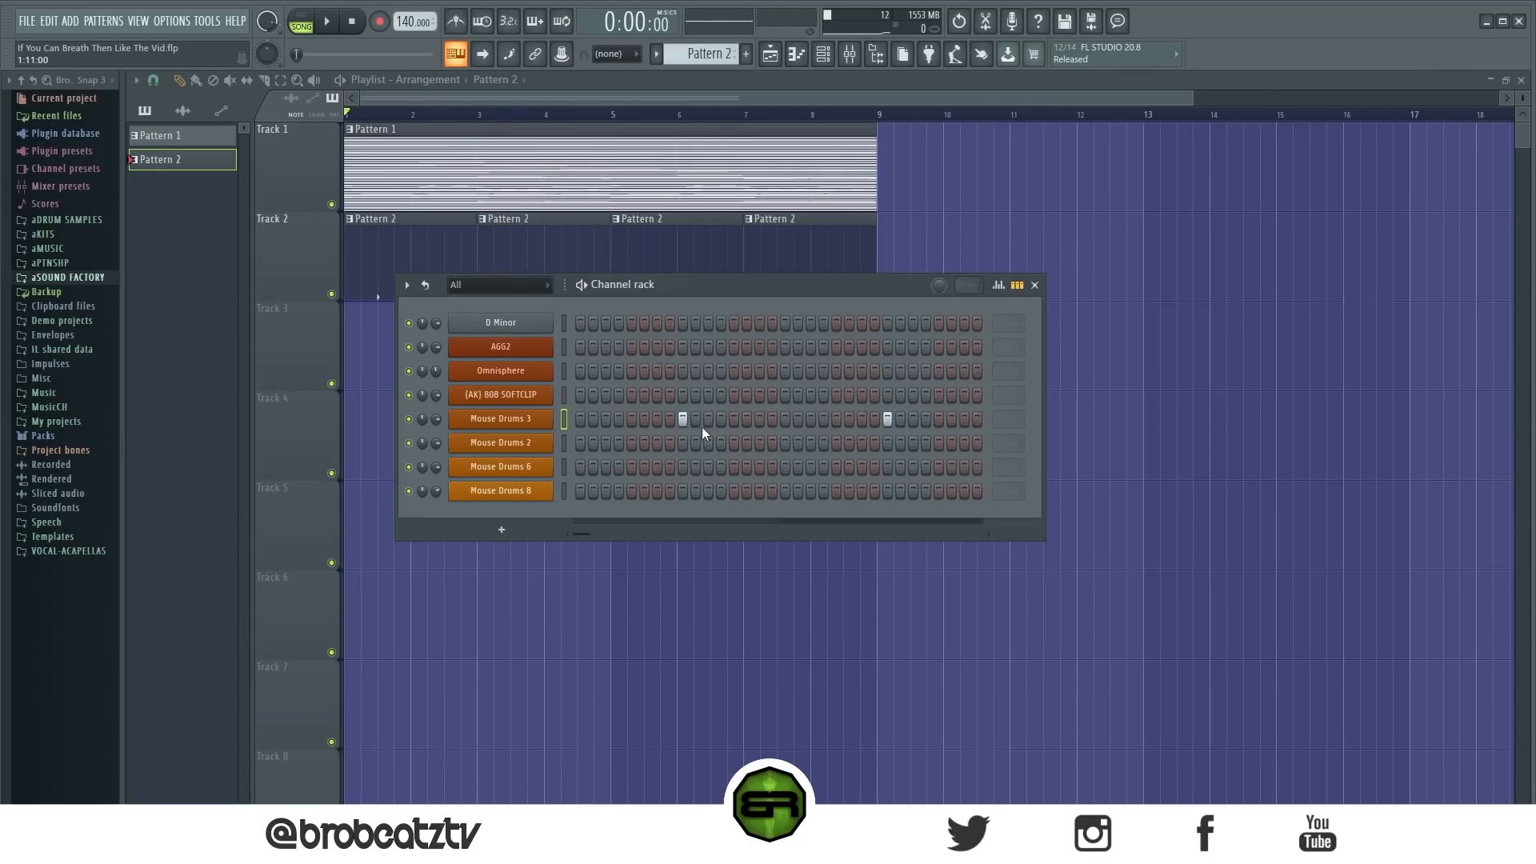
Step: Place Mouse Drums 2 hits on steps 9, 15, 25 and 32 and start playing the arrangement
click(682, 442)
click(759, 442)
click(977, 443)
key(space)
Step: Place Mouse Drums 6 hits on steps 3, 19 and 31 while the arrangement plays
click(964, 466)
click(810, 467)
click(605, 466)
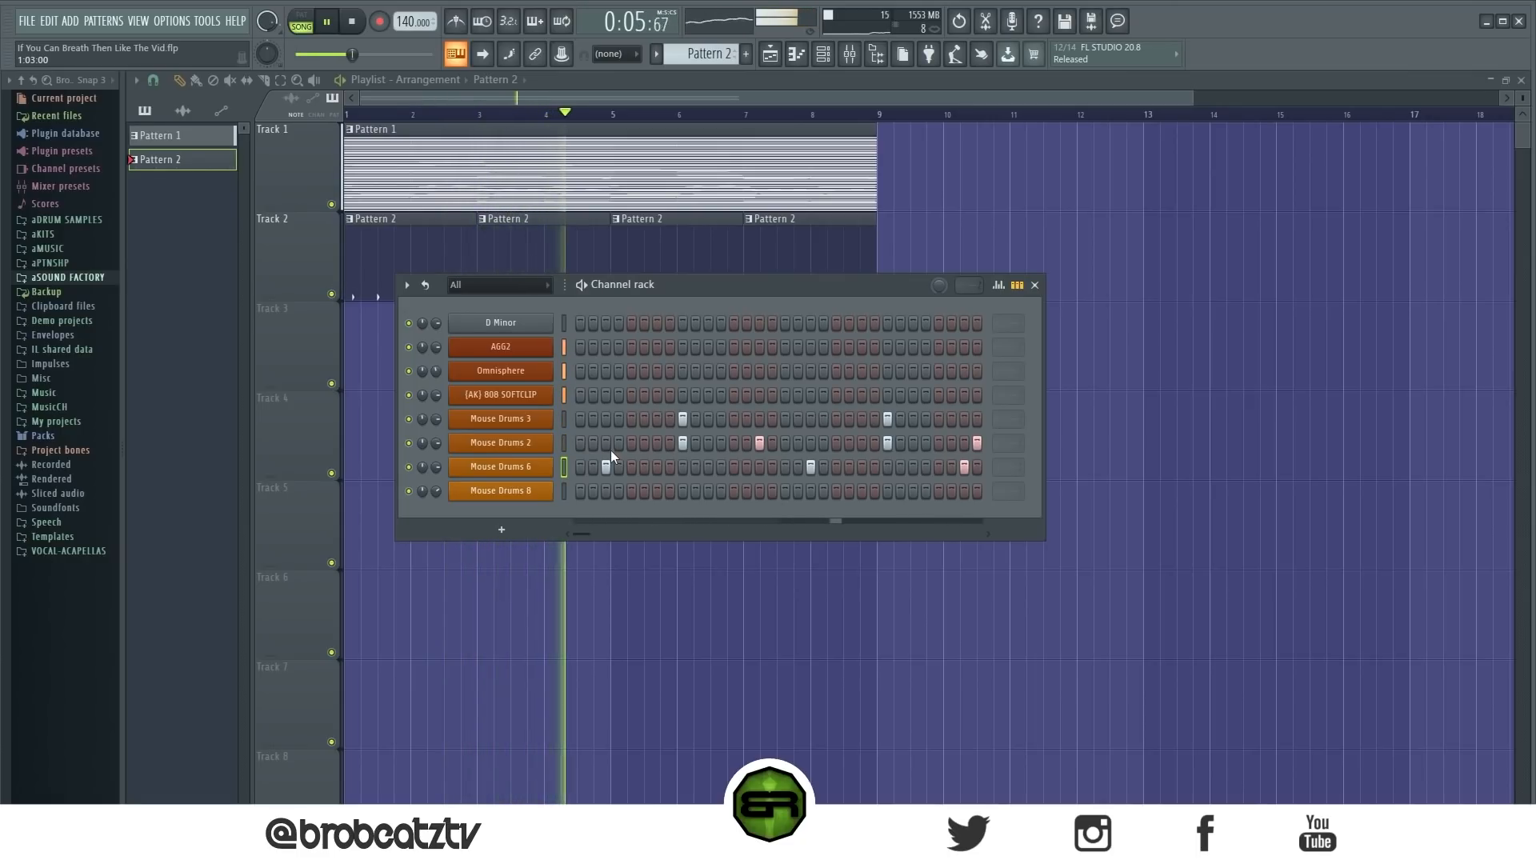
Step: Open the Mouse Drums 8 channel's piano roll, stop playback and audition its C5 key
right_click(532, 491)
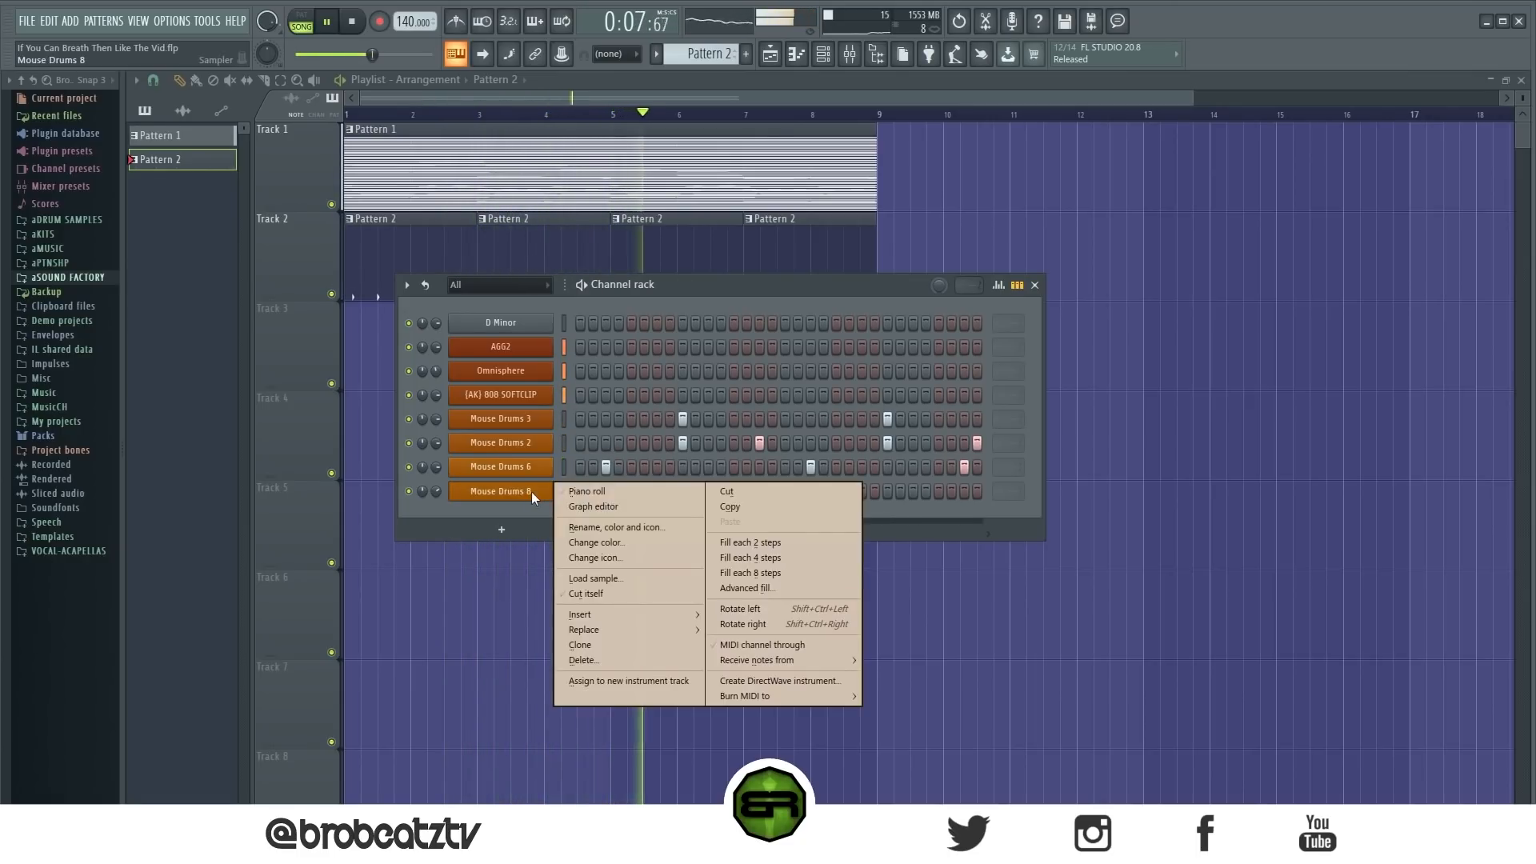
click(558, 494)
key(space)
scroll(267, 116, up, 5)
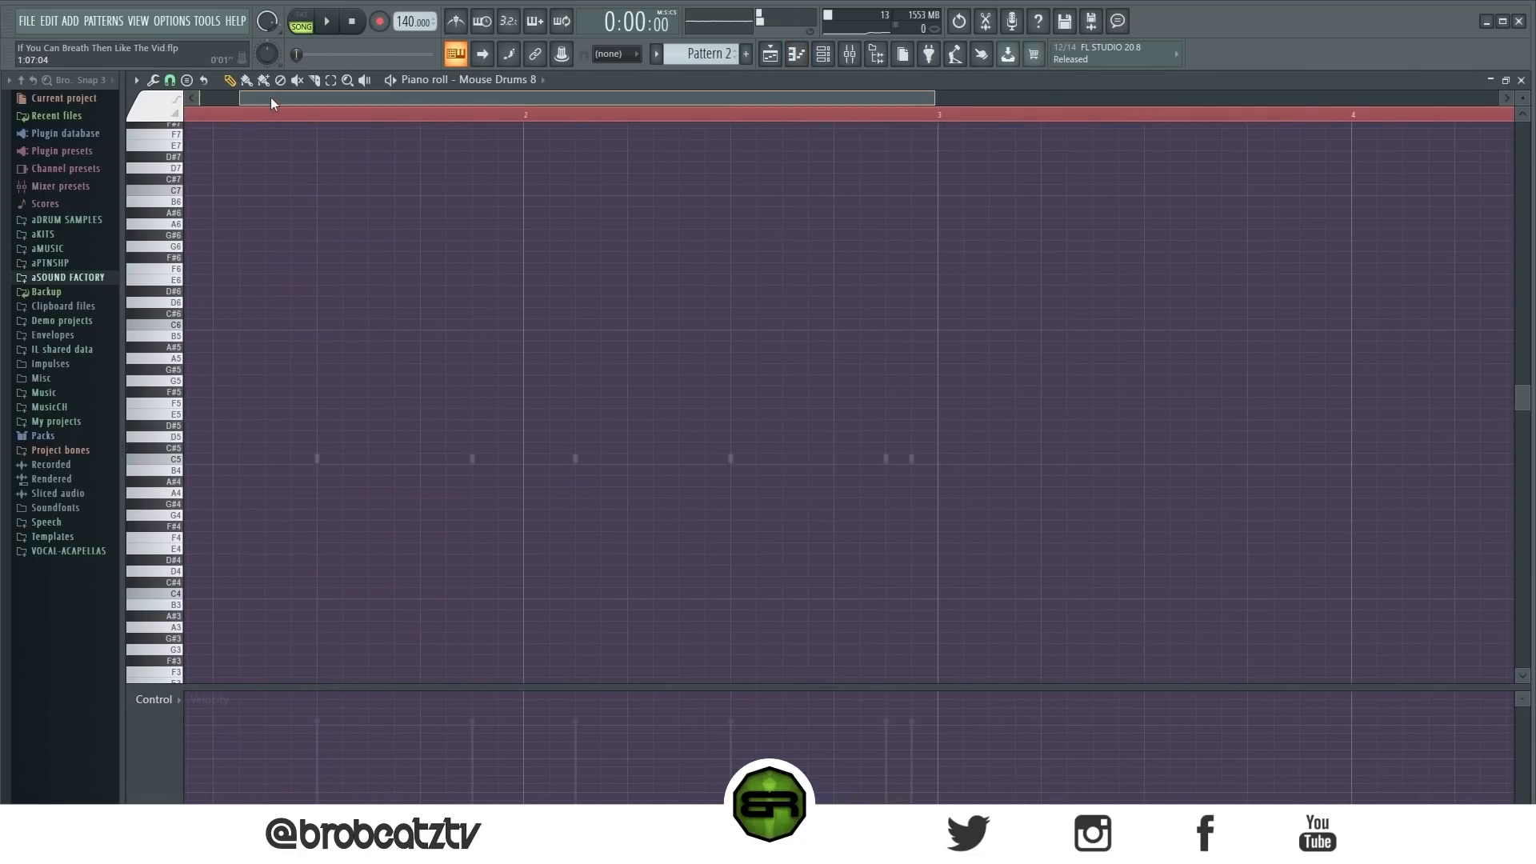
click(174, 461)
click(174, 460)
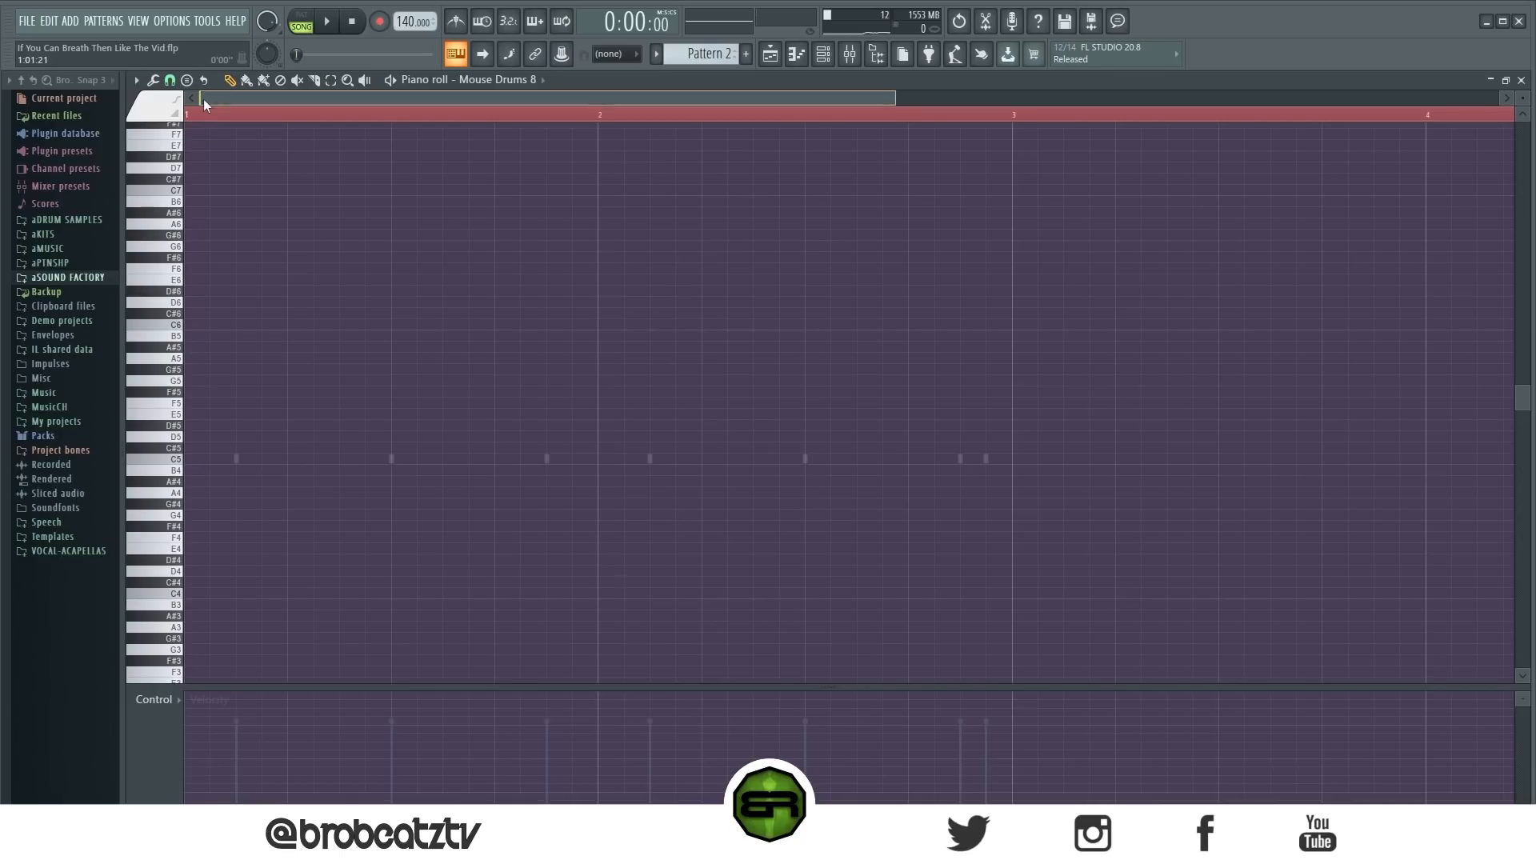
Step: Draw a two-step C5 note at the start of bar 1, chop it into four short hits and ramp their velocities upward
click(201, 459)
drag(260, 459, 93, 471)
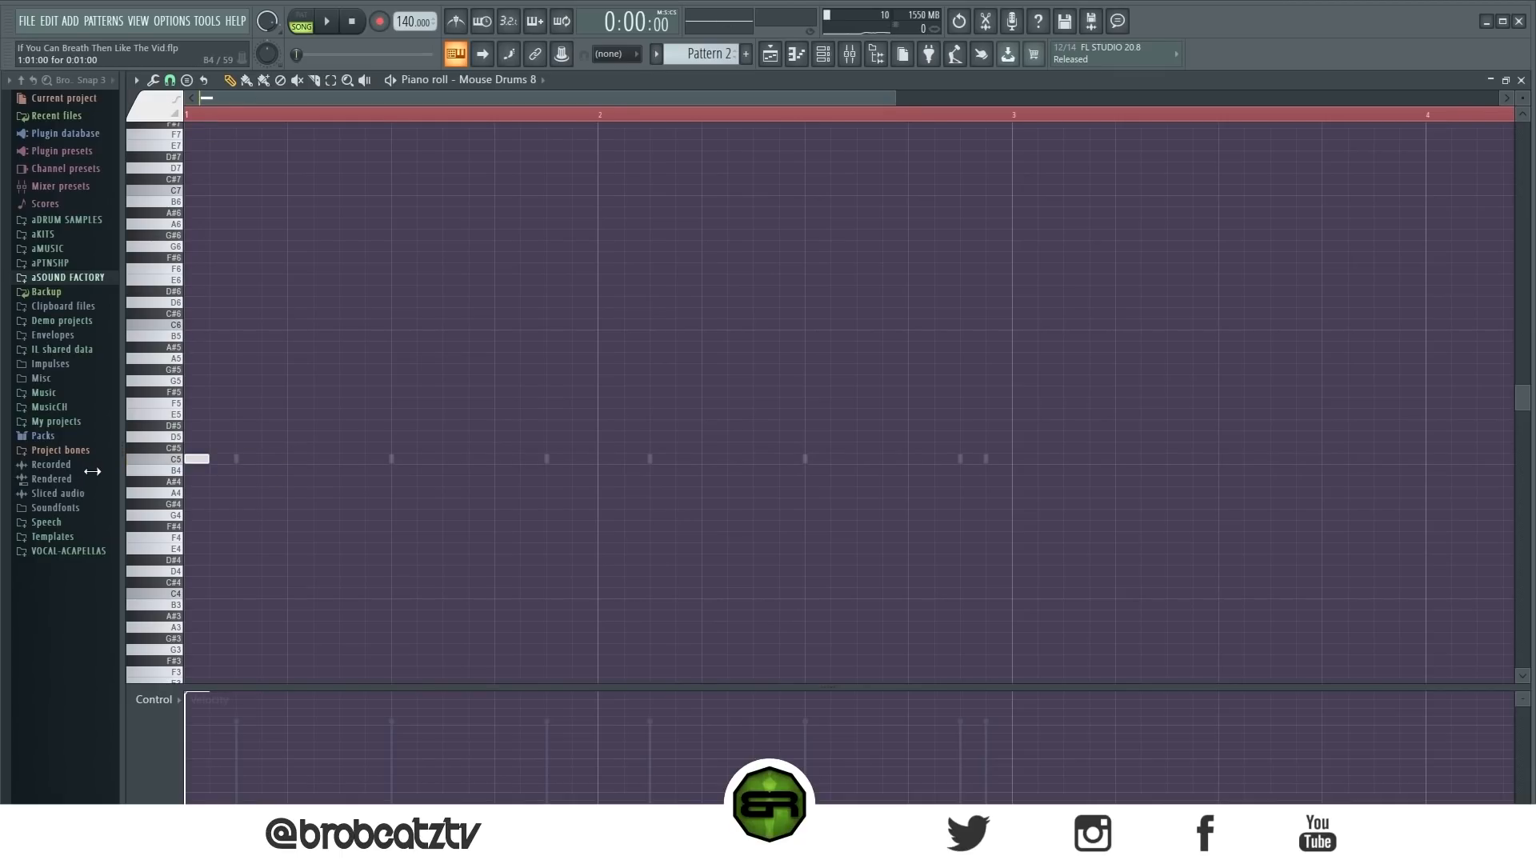
drag(203, 473, 237, 470)
key(ctrl+u)
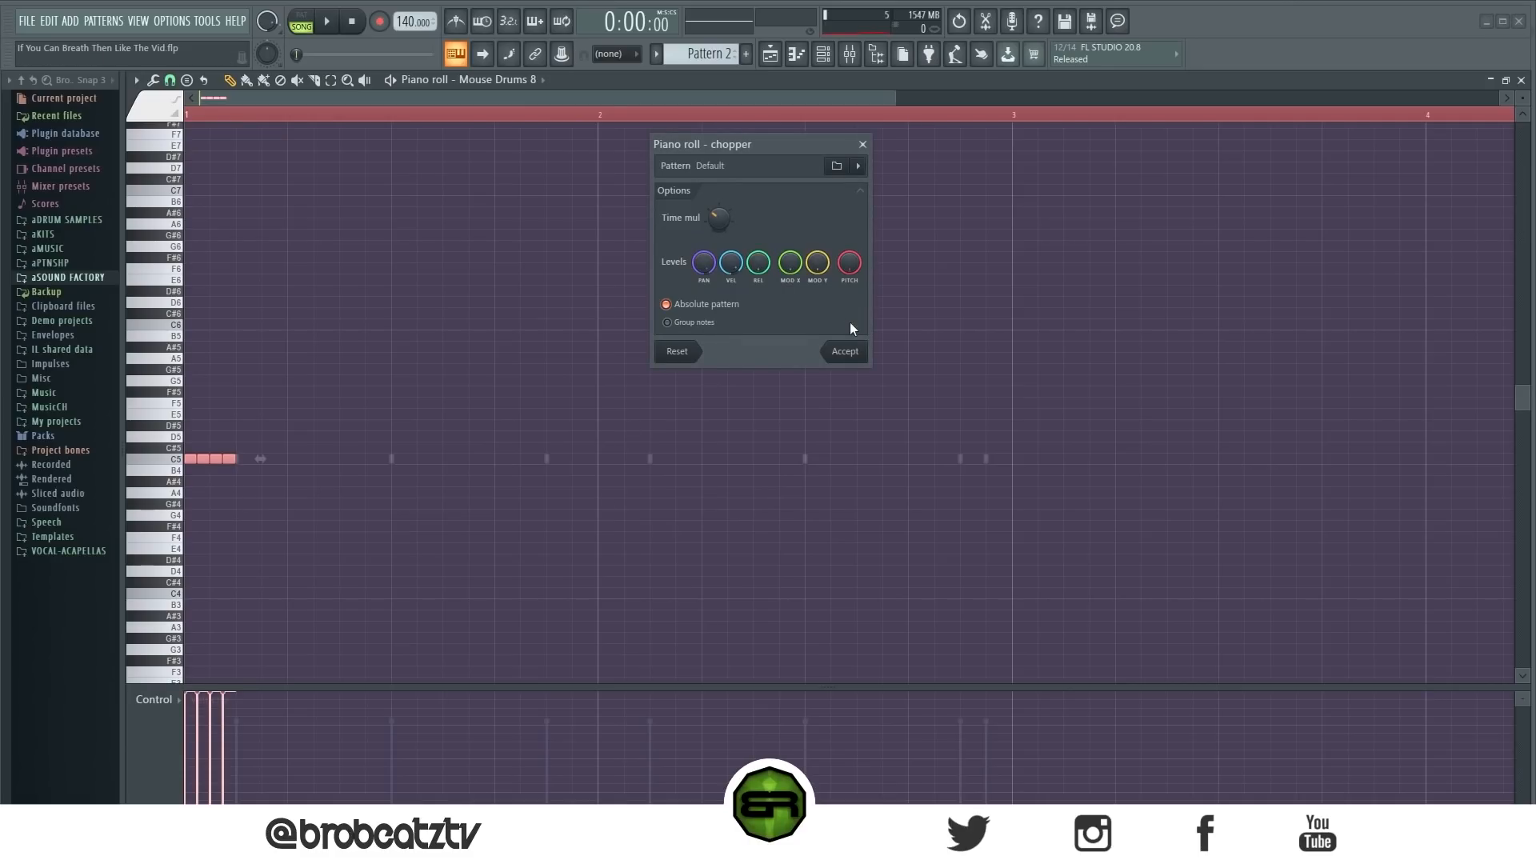
click(845, 351)
drag(228, 714, 192, 724)
Step: Add one-step C5 hits on steps 3, 5, 7, 9 and 11 of bar 1 and vary the velocities of the later hits
click(271, 458)
drag(282, 457, 254, 458)
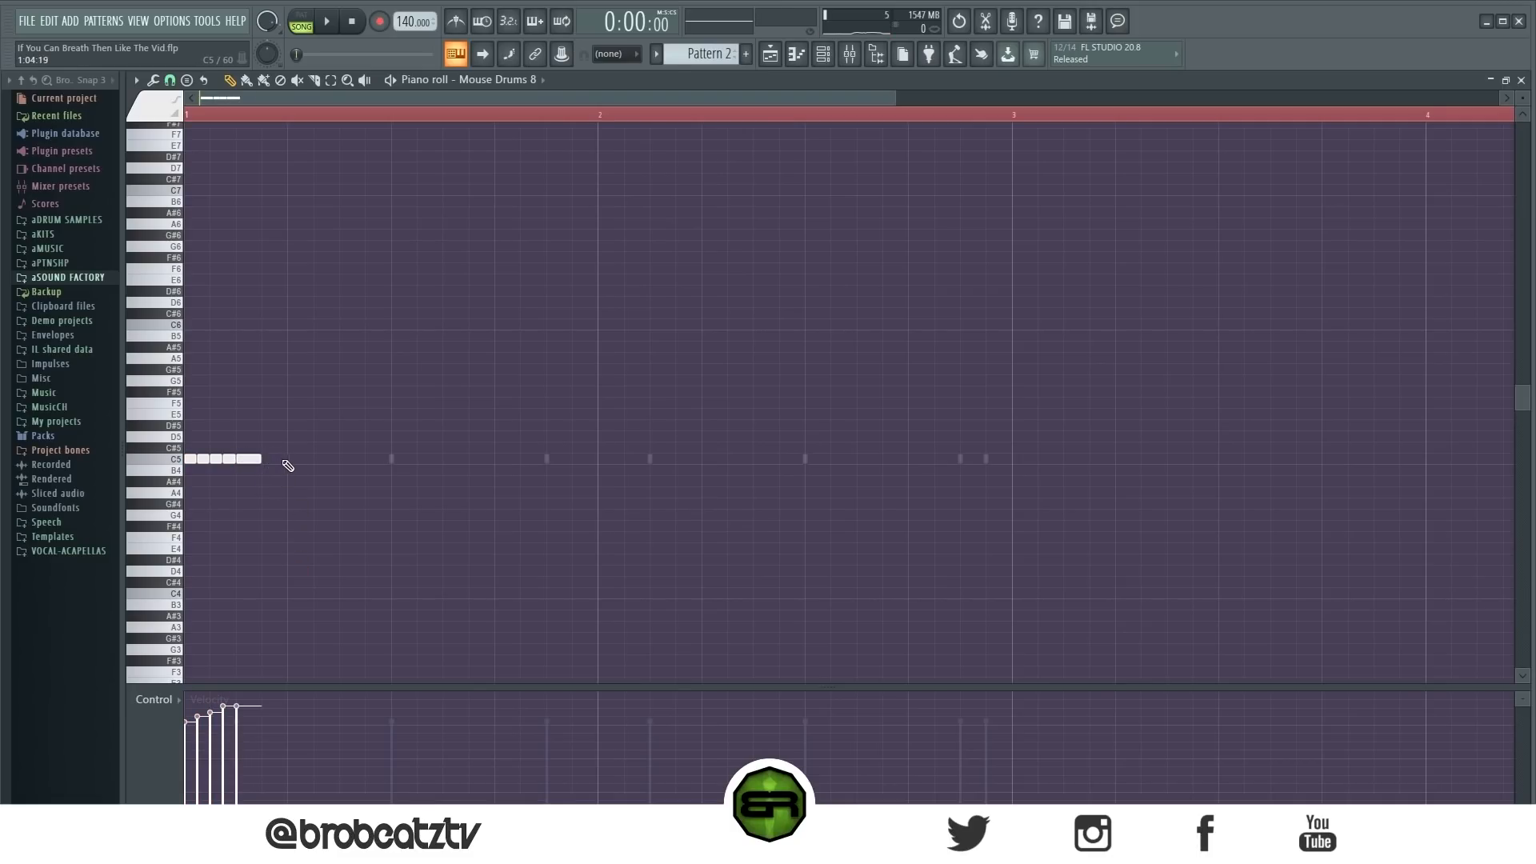
click(292, 459)
click(344, 459)
click(396, 459)
click(447, 460)
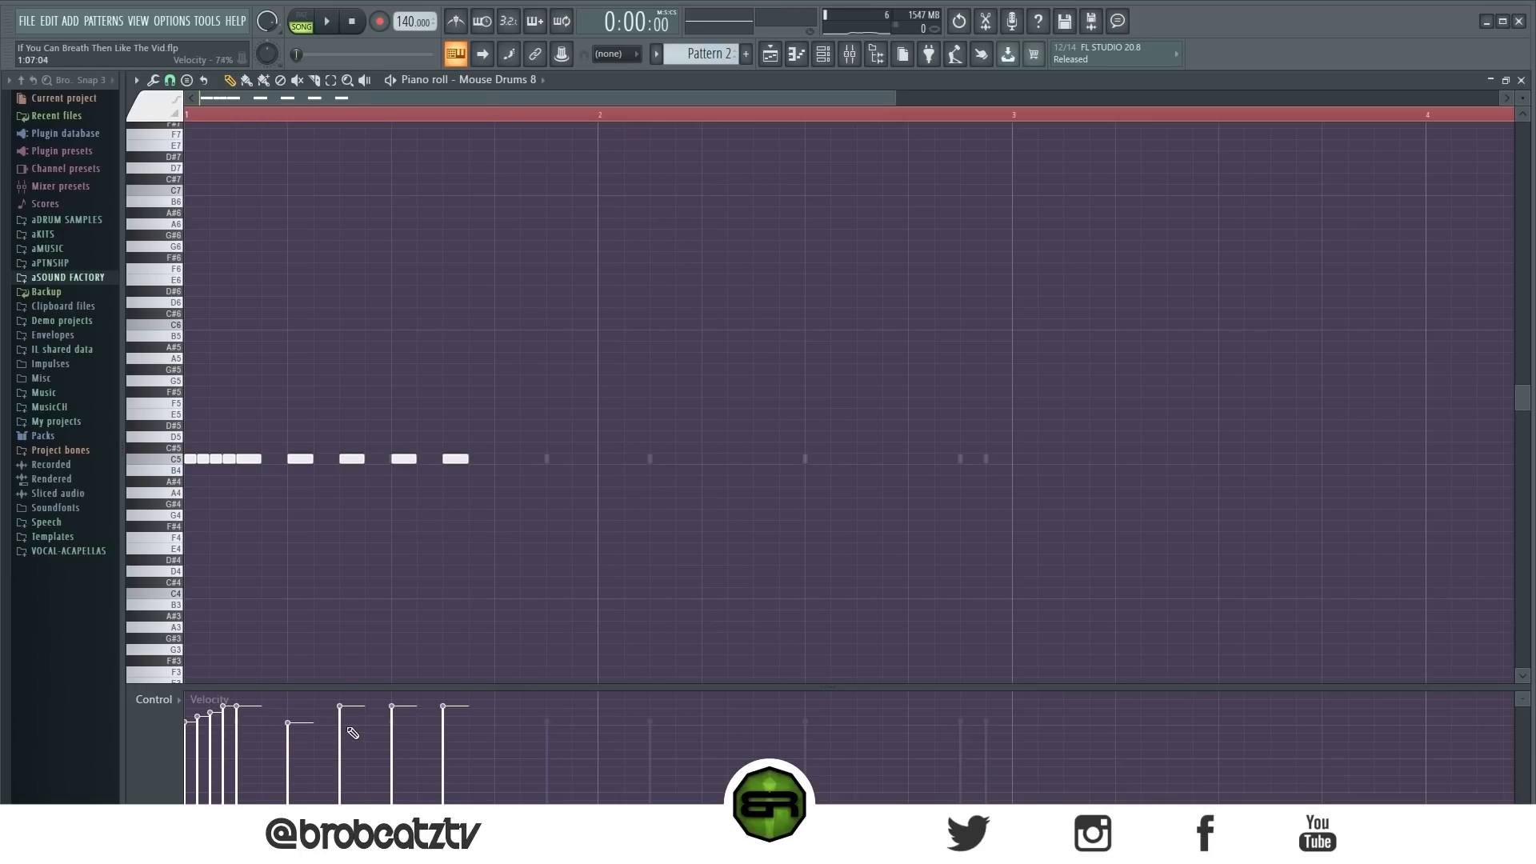
drag(391, 733, 445, 737)
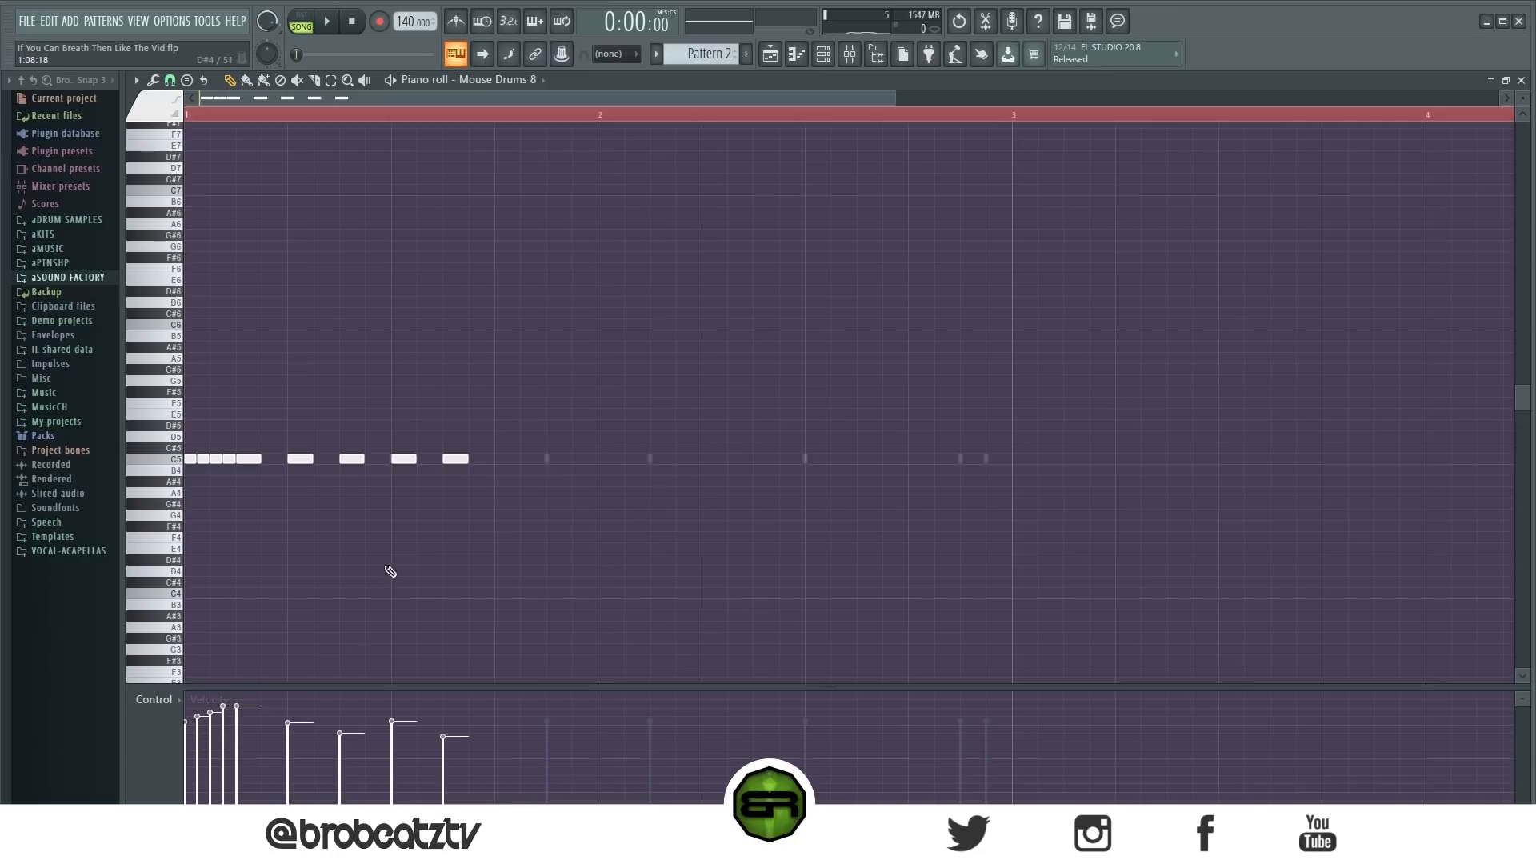
Step: Duplicate the bar 1 C5 hits into bar 2 and clear the selection
drag(487, 443, 289, 474)
drag(595, 421, 669, 485)
ctrl+click(592, 507)
Step: Add C5 hits on steps 13 and 15 and F#4 hits near steps 13 and 16 of bar 1, then copy all four to bar 2
click(502, 460)
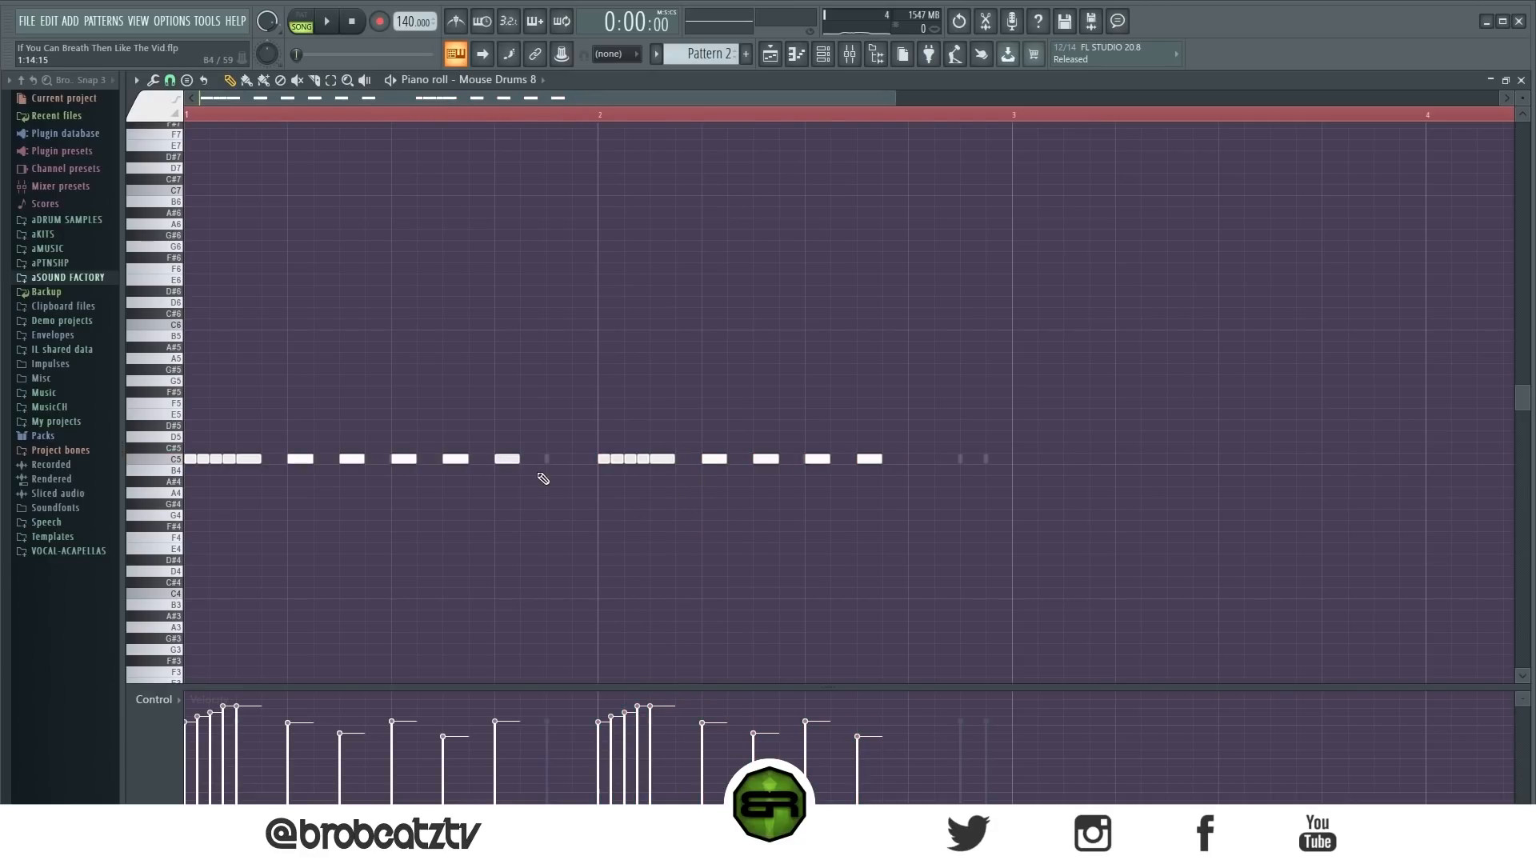
click(549, 460)
click(506, 526)
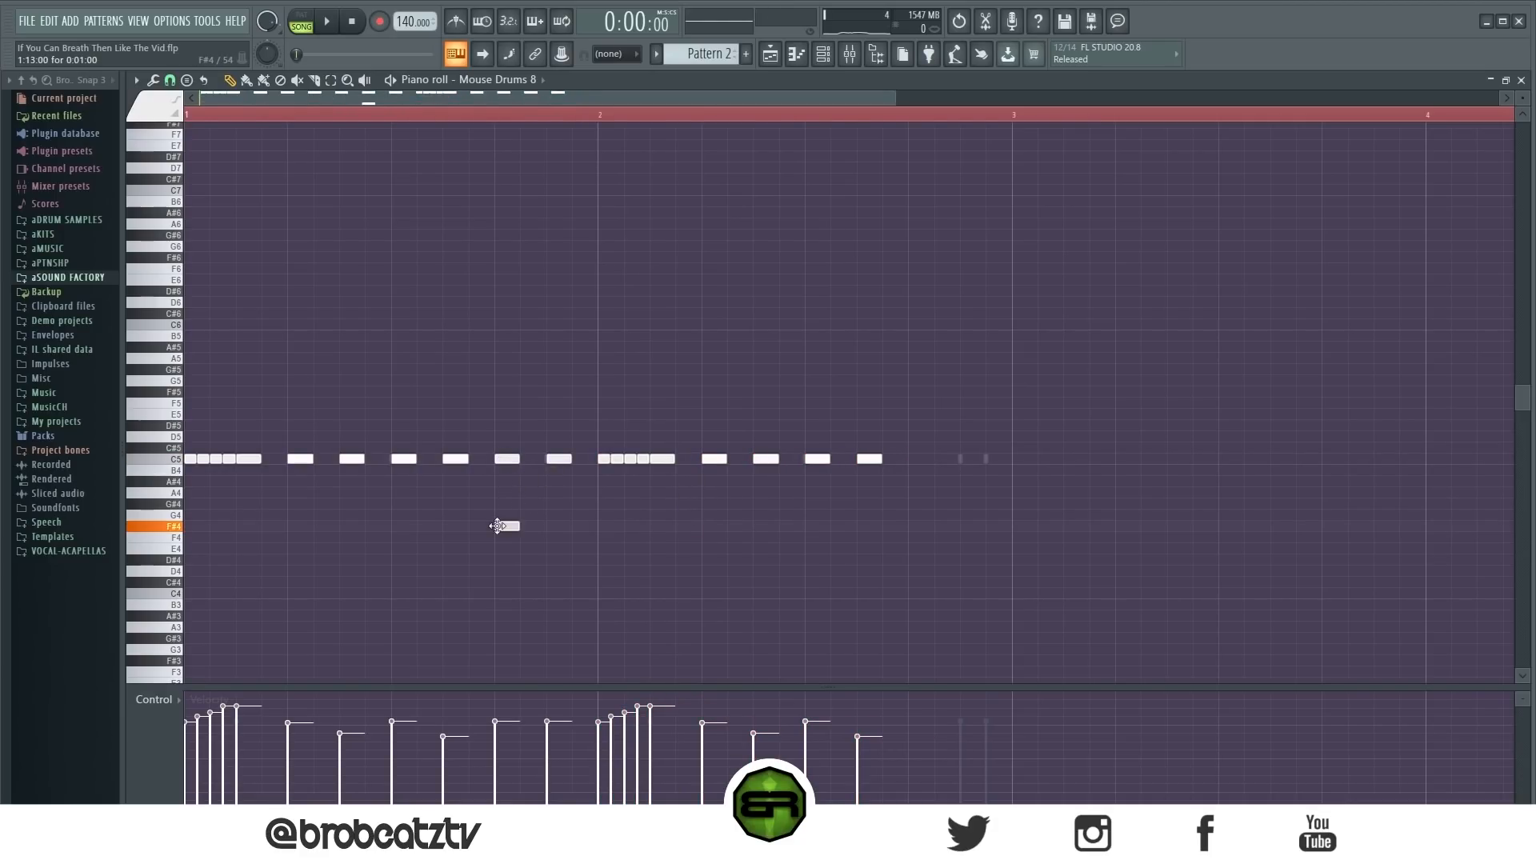
click(573, 526)
drag(575, 449, 497, 544)
mouse_move(510, 459)
mouse_down()
mouse_move(883, 477)
mouse_move(915, 461)
mouse_up()
Step: Play the arrangement with the new Mouse Drums 8 pattern, bring up the playlist and channel rack, and stop playback
key(space)
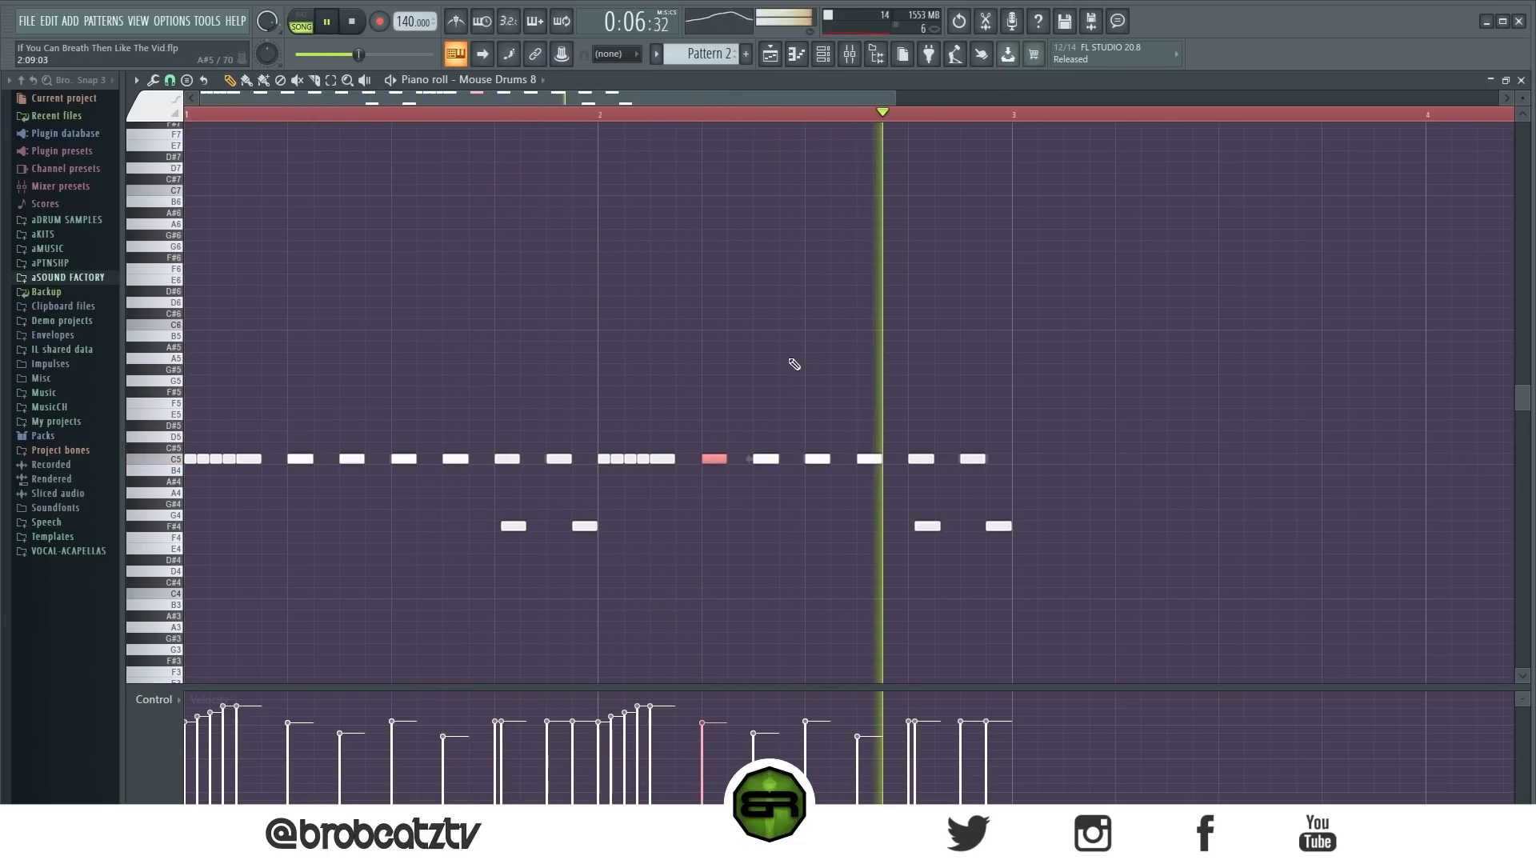
click(776, 58)
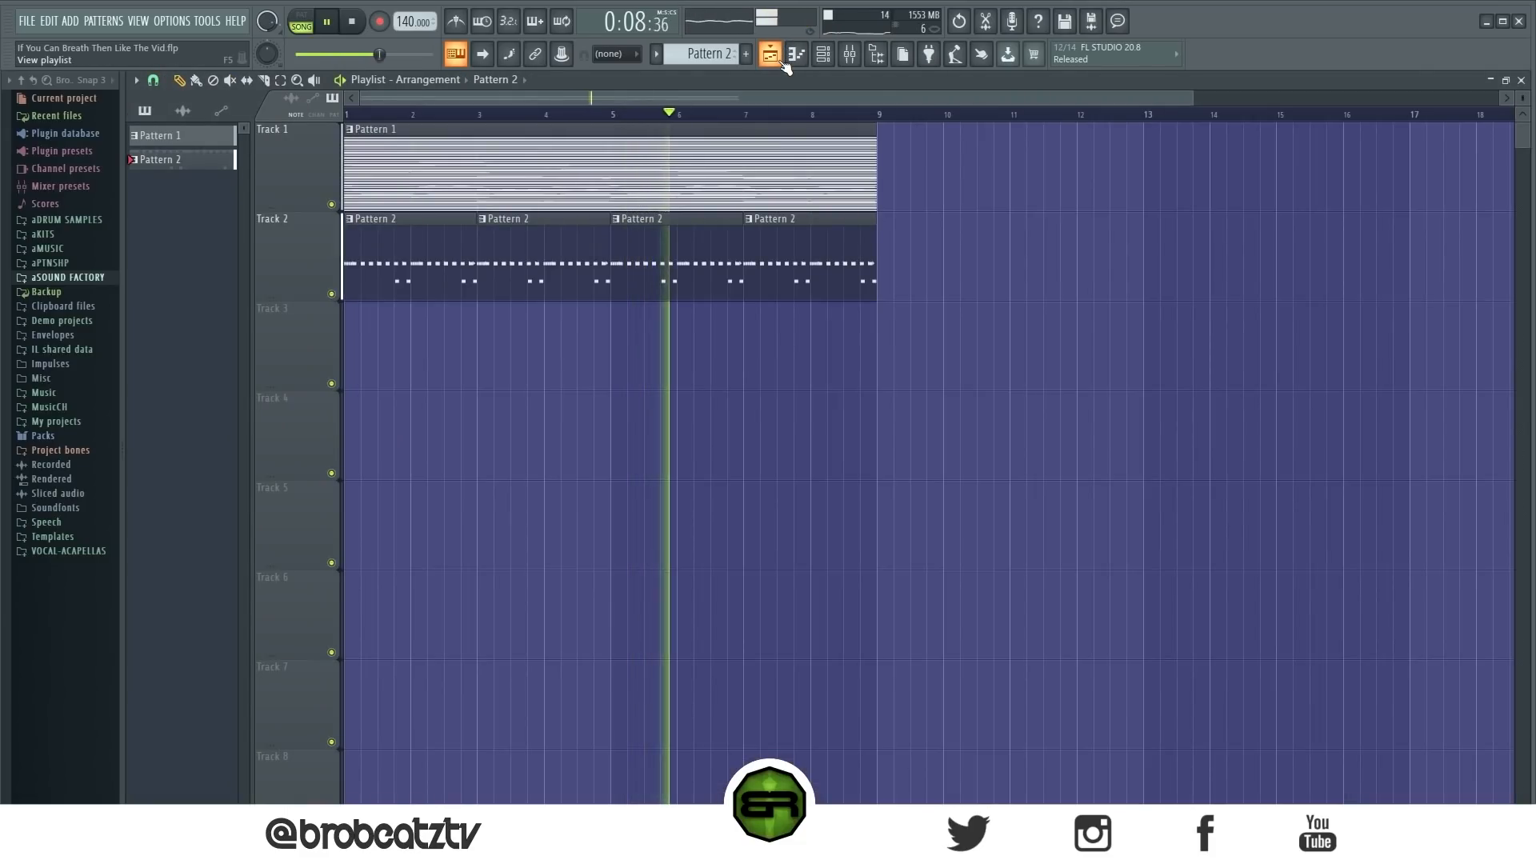
click(823, 53)
key(space)
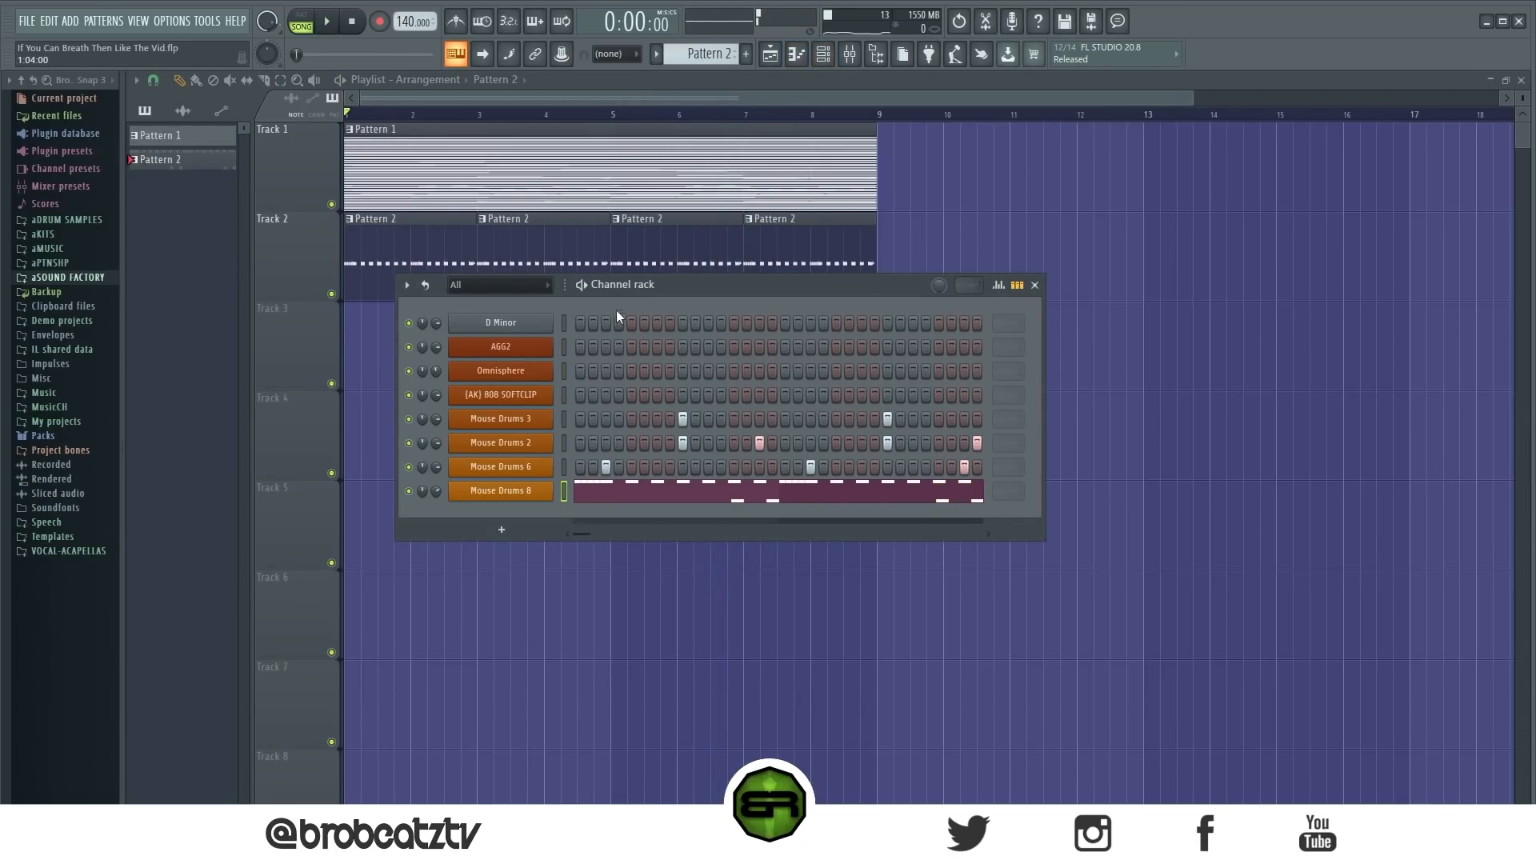
Step: Reposition the channel rack below the playlist clips, then listen to the arrangement from the start and stop playback
drag(630, 284, 609, 329)
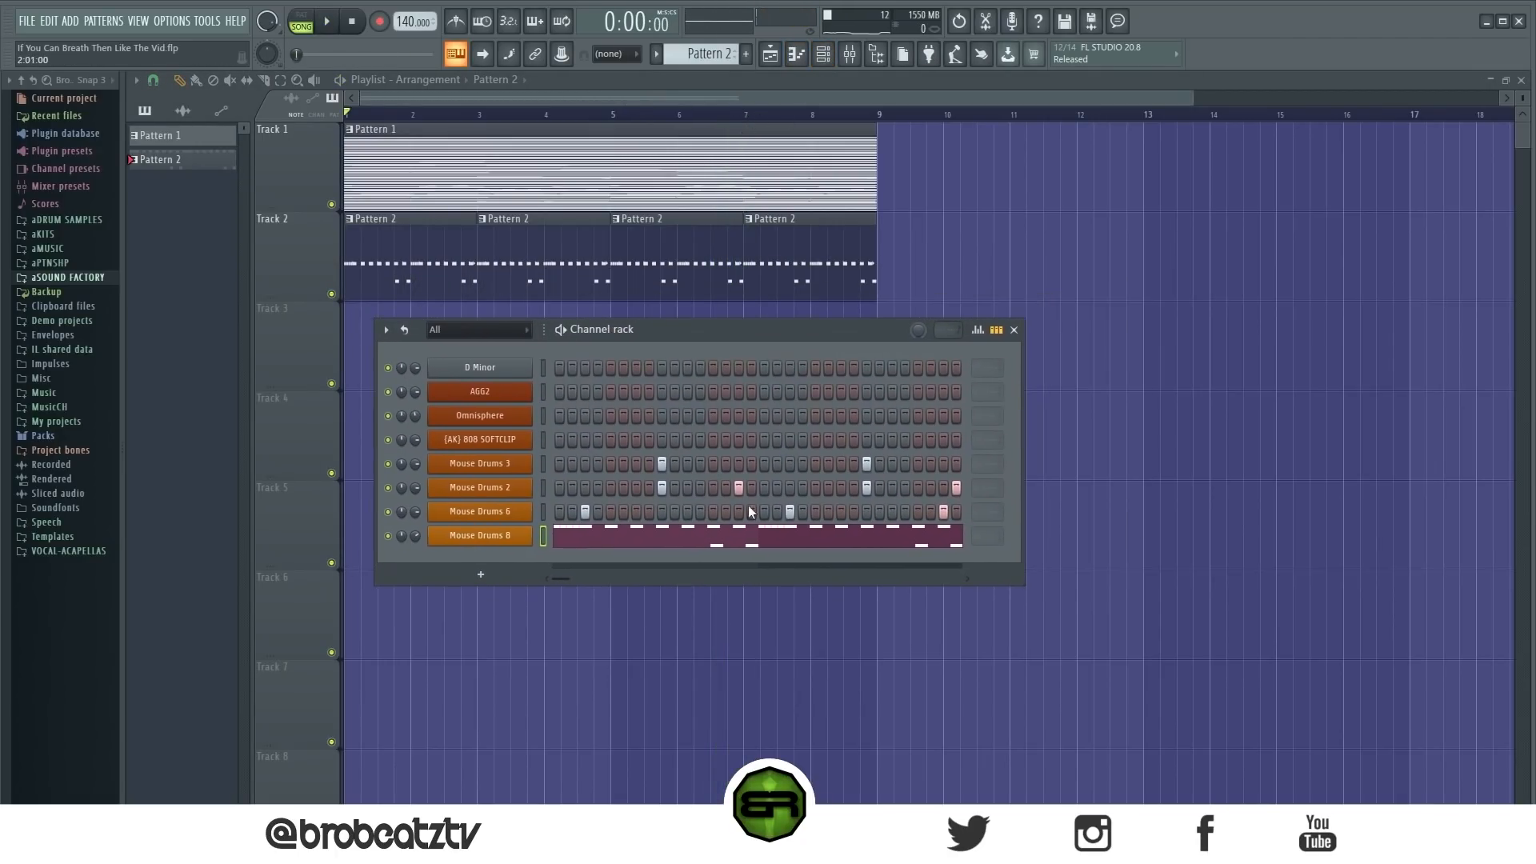
mouse_move(1017, 574)
mouse_down()
mouse_move(1079, 590)
mouse_move(1023, 582)
mouse_up()
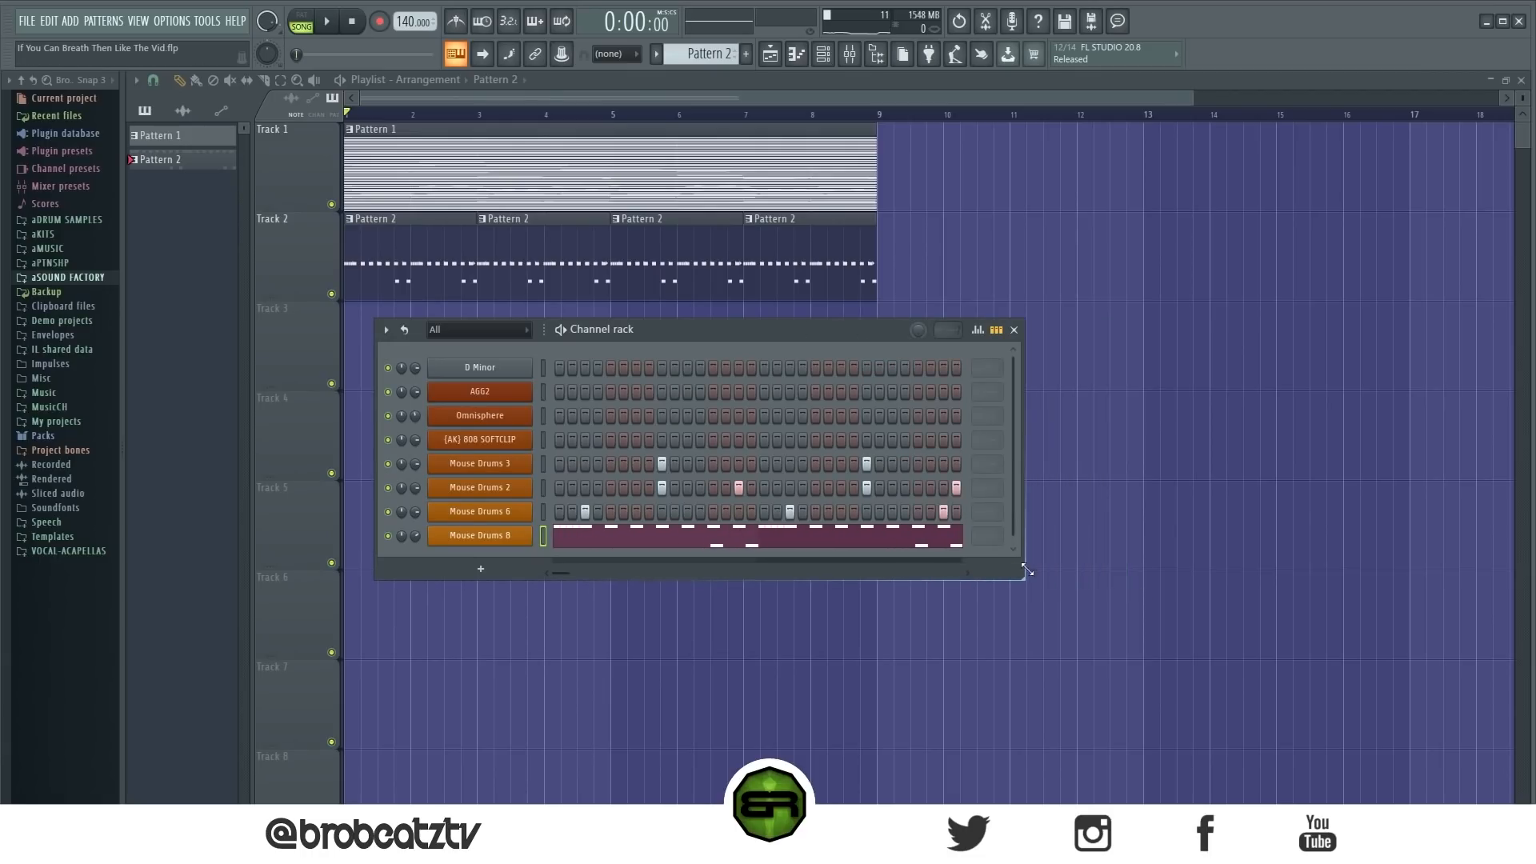
drag(713, 328, 675, 336)
key(space)
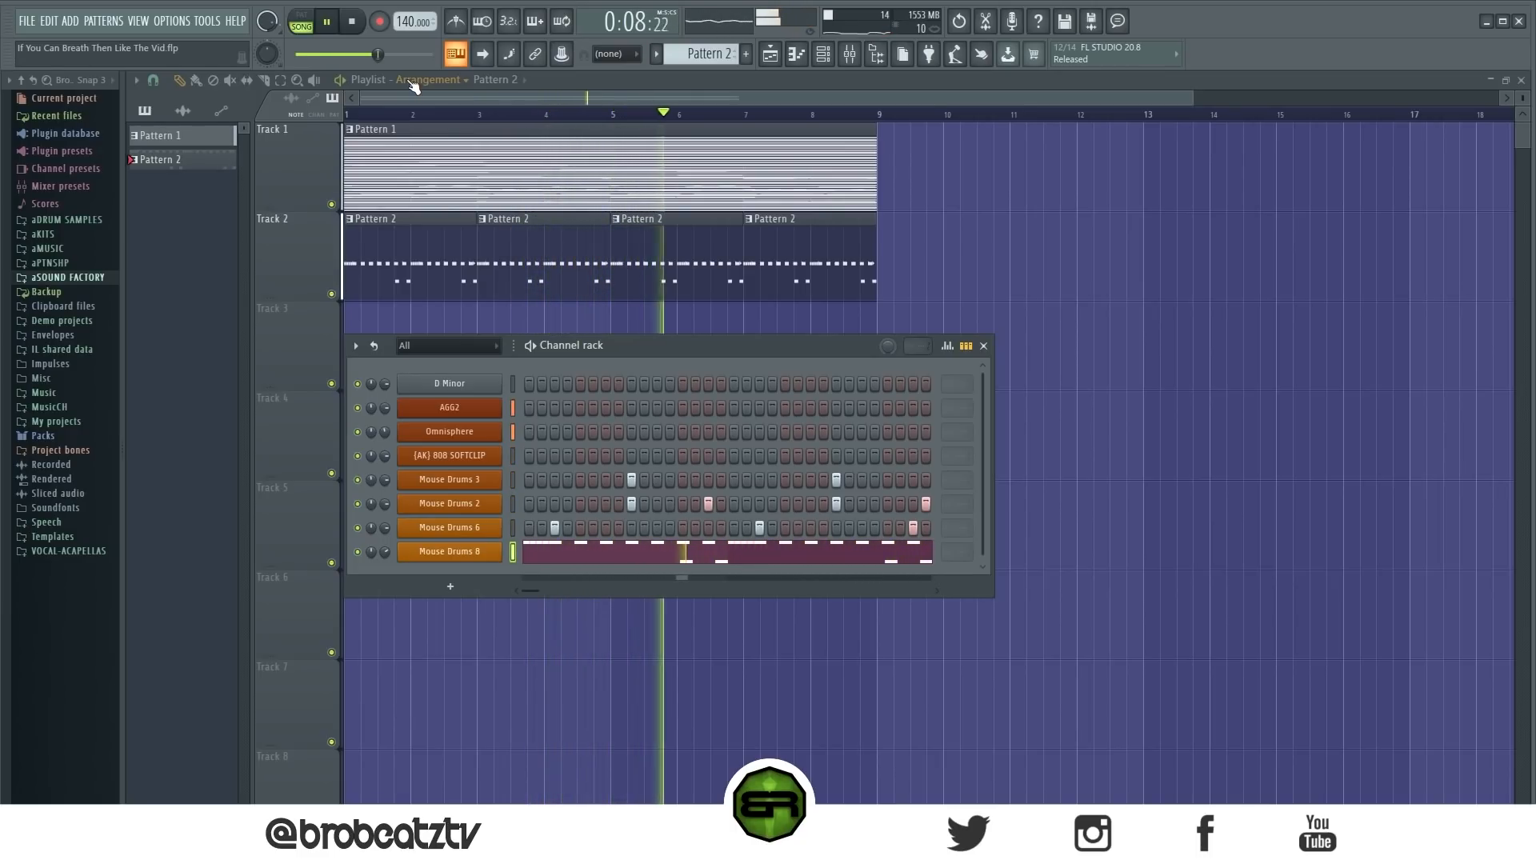
key(space)
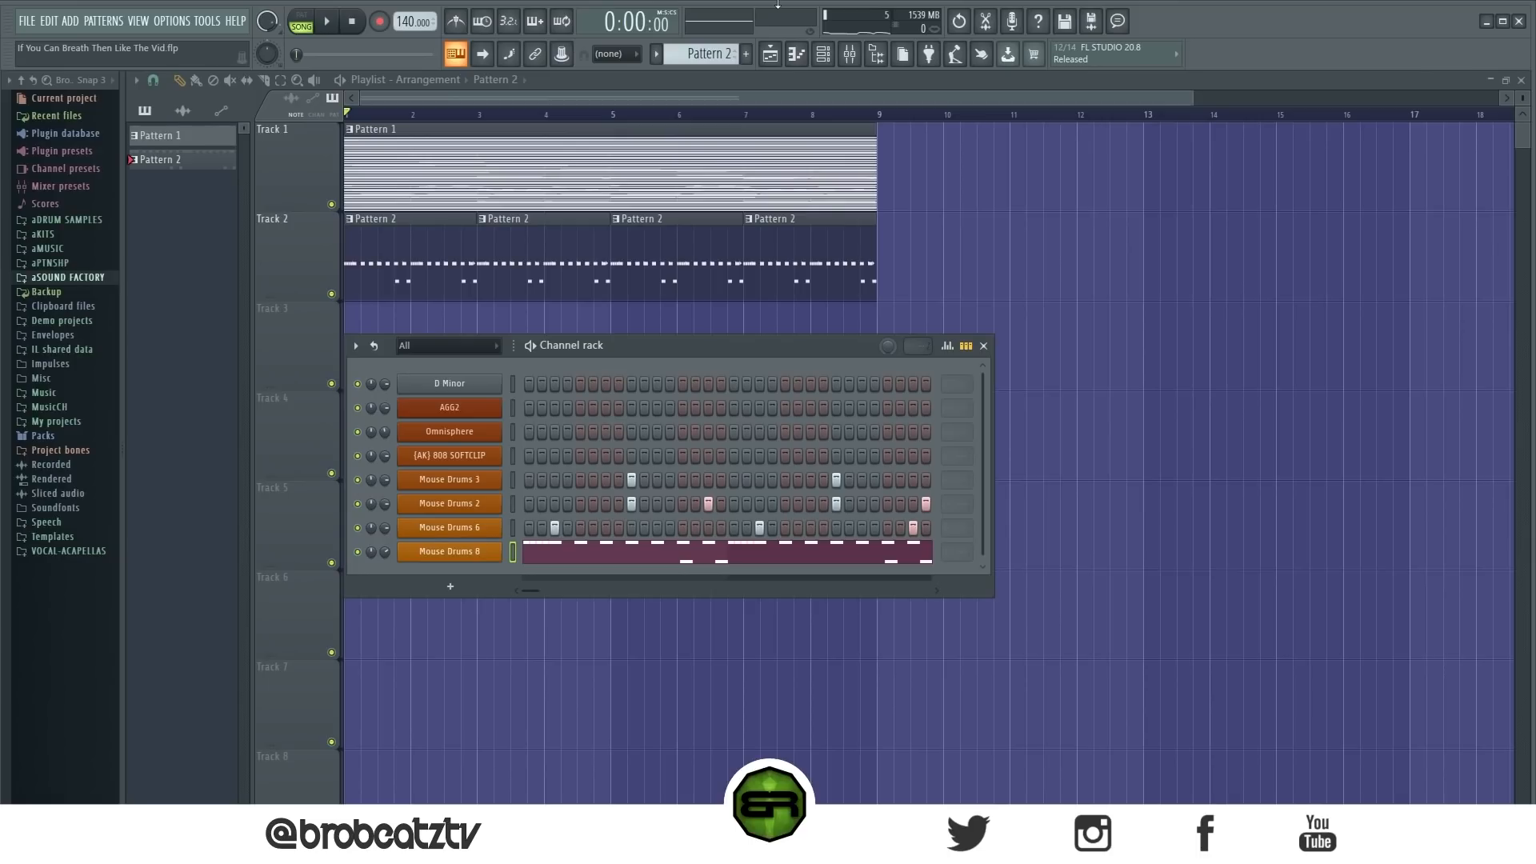
Step: Open the AGG2 piano roll of Pattern 1 and show all eight bars of the melody
click(177, 137)
click(577, 415)
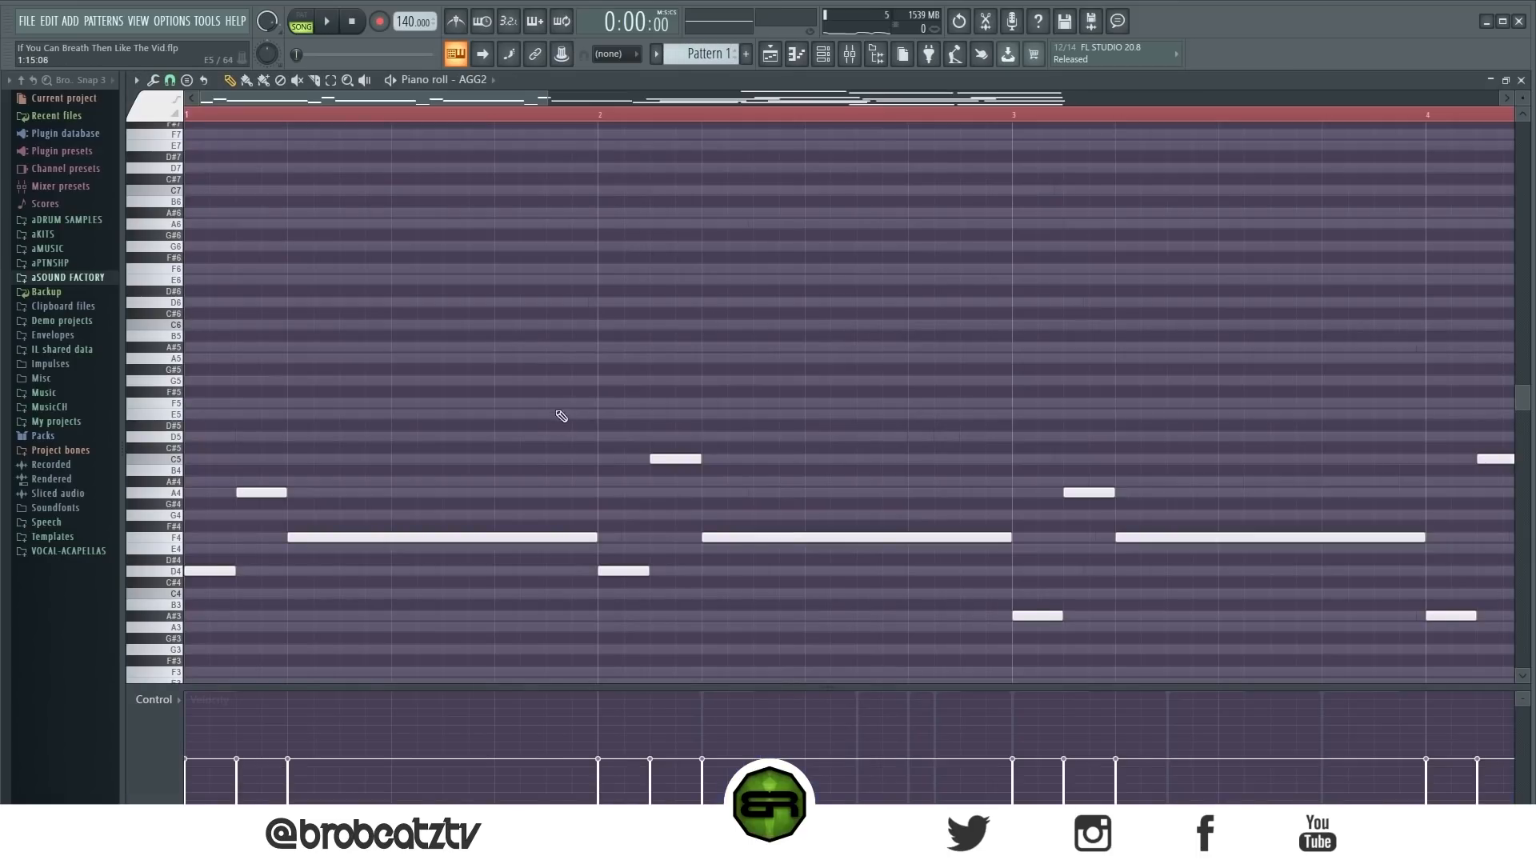
scroll(603, 313, down, 2)
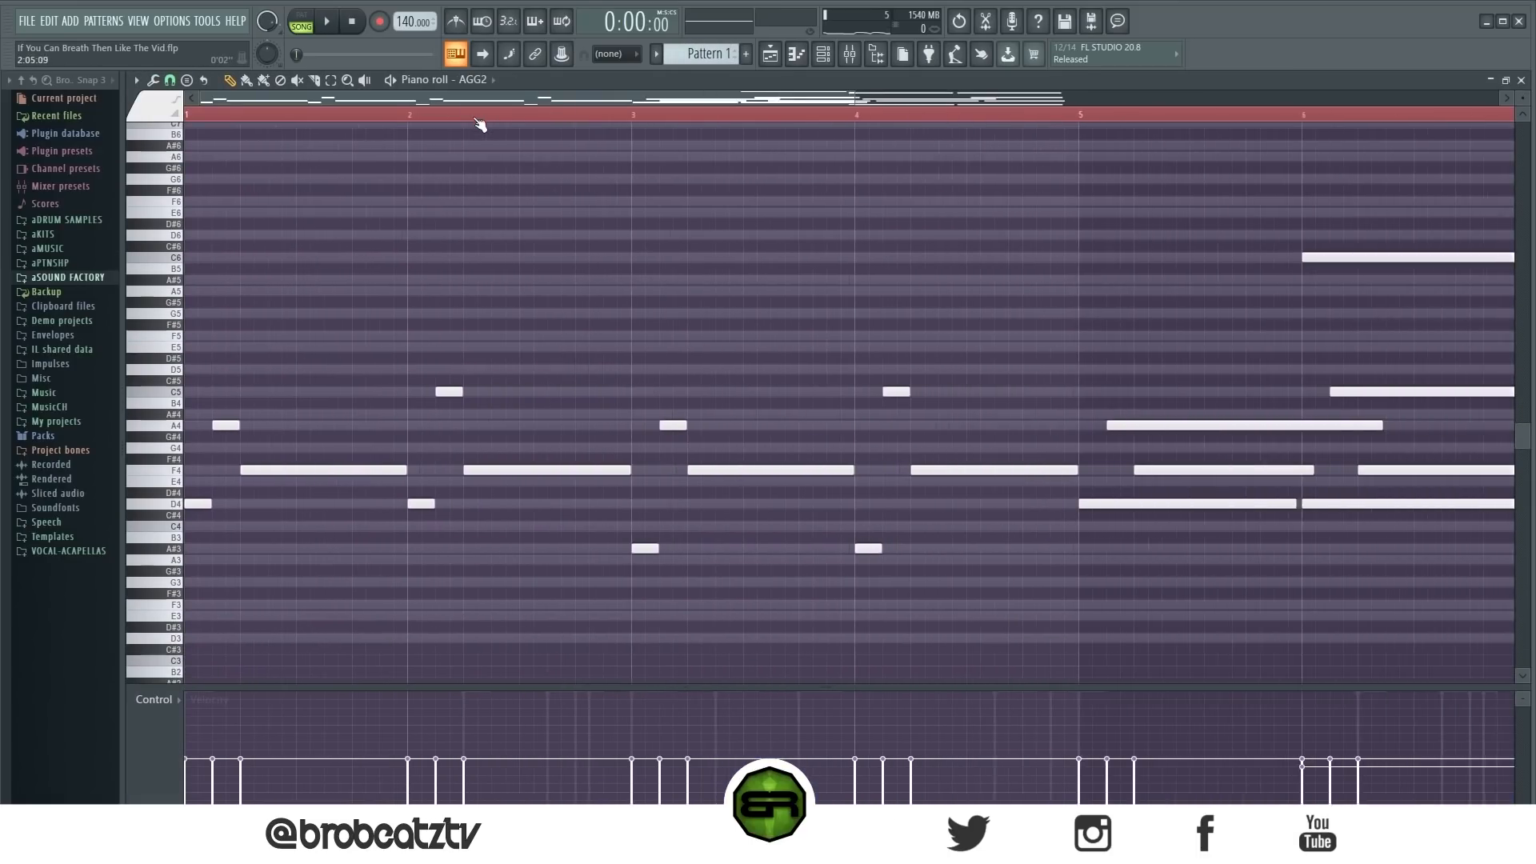
scroll(472, 102, down, 5)
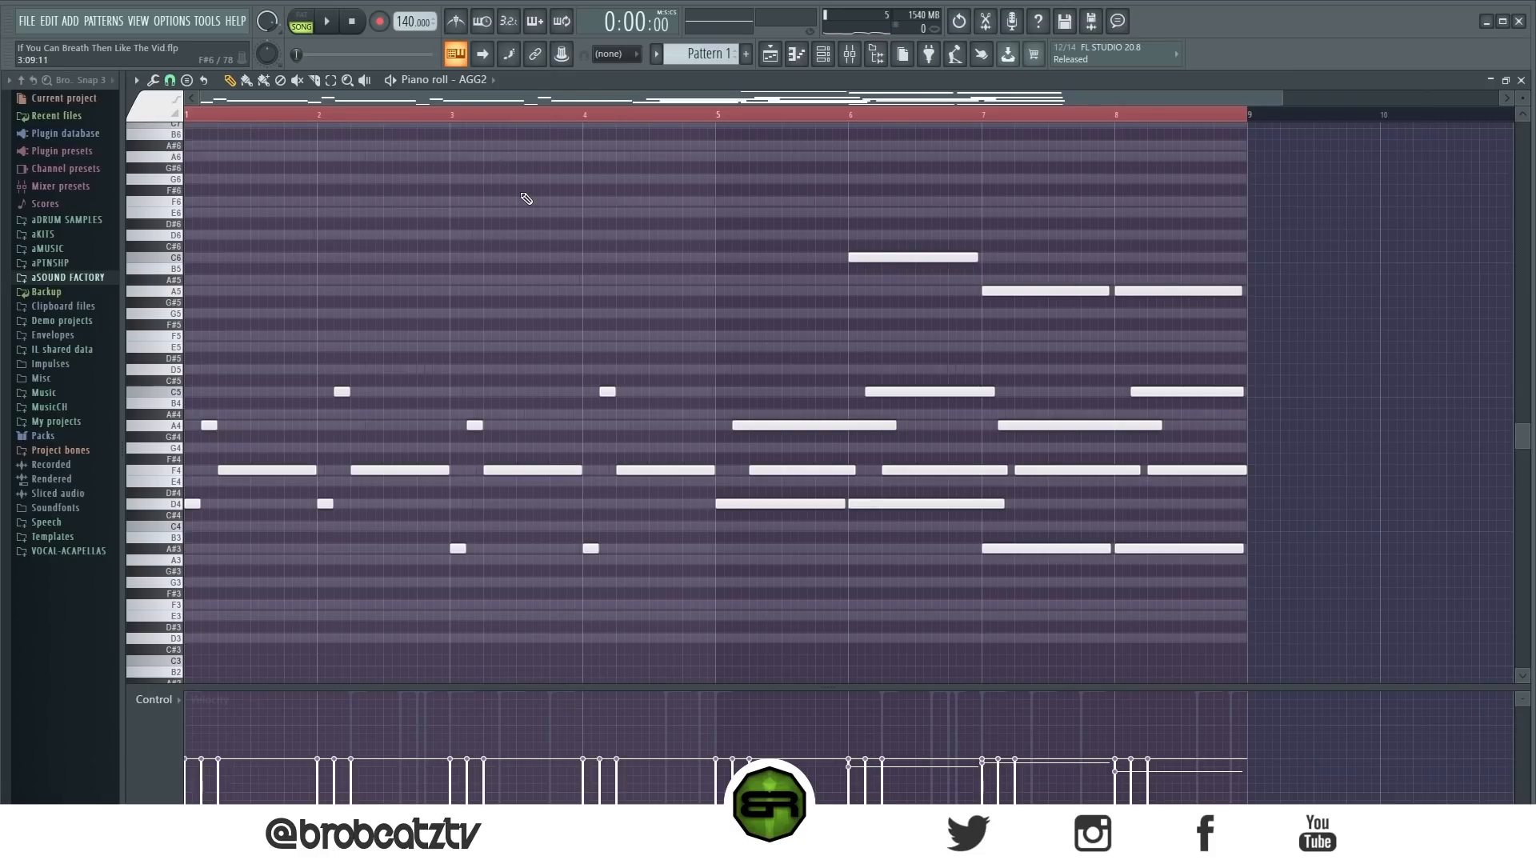
Step: Examine the AGG2 melody by highlighting the notes in bars 1–4 and the layered notes in bars 5–8
drag(662, 353, 188, 646)
ctrl+click(313, 576)
drag(672, 353, 195, 565)
ctrl+click(267, 569)
drag(693, 344, 186, 630)
ctrl+click(325, 616)
drag(708, 363, 185, 675)
ctrl+click(318, 579)
drag(775, 187, 1221, 590)
ctrl+click(973, 571)
Step: Check Pattern 1's channels in the channel rack, then play the arrangement over the AGG2 notes and stop
click(823, 55)
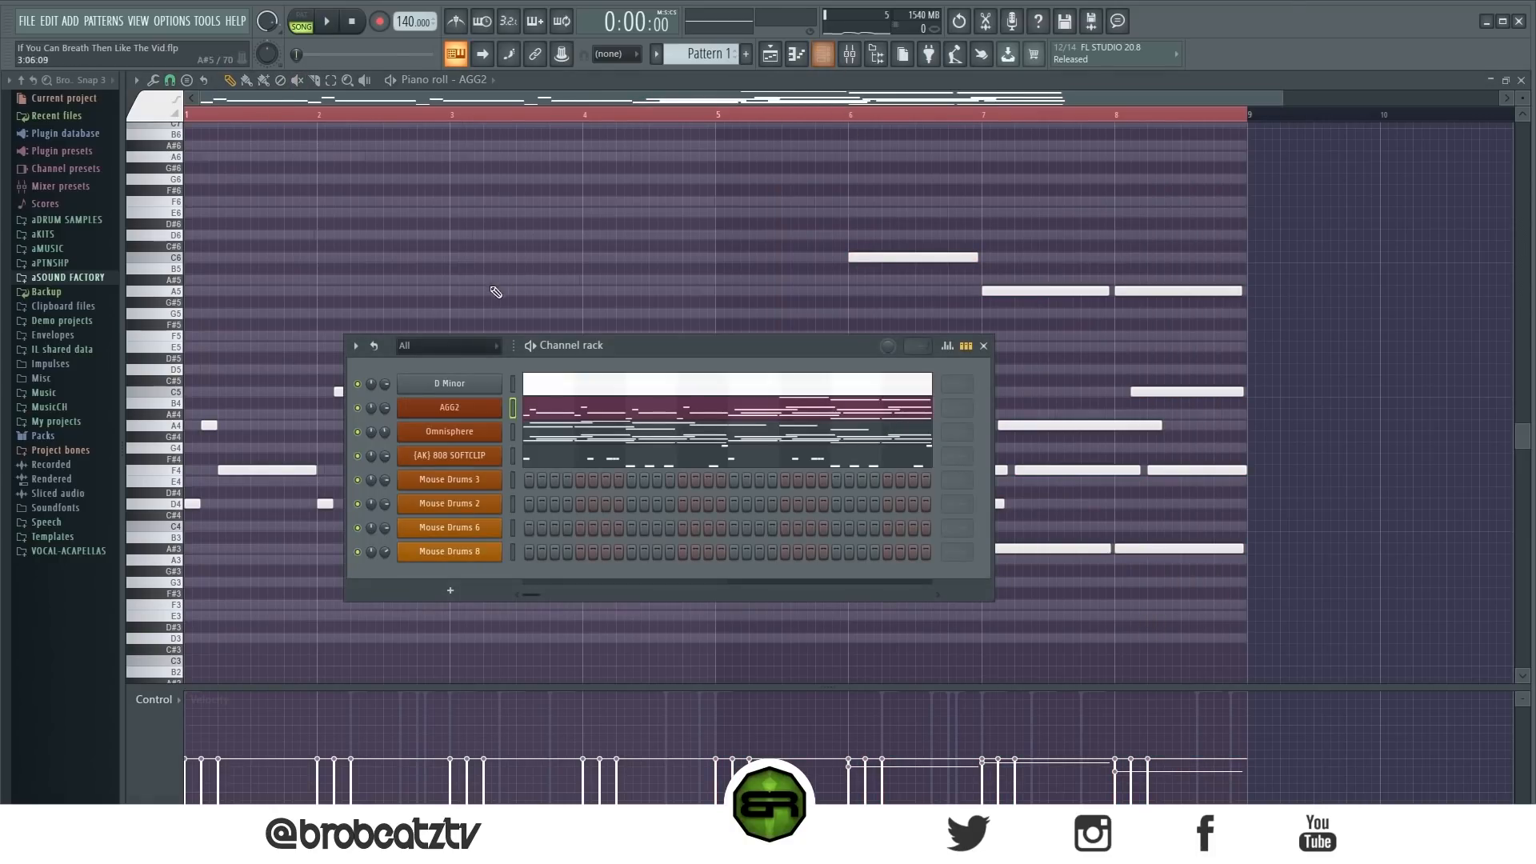
right_click(300, 224)
key(space)
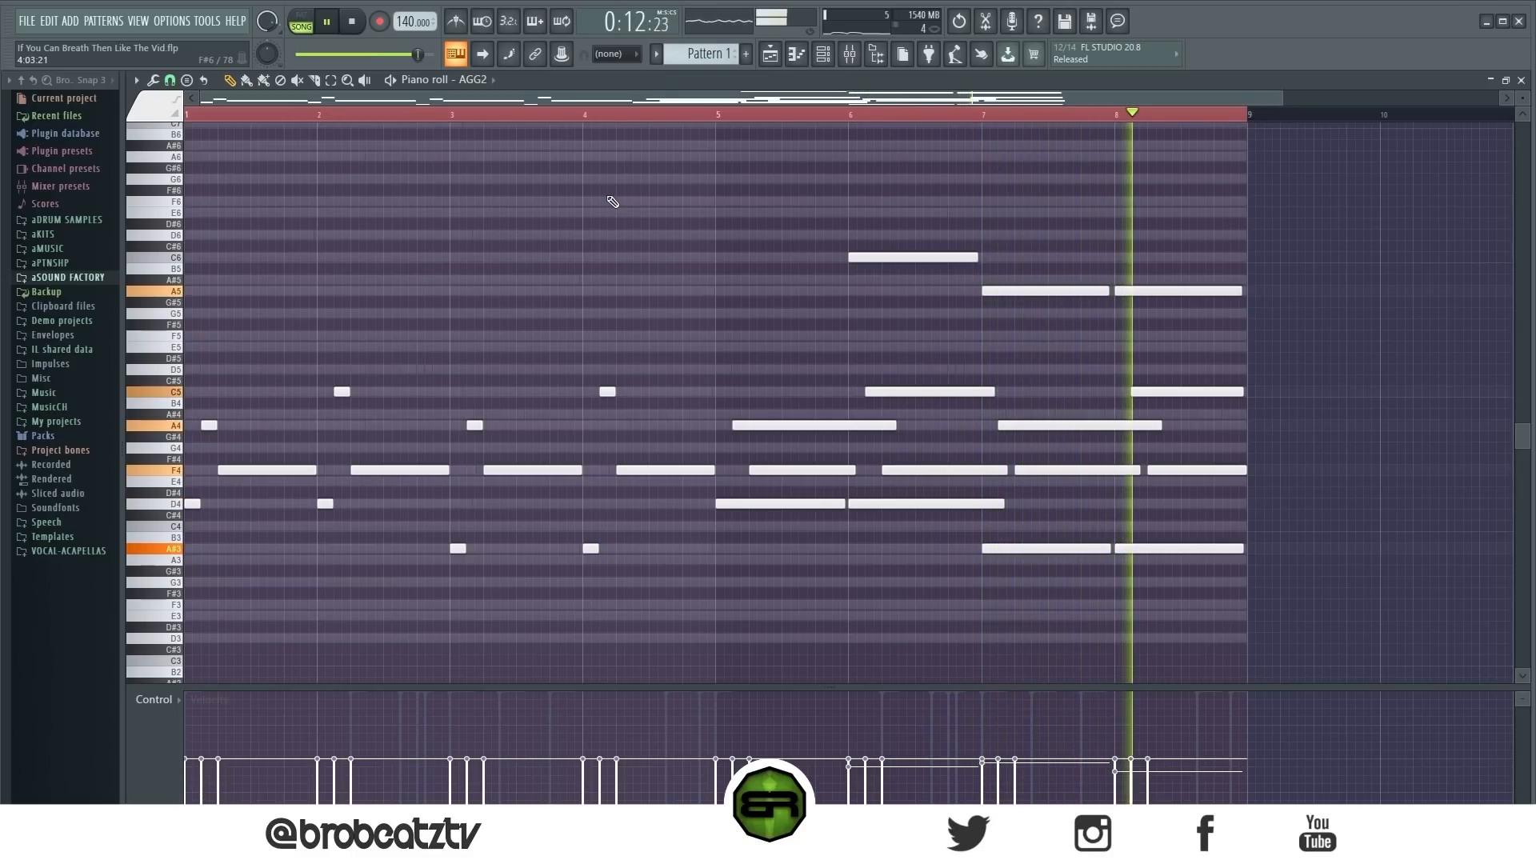
key(space)
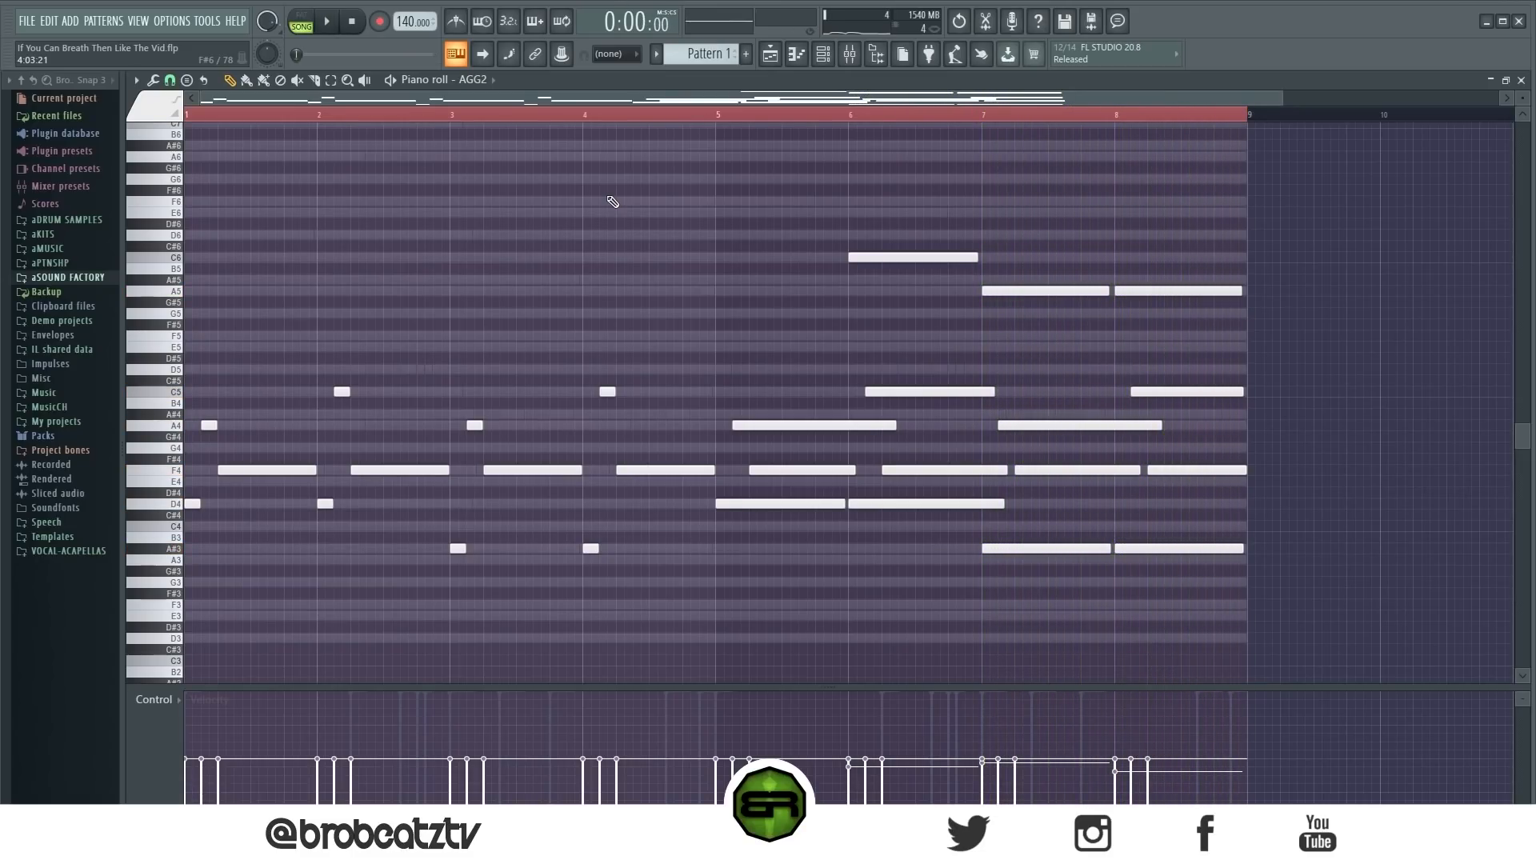